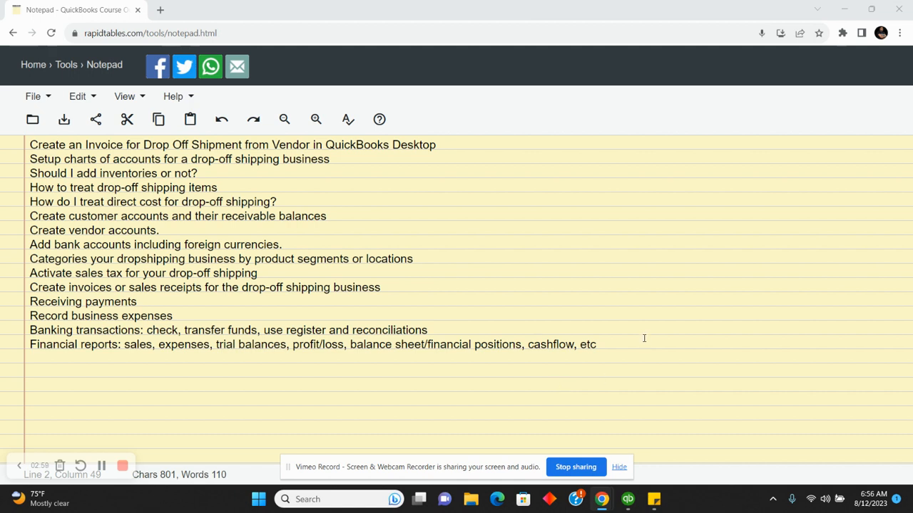
Switch to QuickBooks, maximize the home page and open the Chart of Accounts.
click(629, 505)
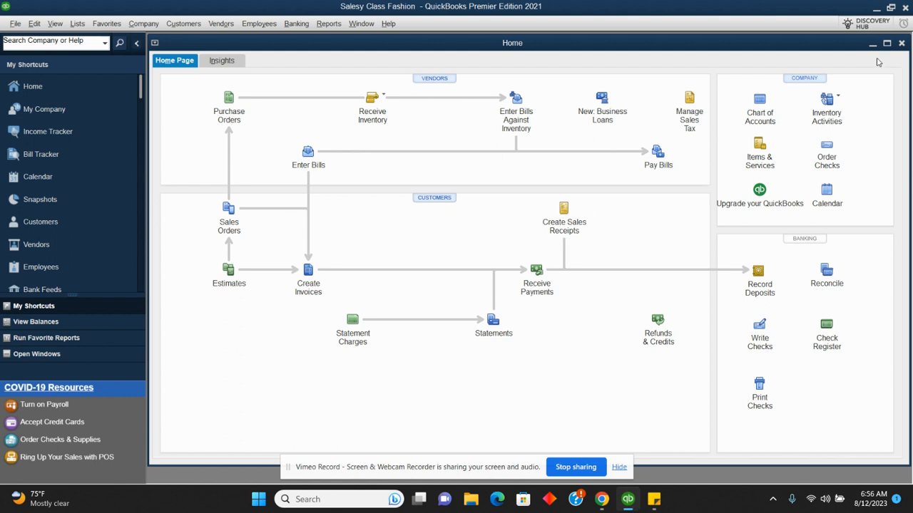
click(887, 43)
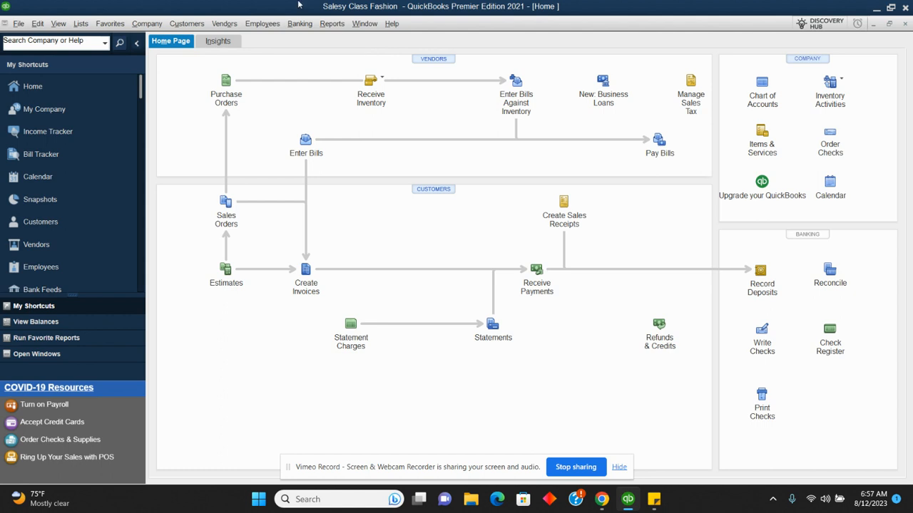
click(80, 26)
click(91, 37)
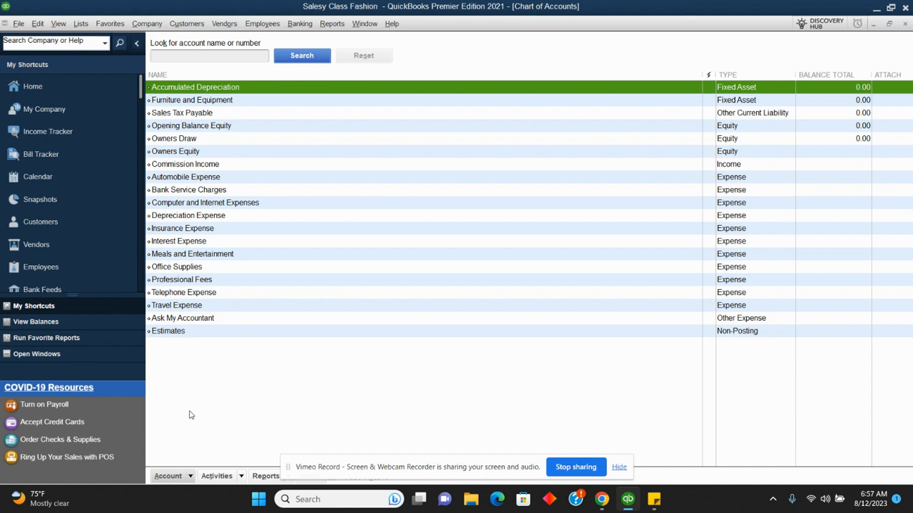
Start a new account of type Bank and name it Chase Bank.
click(182, 474)
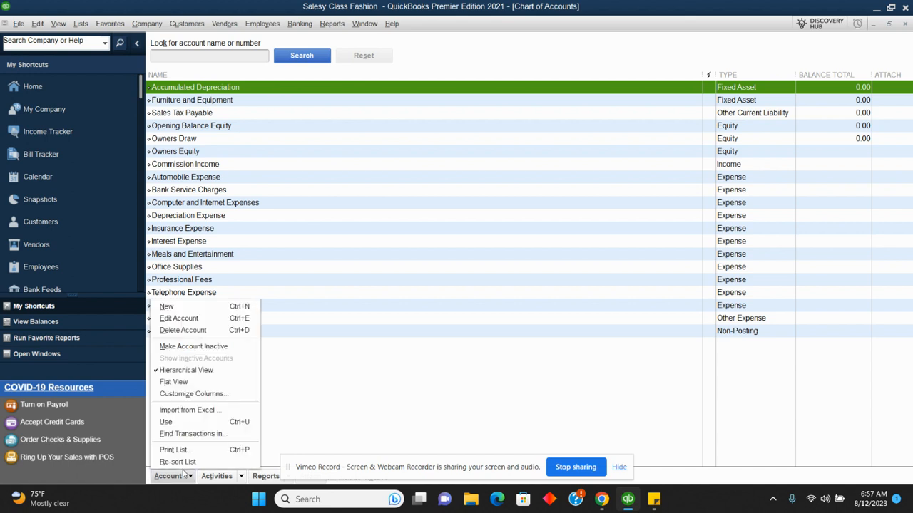
click(218, 310)
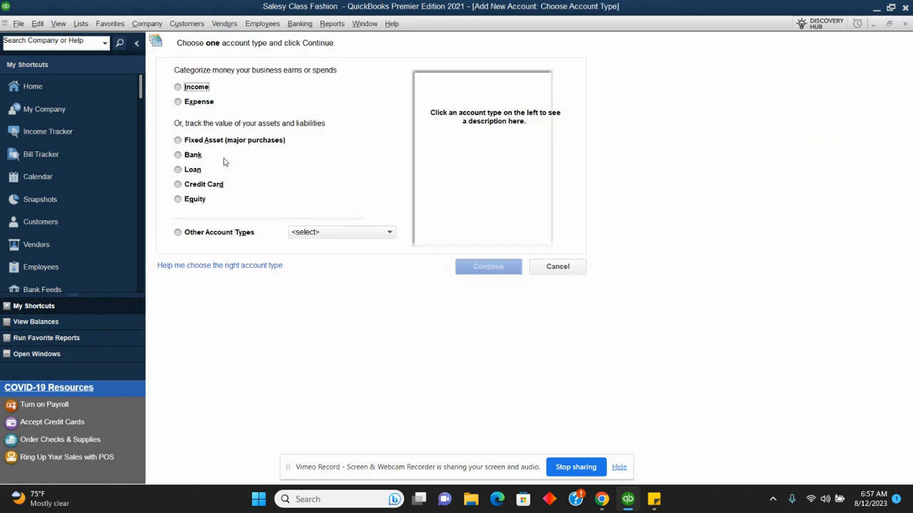
click(179, 154)
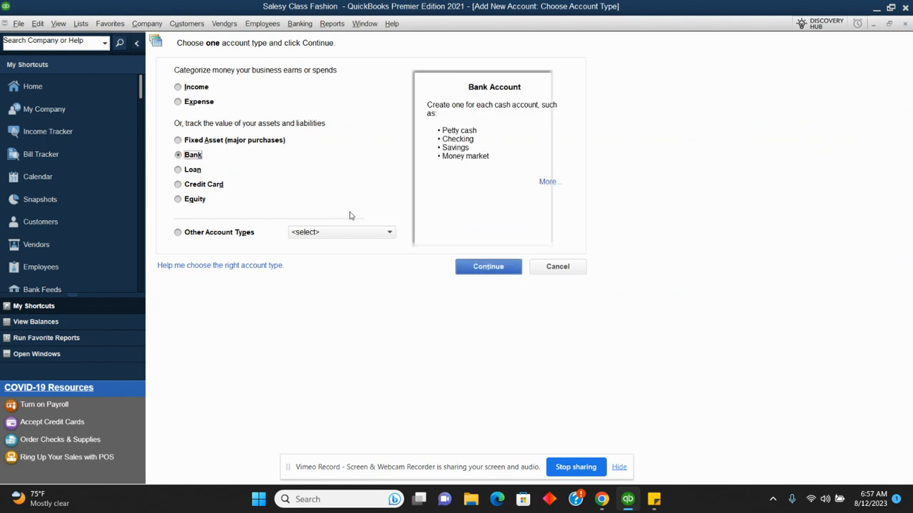
click(466, 265)
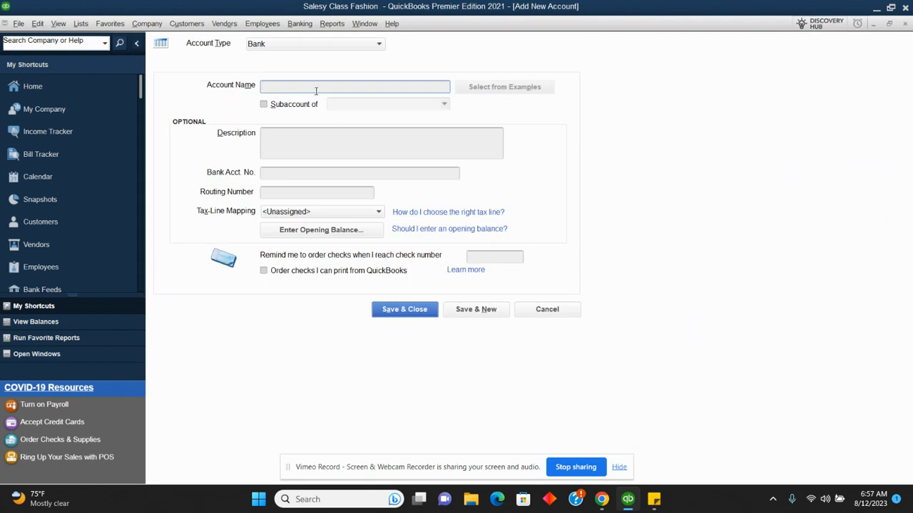
text(JP Morgh)
key(BackSpace)
key(BackSpace)
key(BackSpace)
key(BackSpace)
key(BackSpace)
key(BackSpace)
key(BackSpace)
key(BackSpace)
text(Chase Ban)
Give Chase Bank an opening balance of 23,000.00 as of 07/31/2023, then save the account without setting up a bank feed.
click(346, 232)
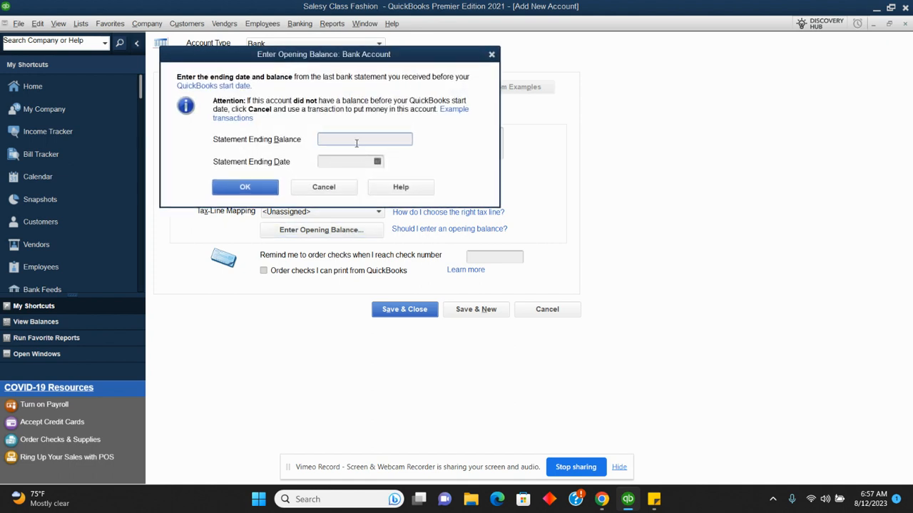
text(23,000.00)
click(377, 161)
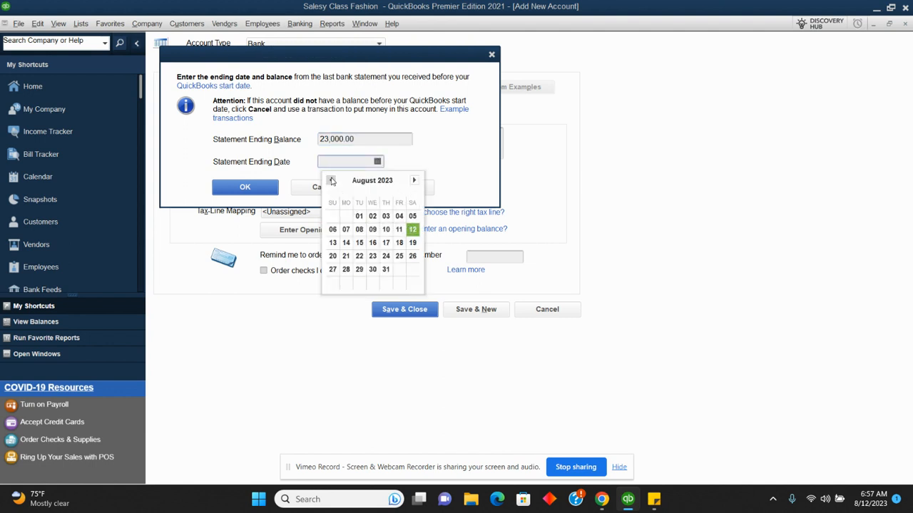
click(331, 180)
click(346, 283)
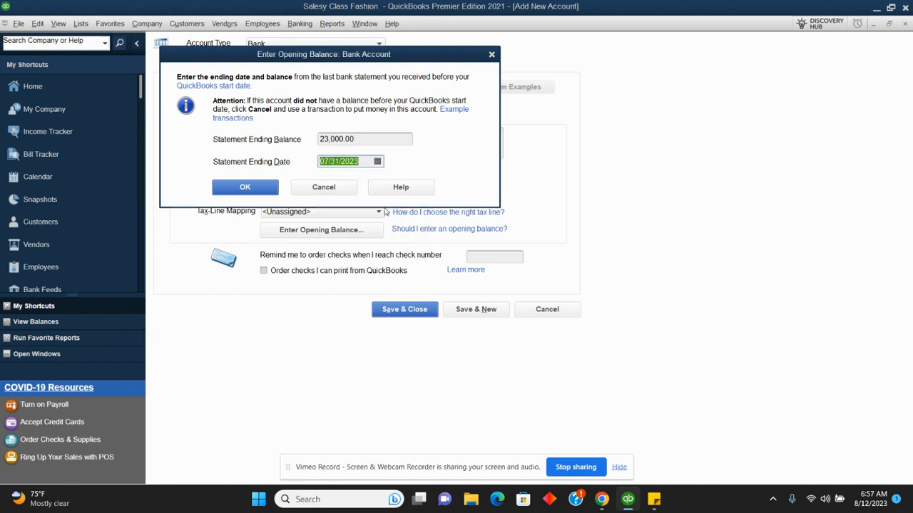
click(275, 191)
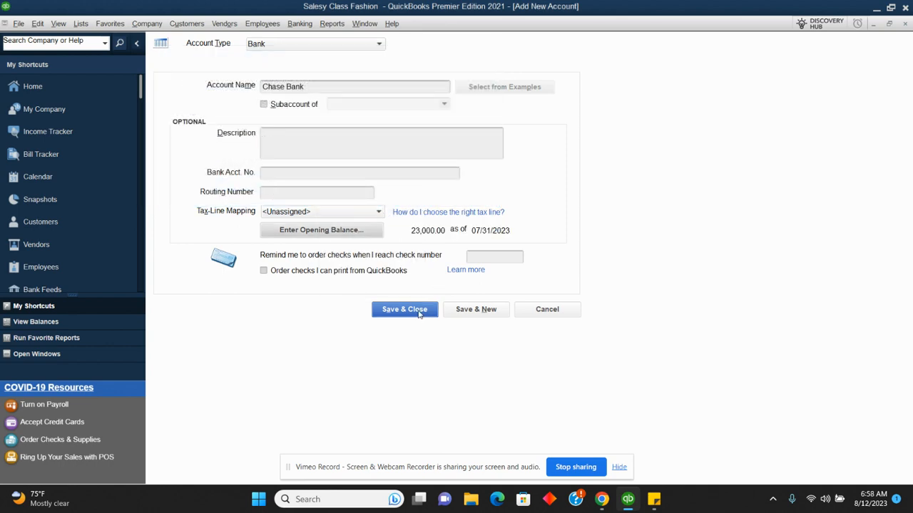
click(418, 314)
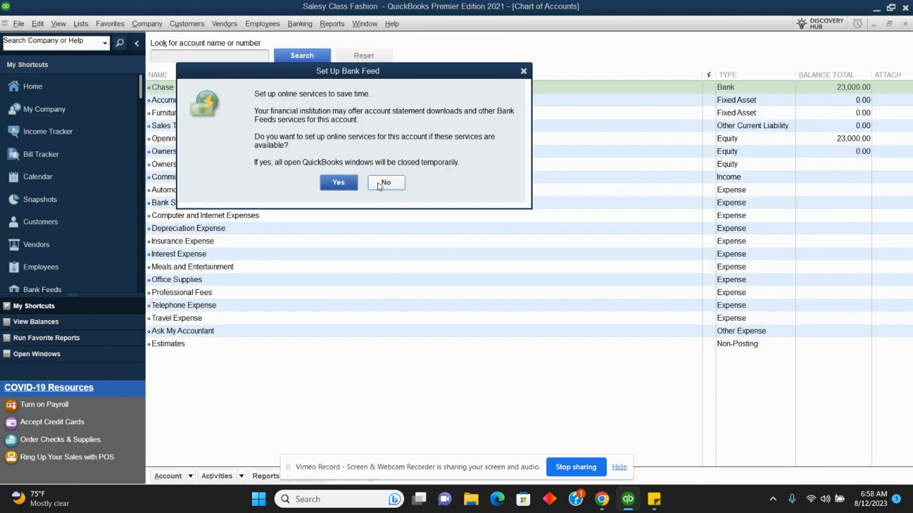
click(382, 182)
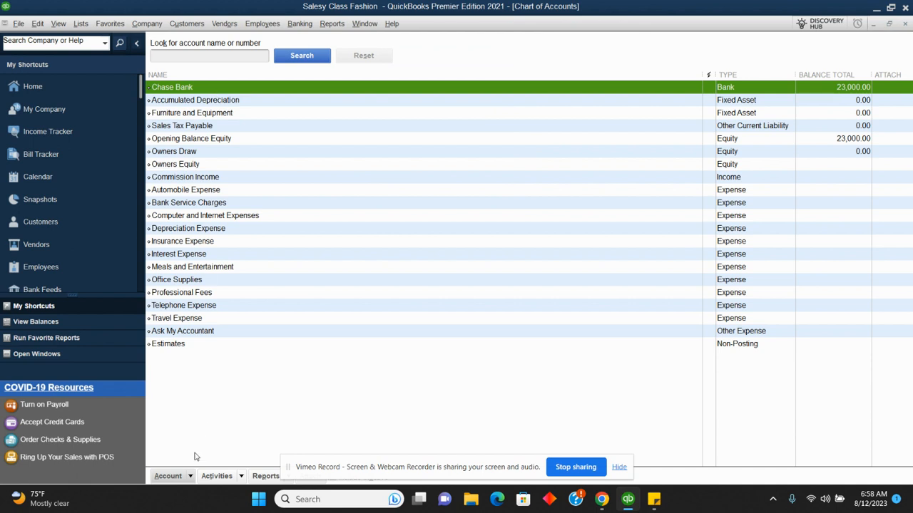
Start another account of type Bank and name it Bank of Huwai.
click(191, 476)
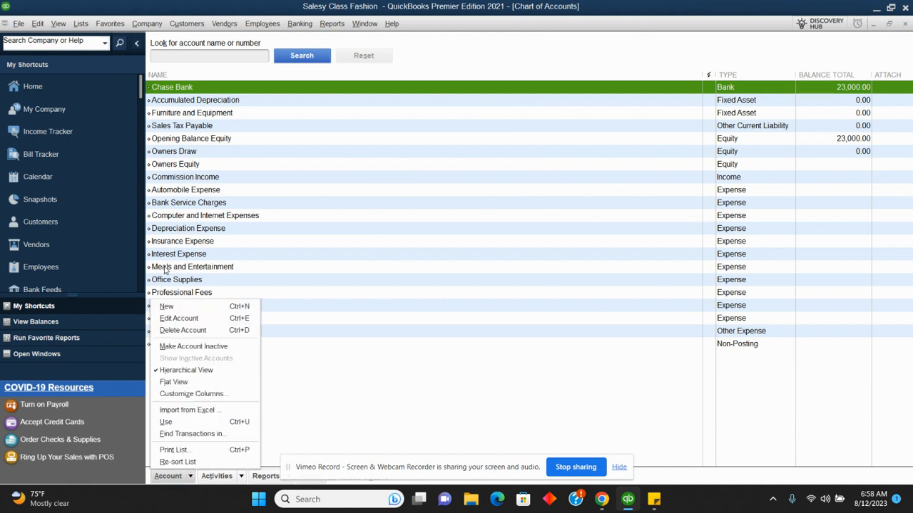
click(169, 308)
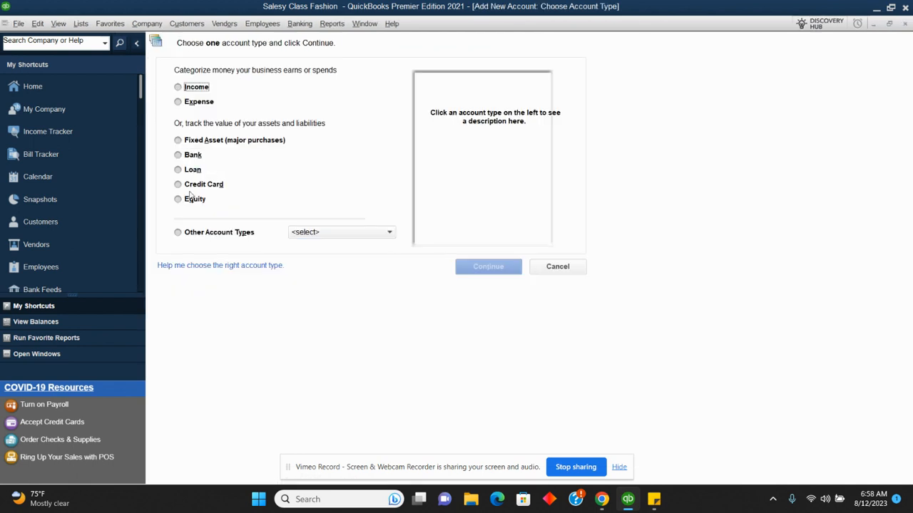
click(178, 156)
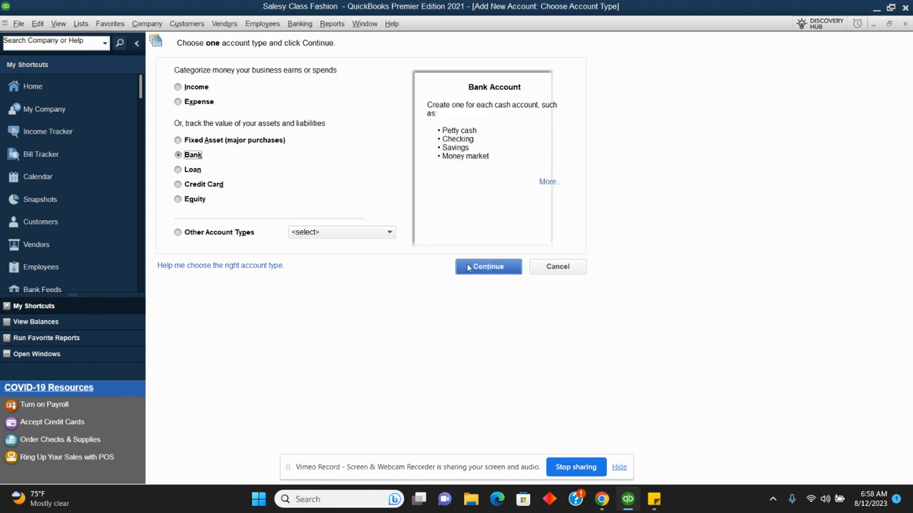
click(485, 267)
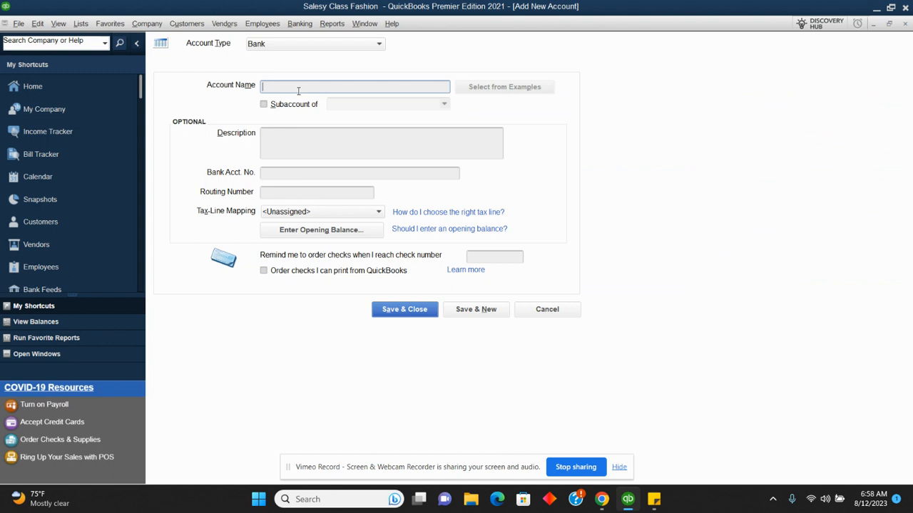
text(S)
Give Bank of Huwai an opening balance of 130,000.00 as of 07/31/2023, then save the account without setting up a bank feed.
click(341, 232)
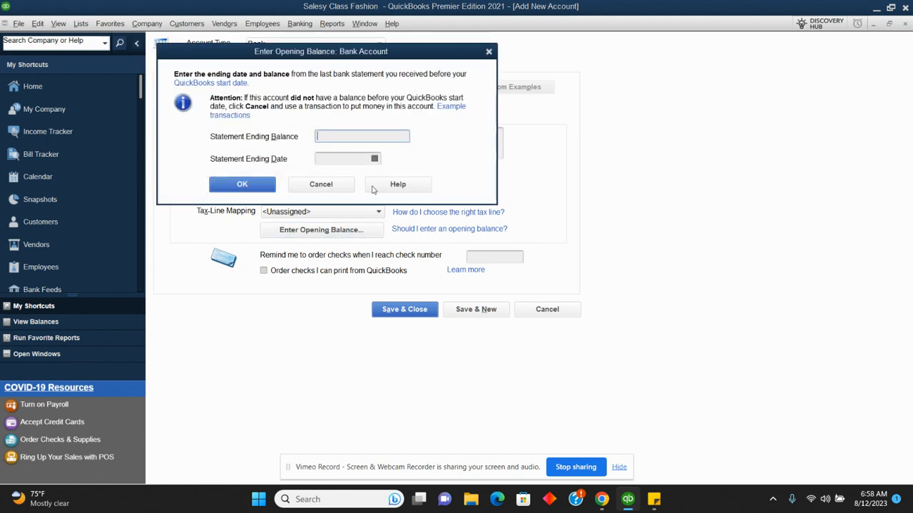
text(130,000.00)
click(376, 159)
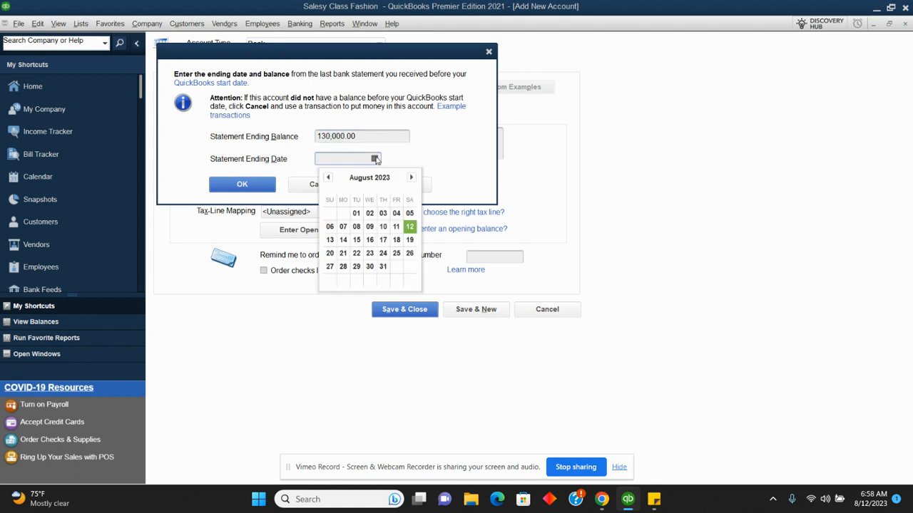
click(328, 177)
click(343, 279)
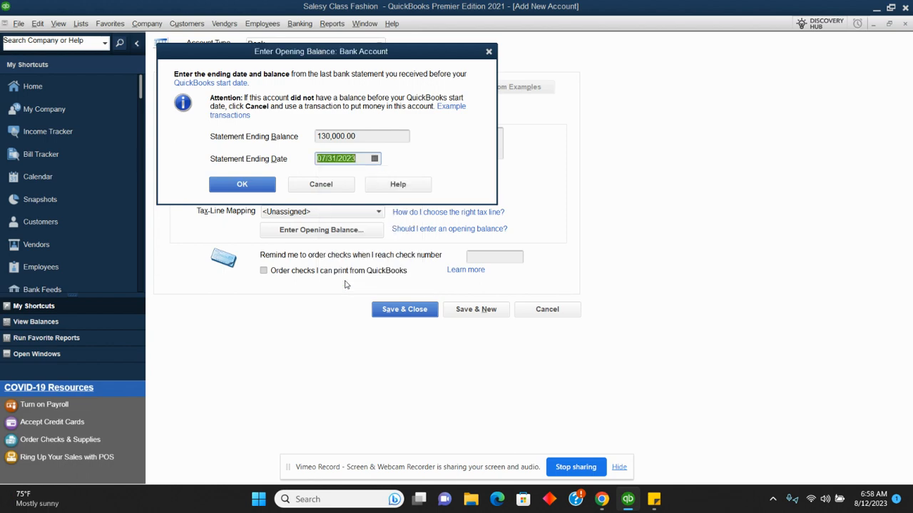
click(235, 184)
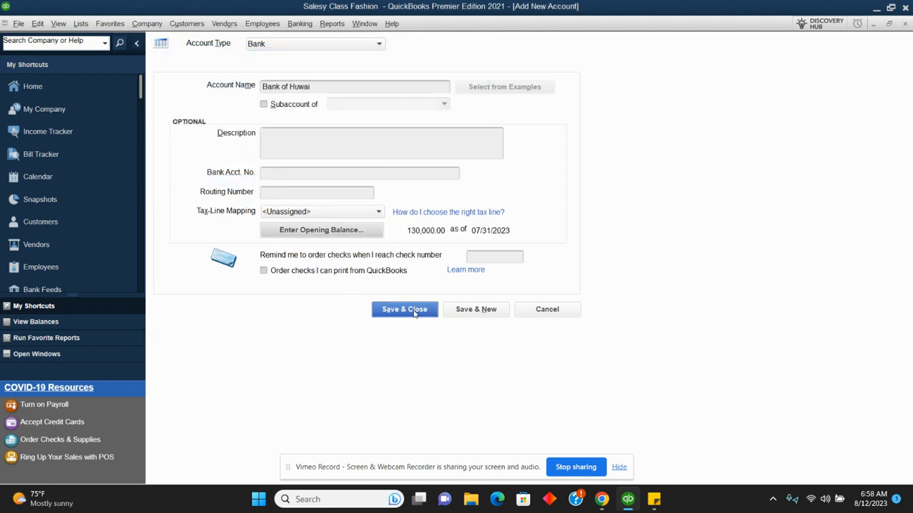
click(416, 311)
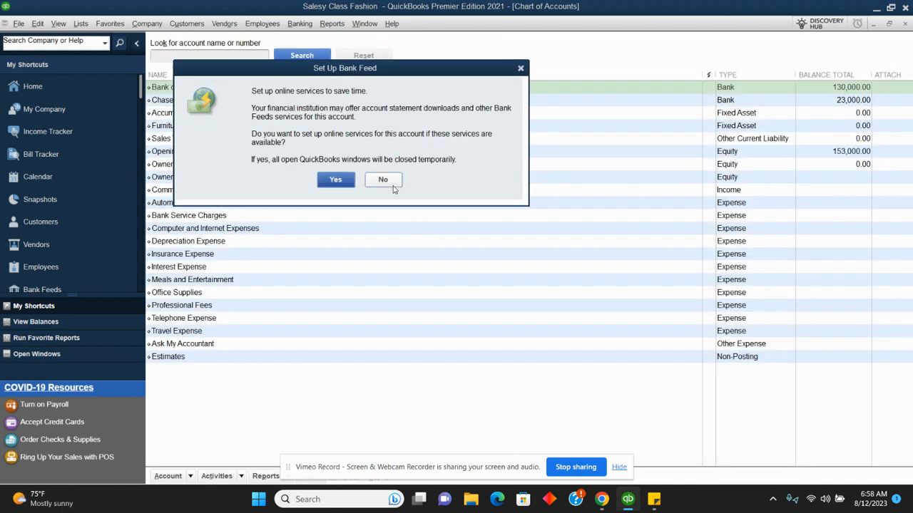
click(382, 179)
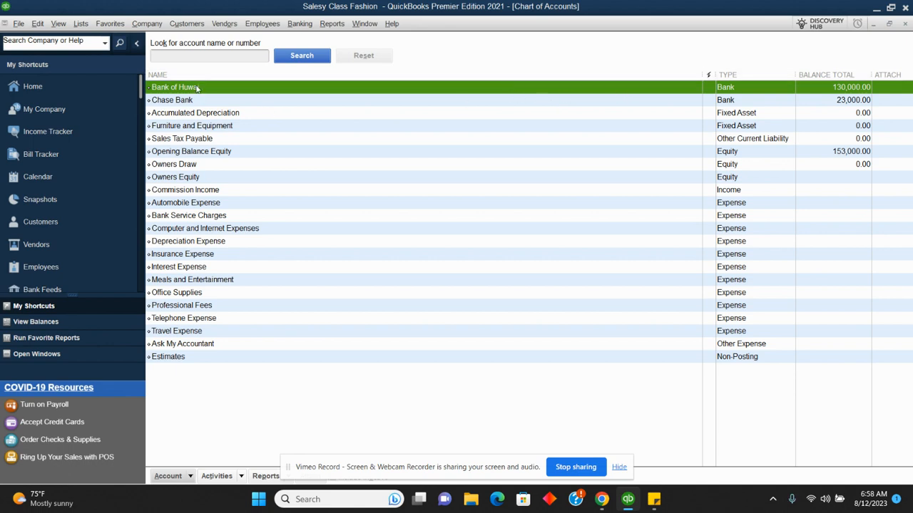
Turn on multiple currency tracking for the company file in the company preferences.
click(37, 25)
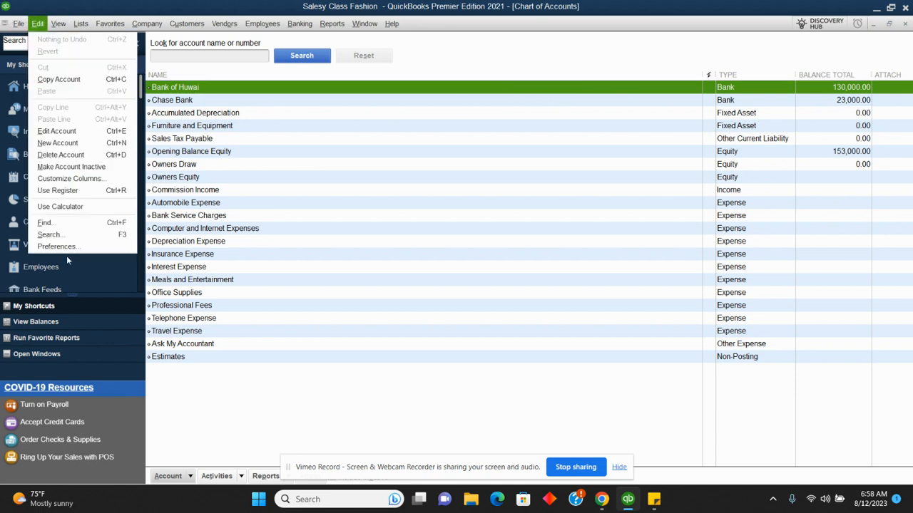
click(57, 245)
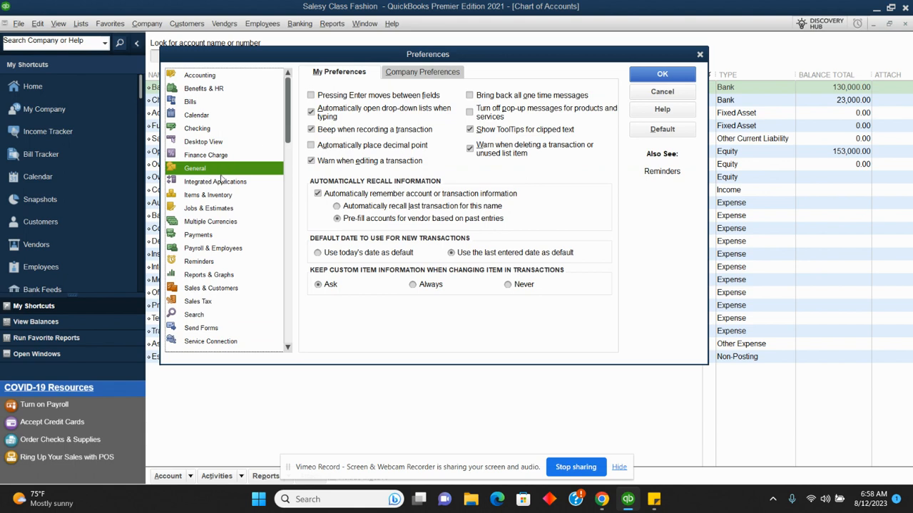
click(210, 221)
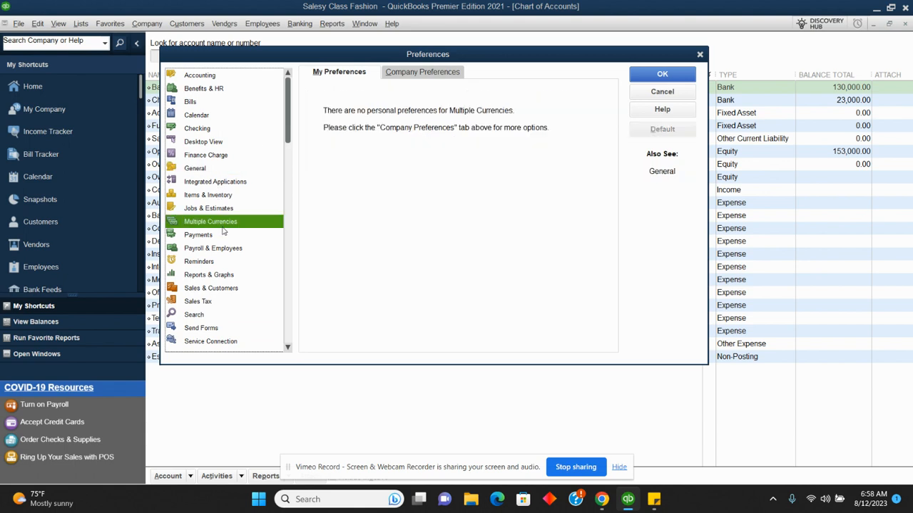
click(442, 76)
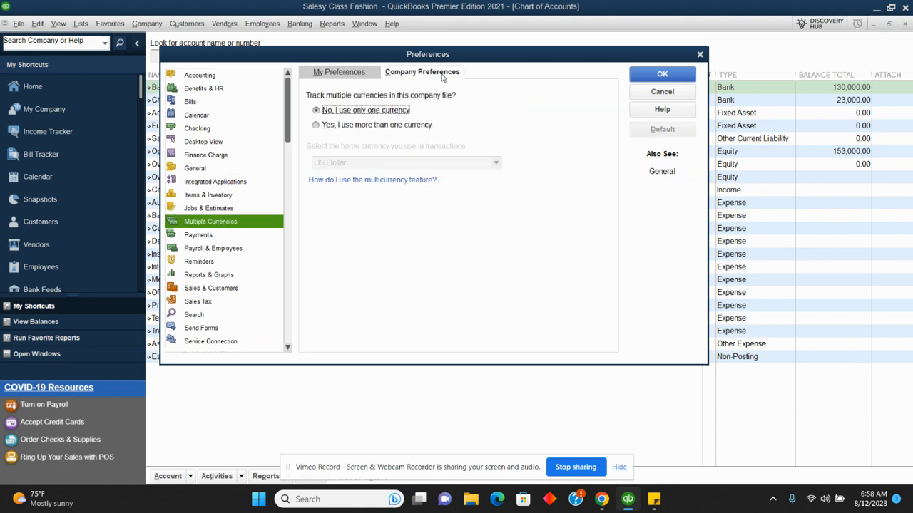
click(398, 126)
click(435, 318)
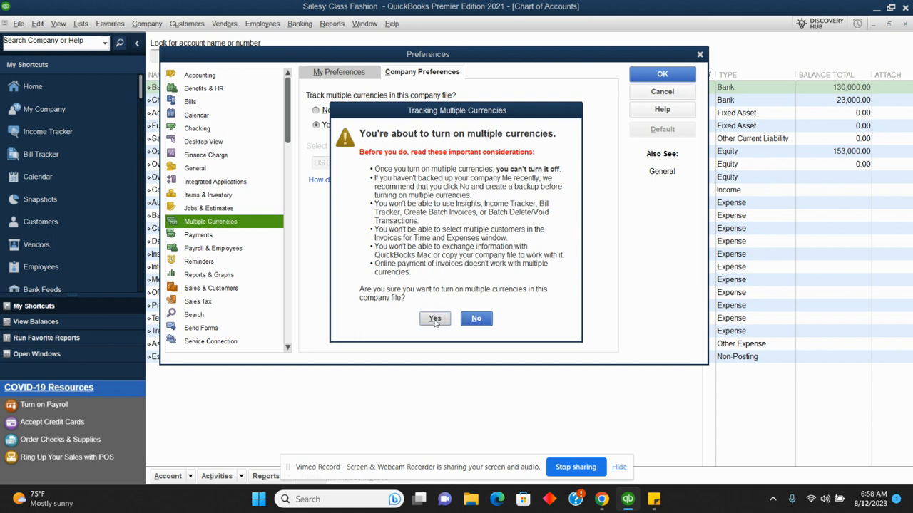
Keep US Dollar as the home currency and apply the preferences, letting the company file close and reopen.
click(495, 164)
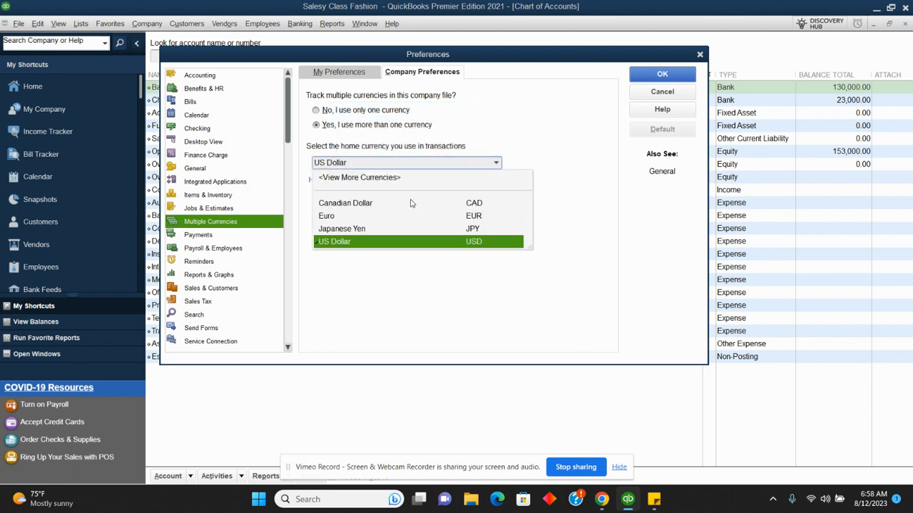
click(458, 242)
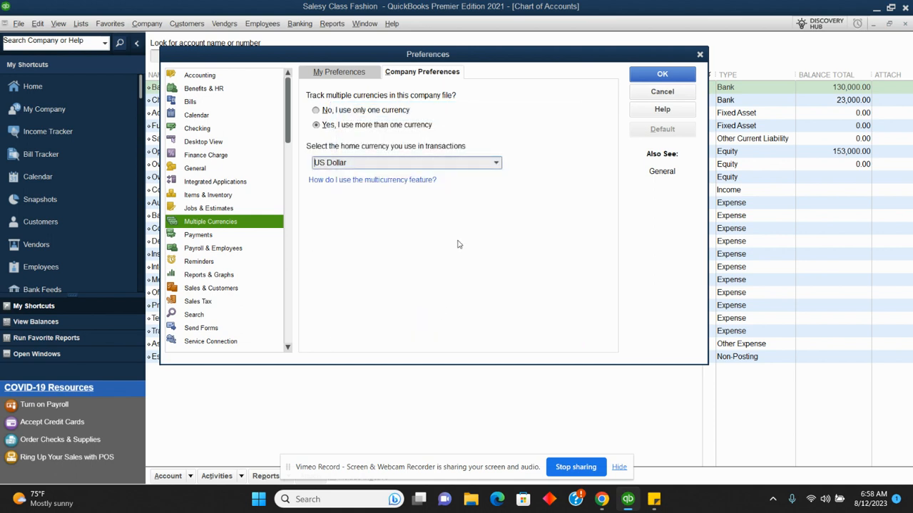
click(650, 72)
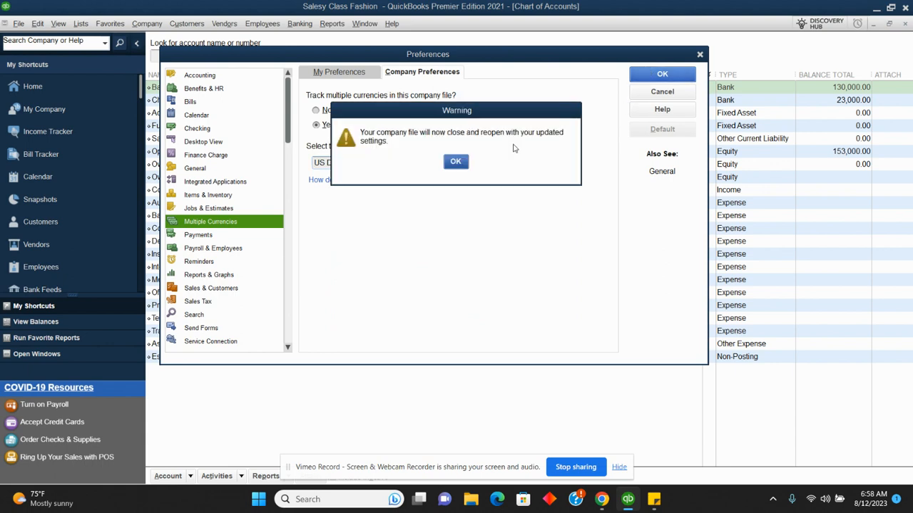
click(459, 161)
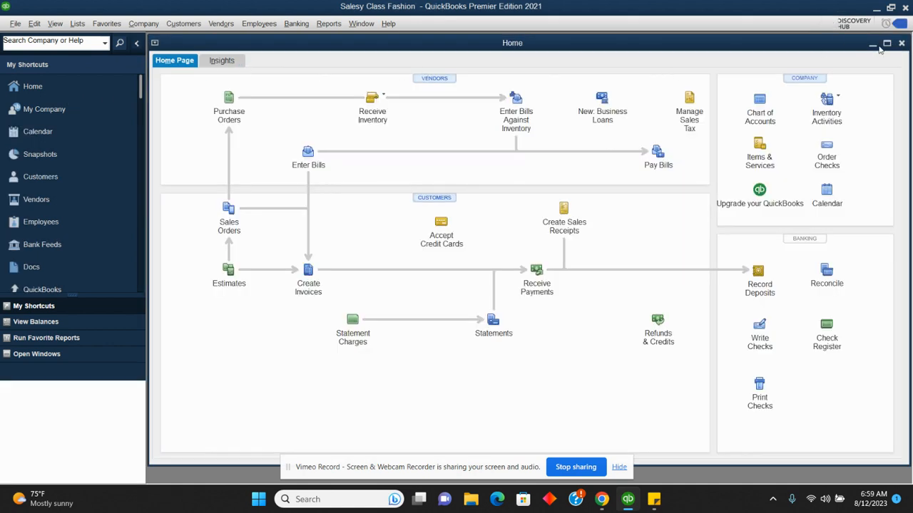
Maximize the home page window, dismissing the feature tip, and open the chart of accounts.
click(887, 47)
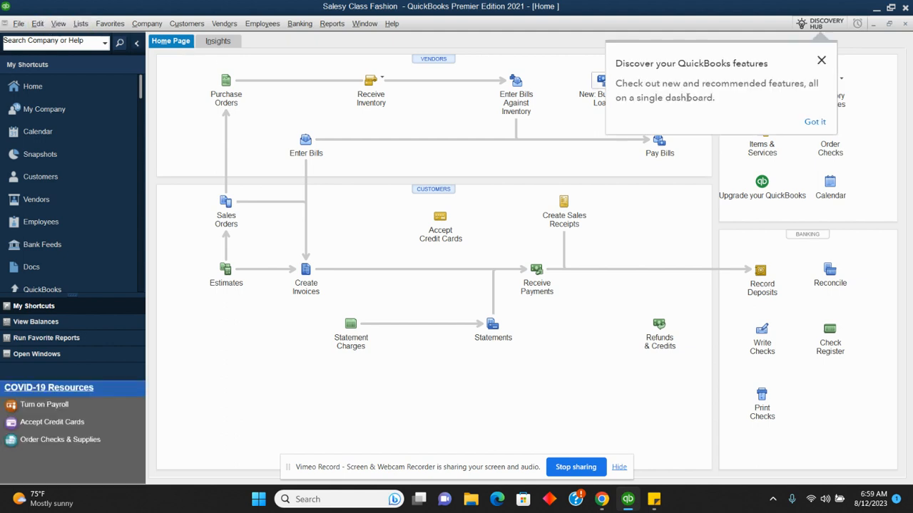
click(821, 61)
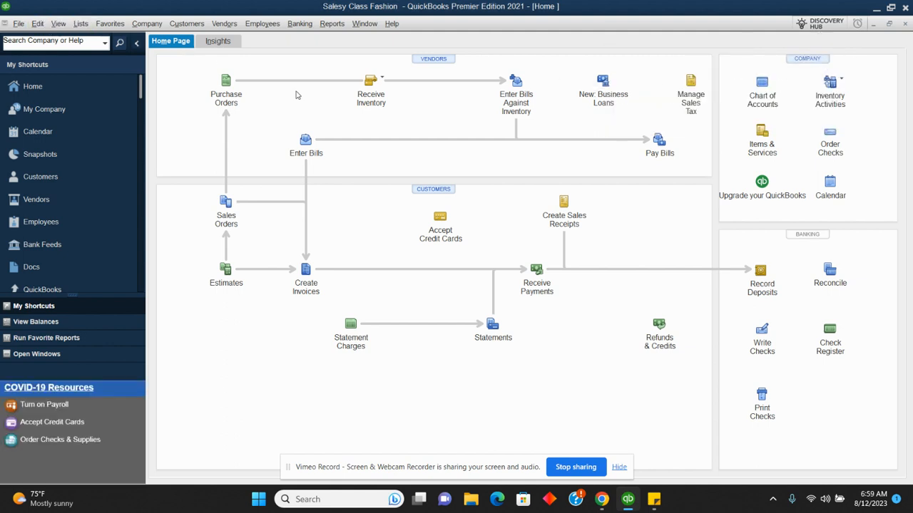
click(81, 25)
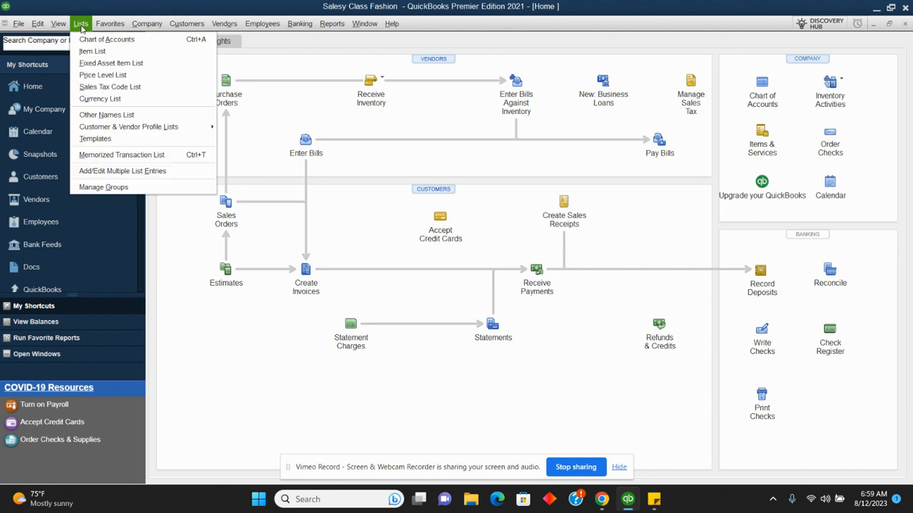
click(96, 41)
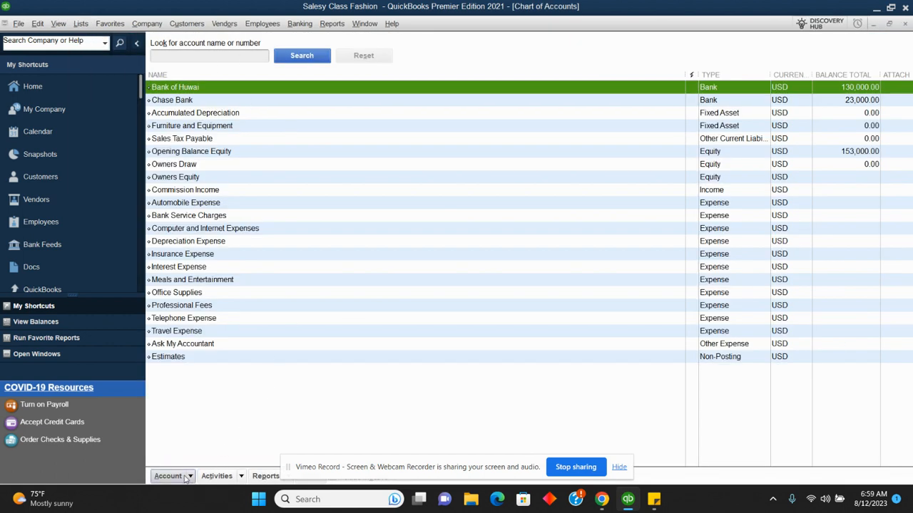
Start a new account of type Bank and name it First Bank of Nigeria.
click(185, 477)
click(206, 307)
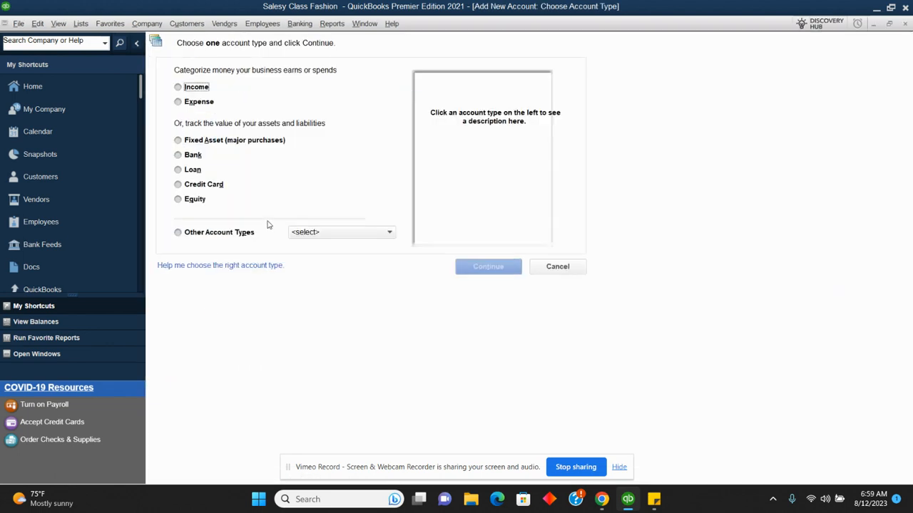
click(178, 156)
click(479, 269)
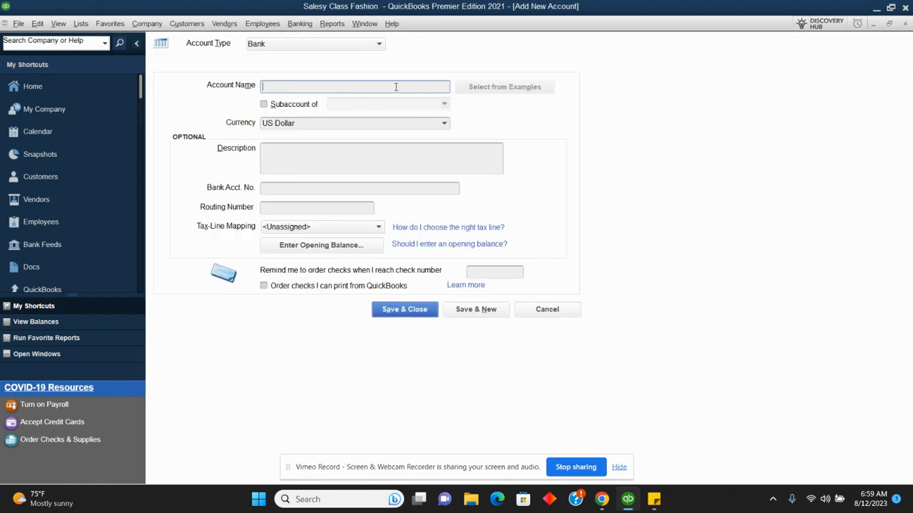
text(B)
key(BackSpace)
key(BackSpace)
key(BackSpace)
key(BackSpace)
text(First Ban)
Set the account's currency to Nigerian Naira from the full currency list, choosing to use the inactive currency once.
click(445, 127)
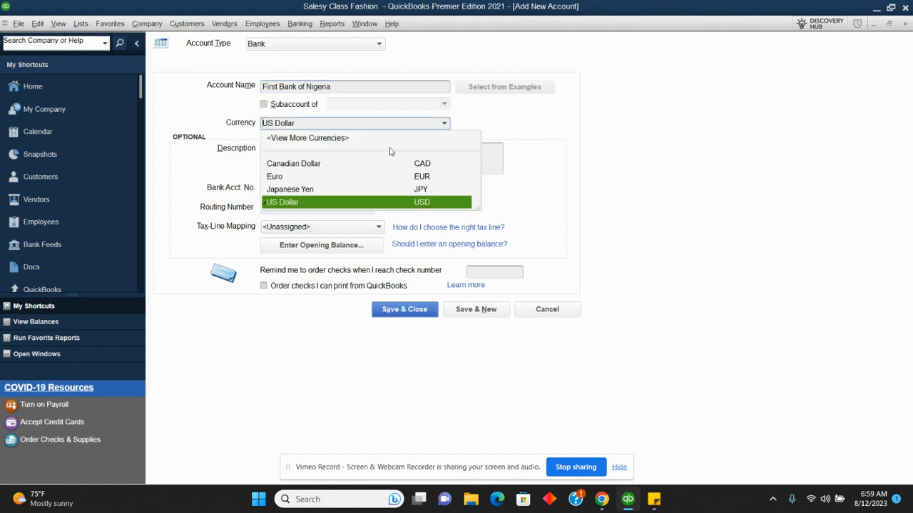
click(326, 140)
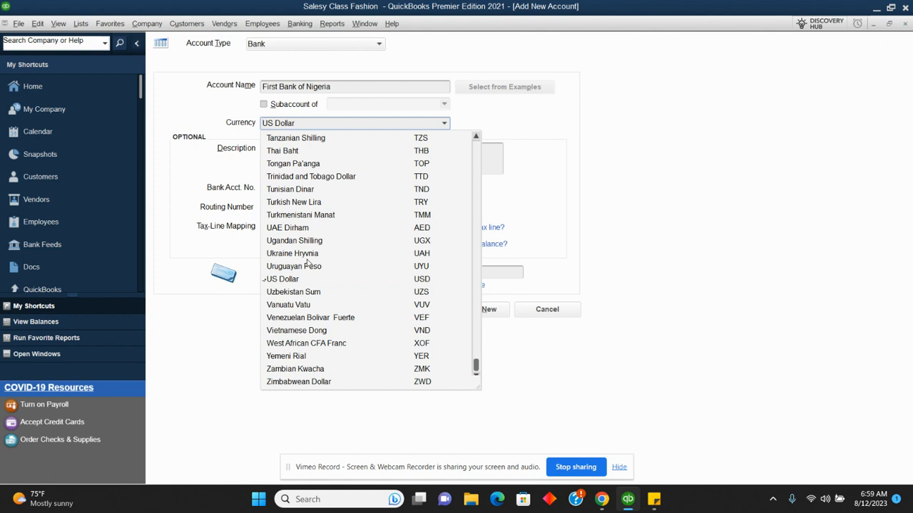
drag(475, 368, 472, 299)
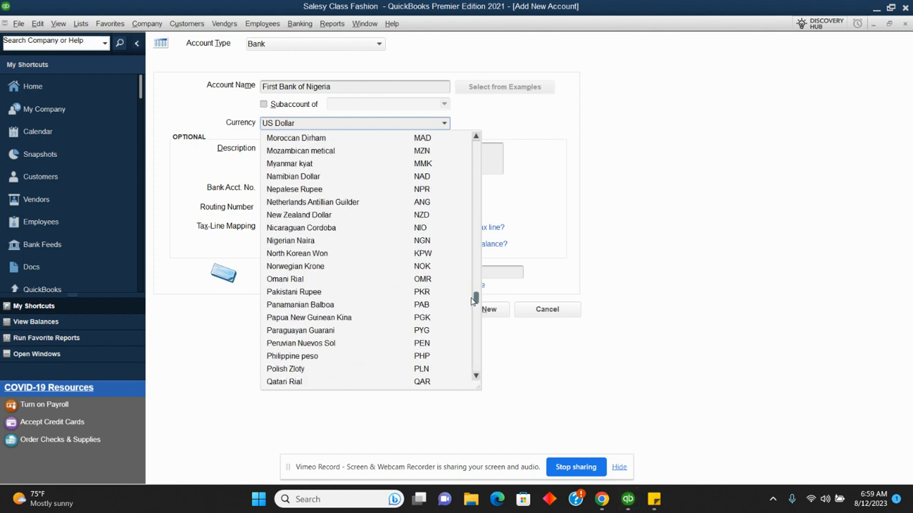
click(299, 240)
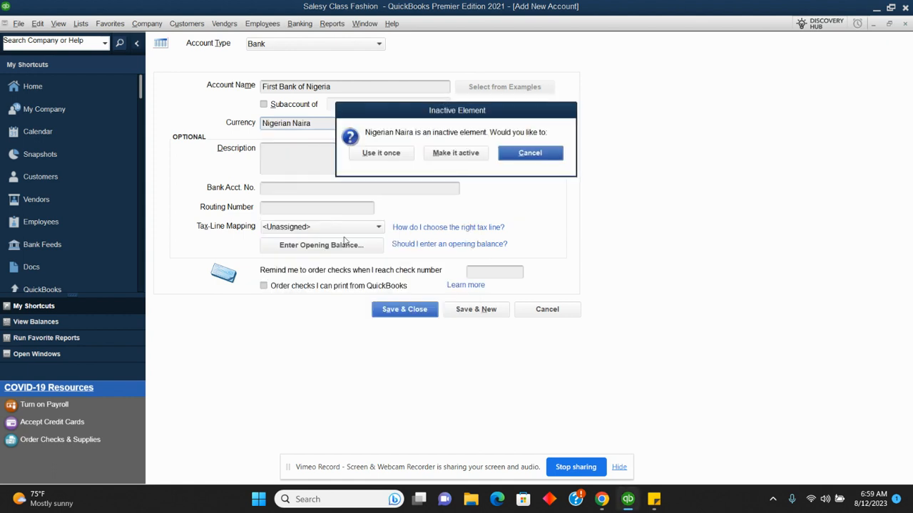
click(371, 154)
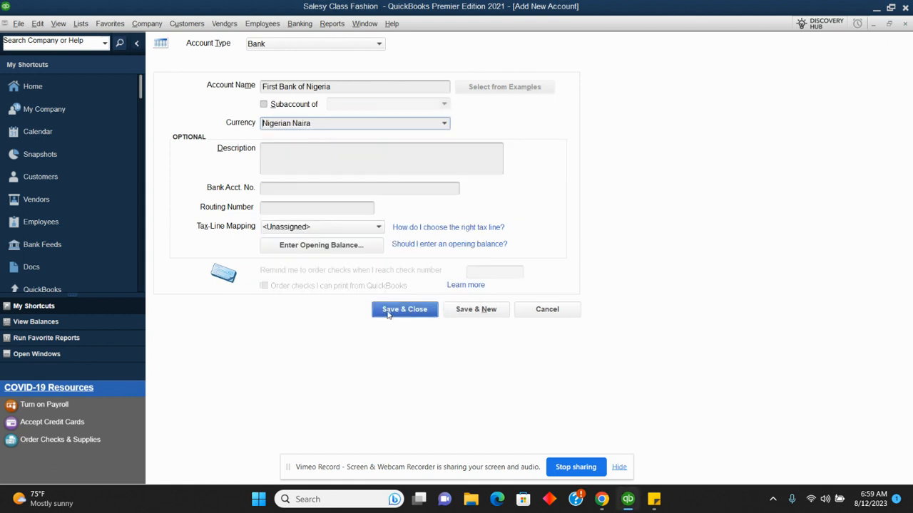
Enter an opening balance of 1,230,000.00 NGN with a statement exchange rate of 0.099 USD per NGN.
click(336, 242)
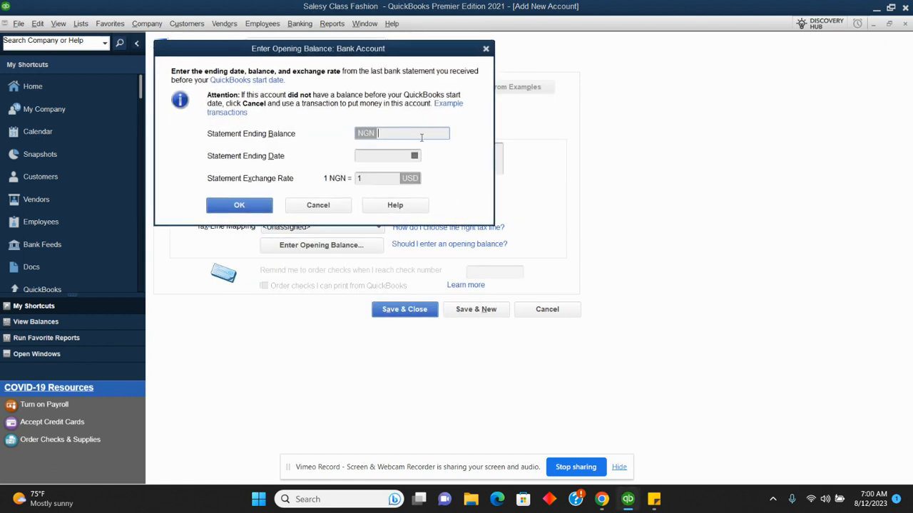
text(1230000)
click(350, 178)
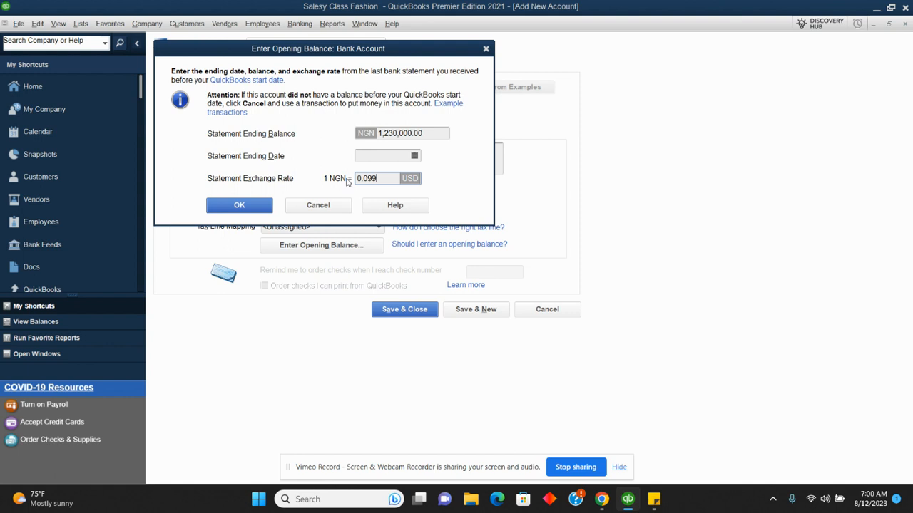
text(0.099)
click(241, 206)
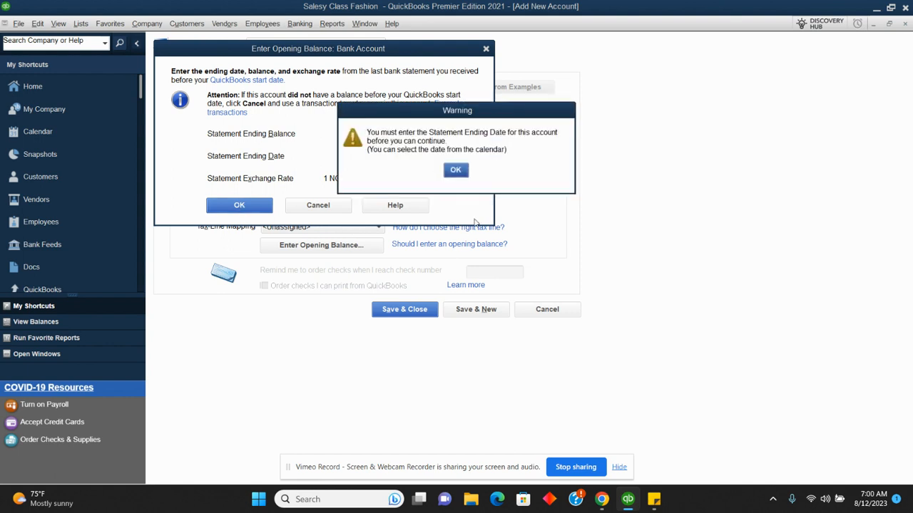
Set the opening balance's statement ending date to 07/31/2023, then save and close the First Bank of Nigeria account.
click(456, 172)
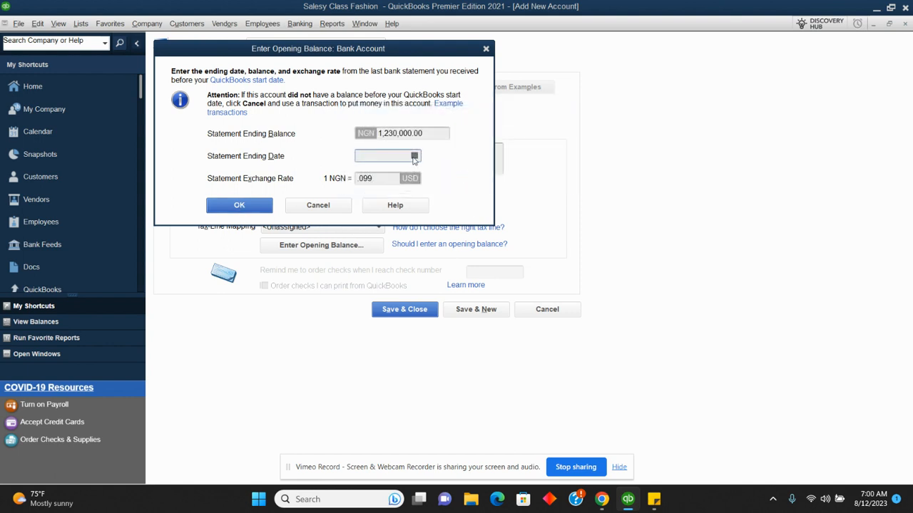
click(414, 156)
click(367, 174)
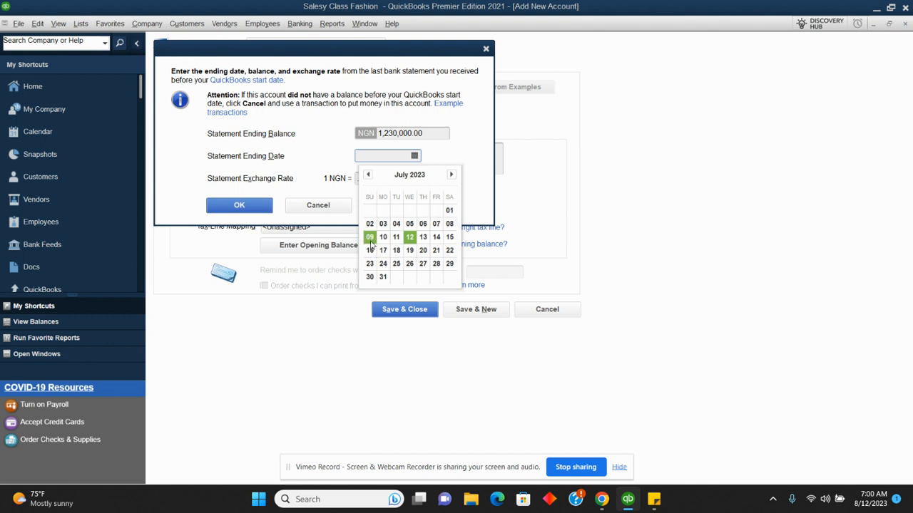
click(383, 278)
click(257, 205)
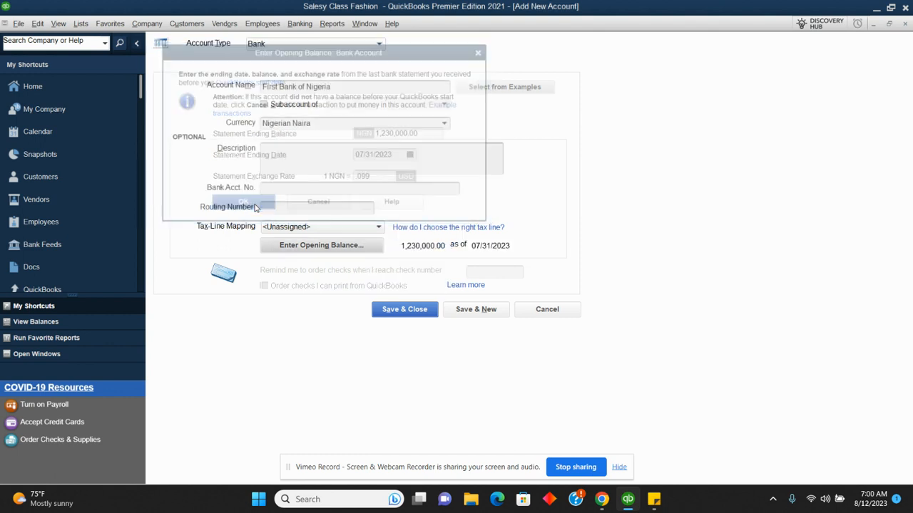
click(399, 311)
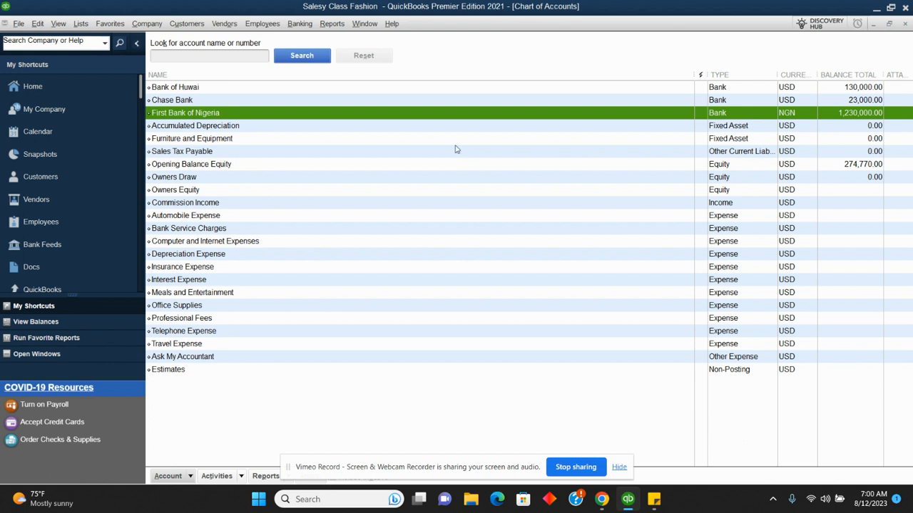
Add a Bank account named First Financials with Canadian Dollar as its currency and save it without an opening balance.
click(190, 475)
click(207, 306)
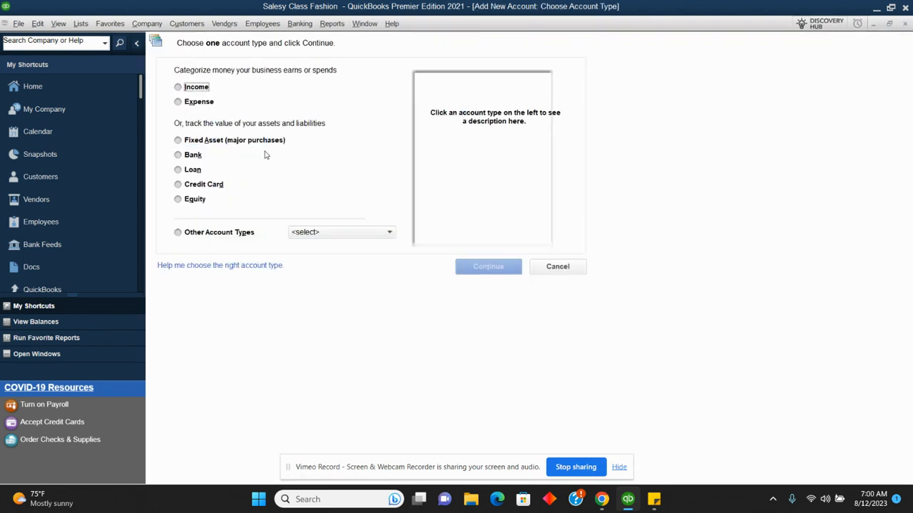
click(191, 154)
click(488, 266)
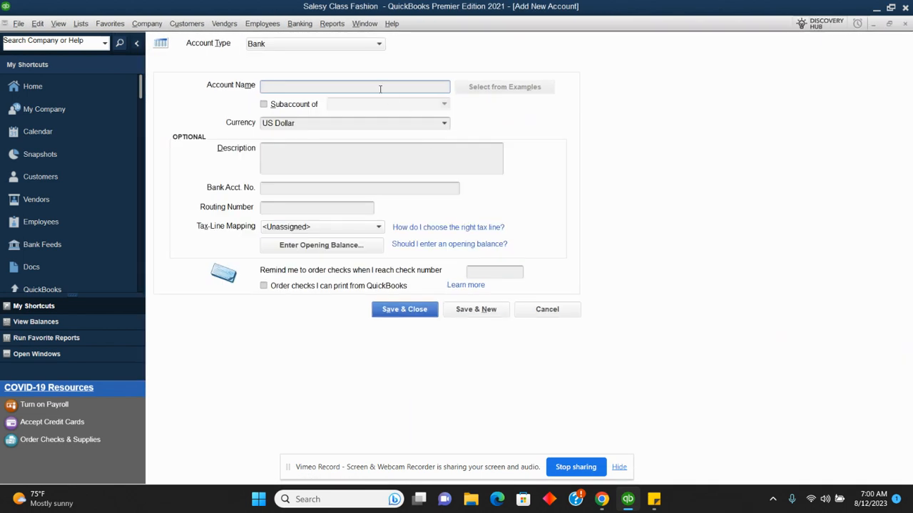
text(First Financials)
click(443, 123)
click(329, 165)
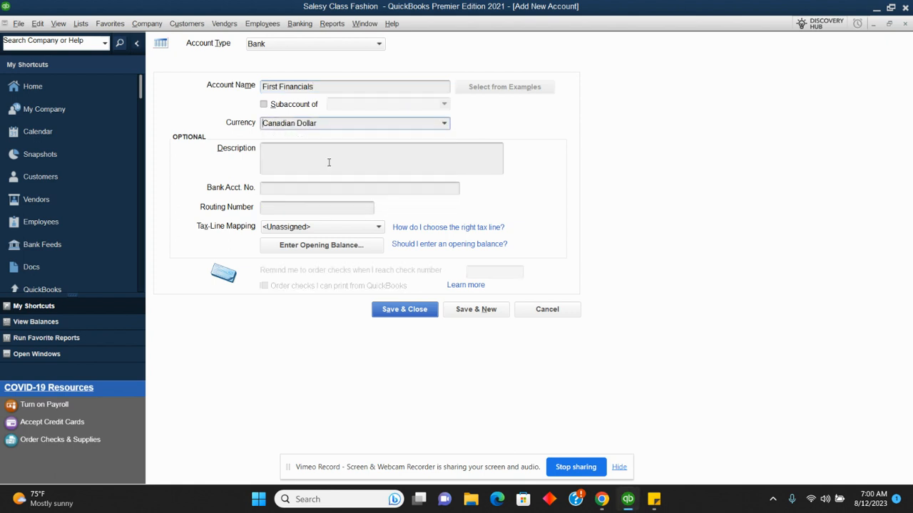
click(404, 310)
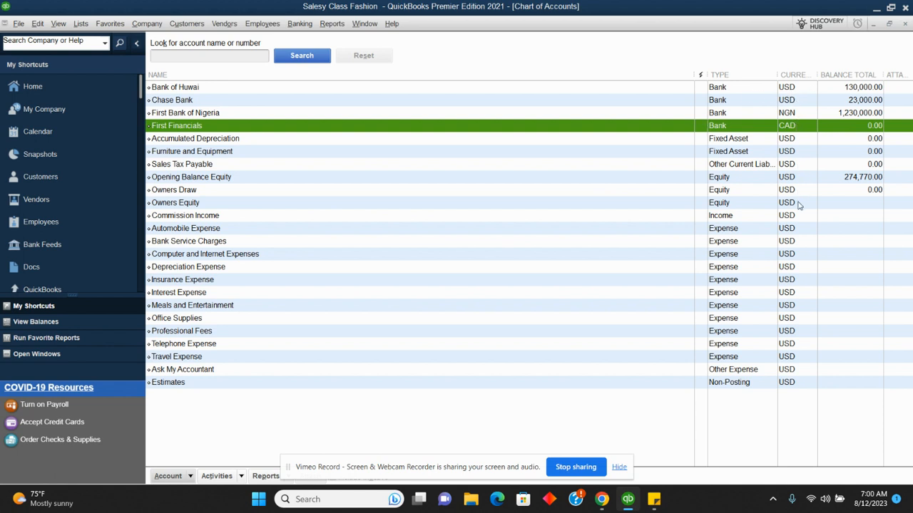
Add an Income account named Sales Commission to the chart of accounts and save it.
click(192, 485)
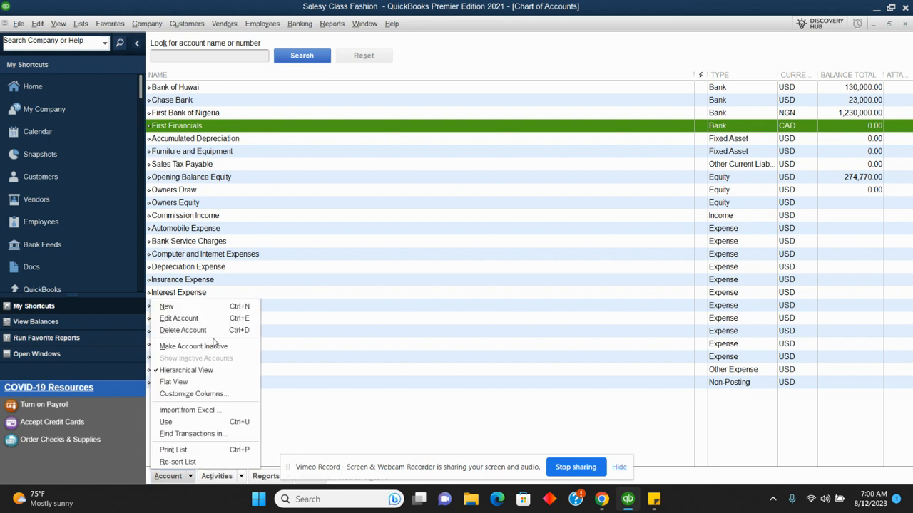
click(197, 307)
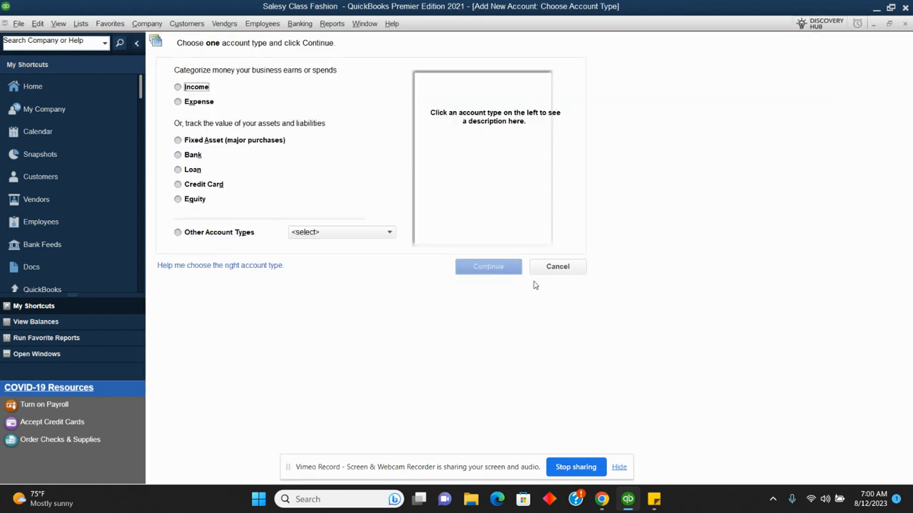
click(179, 87)
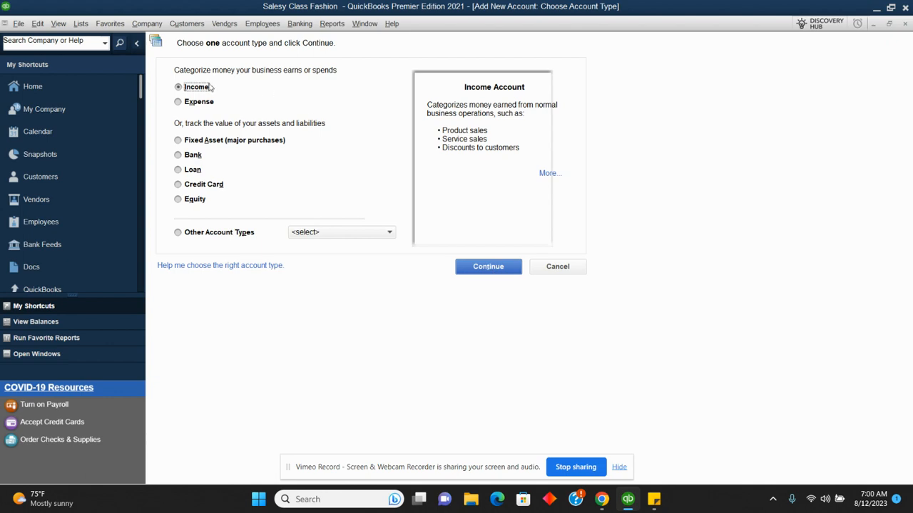
click(488, 267)
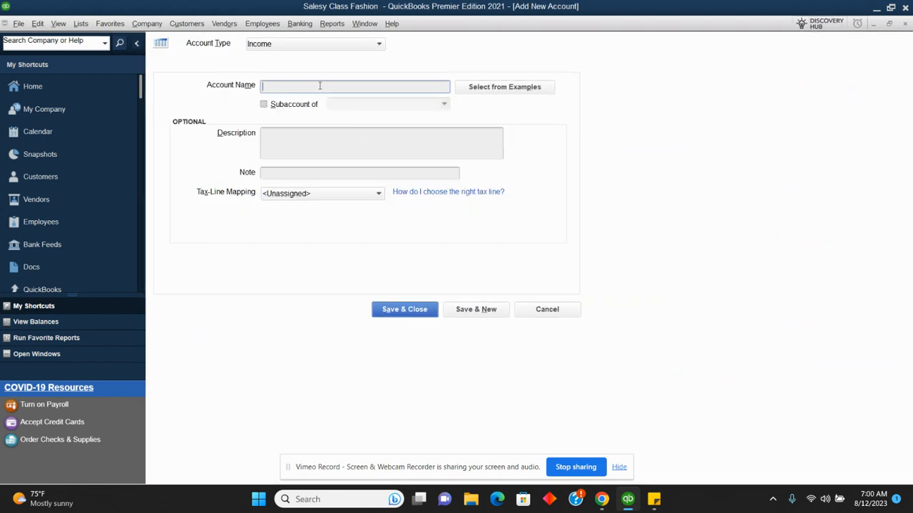
text(Sales Commission)
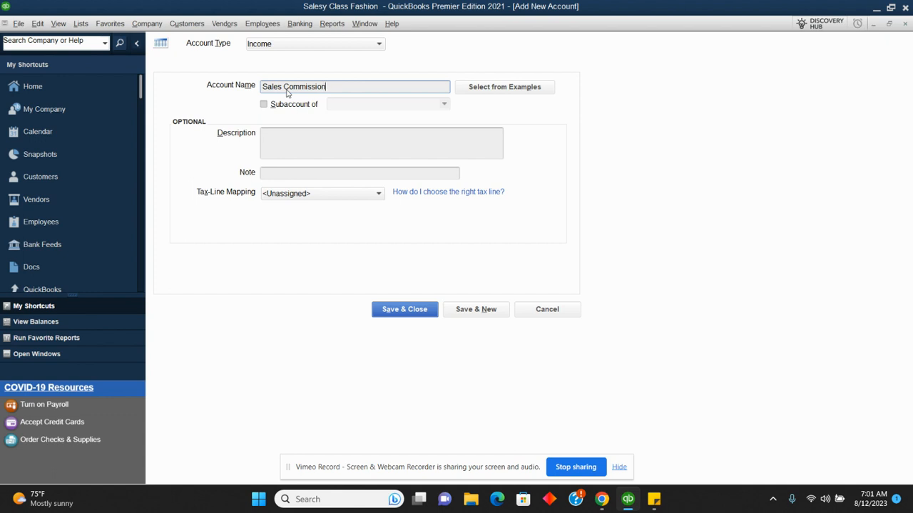
click(392, 311)
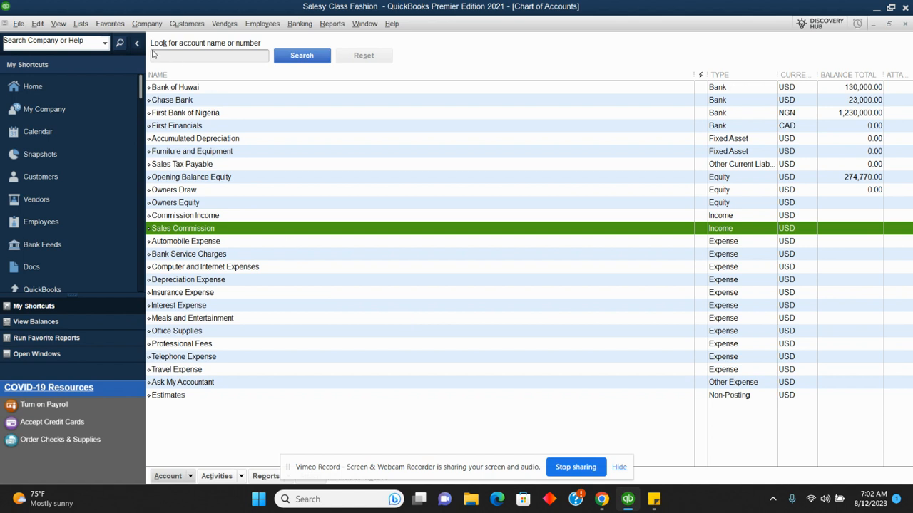
Start a new account from the chart of accounts and choose Other Current Liability as its account type.
click(81, 24)
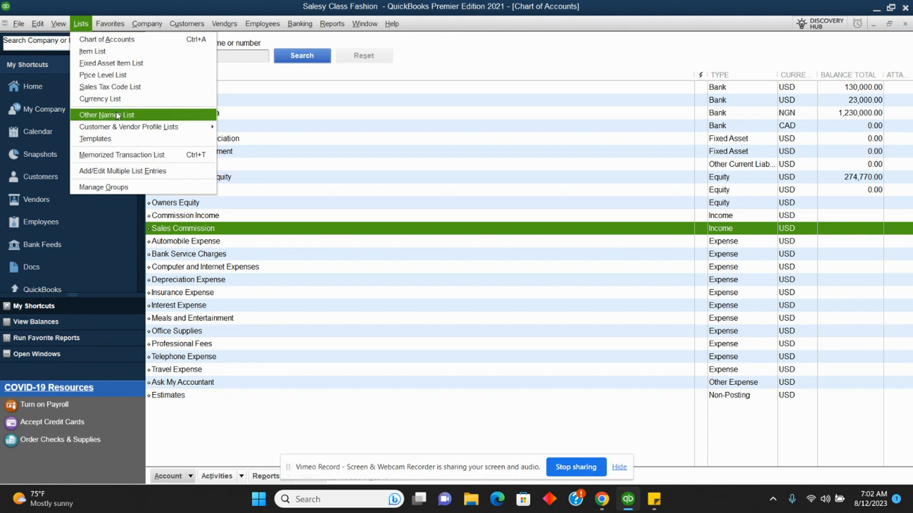
click(189, 476)
click(180, 307)
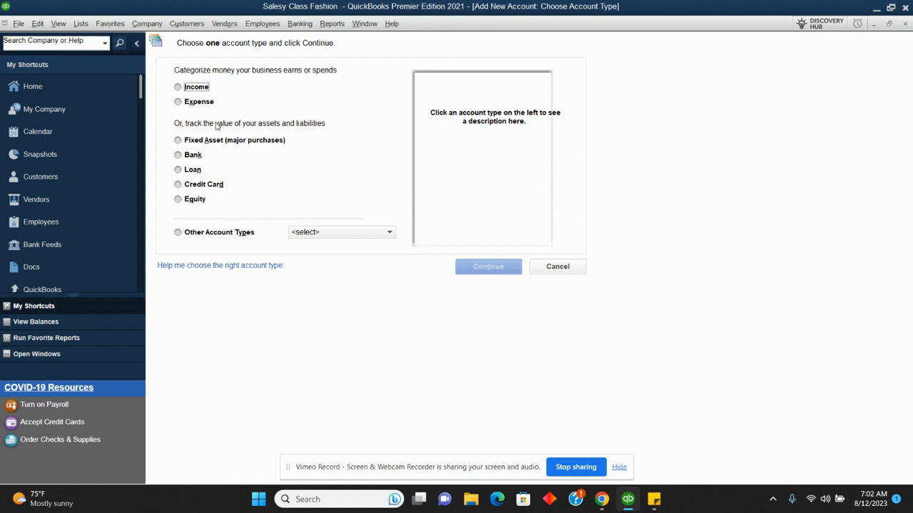
click(178, 154)
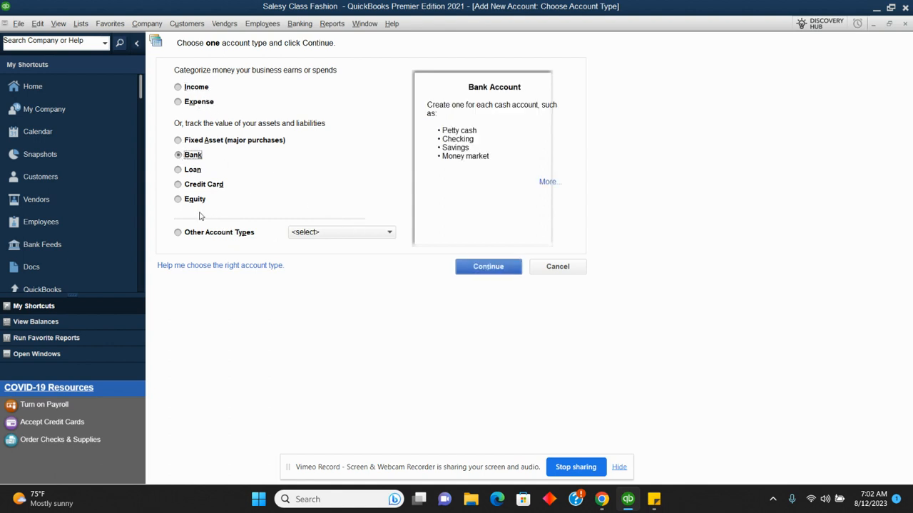
click(219, 234)
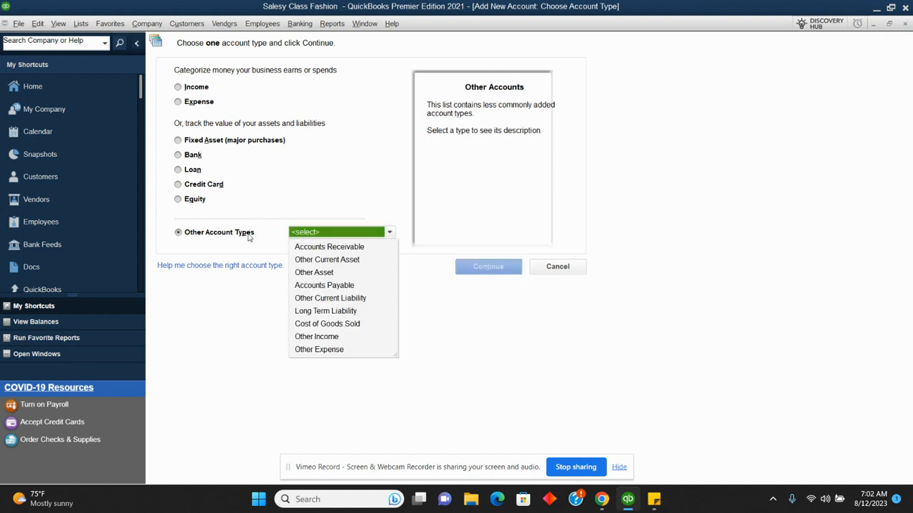
click(331, 298)
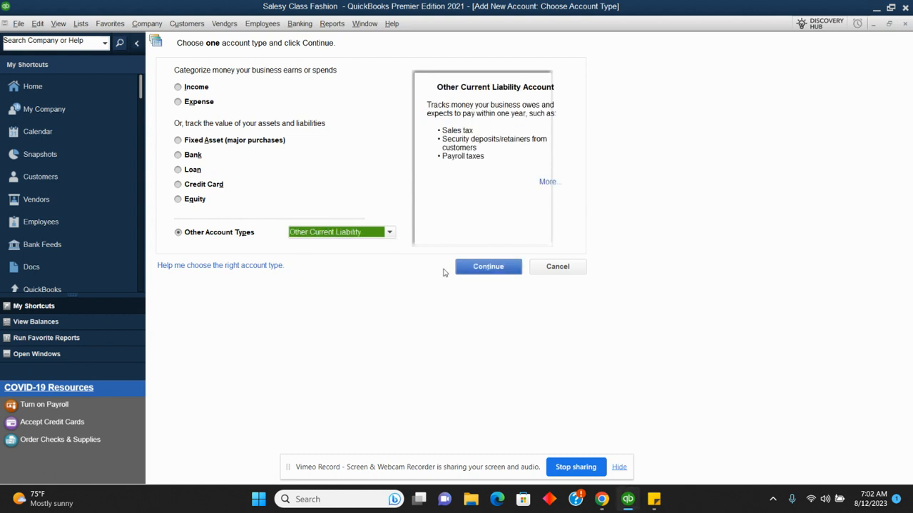
click(348, 240)
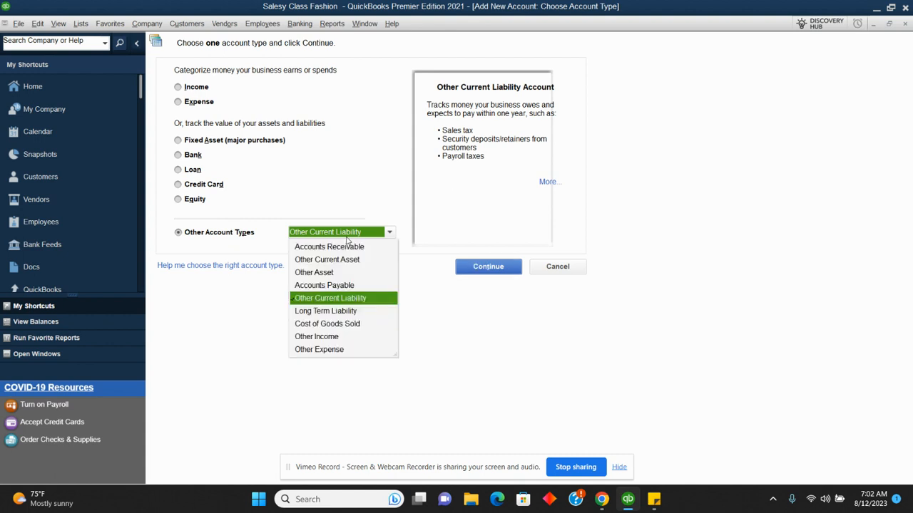
click(337, 284)
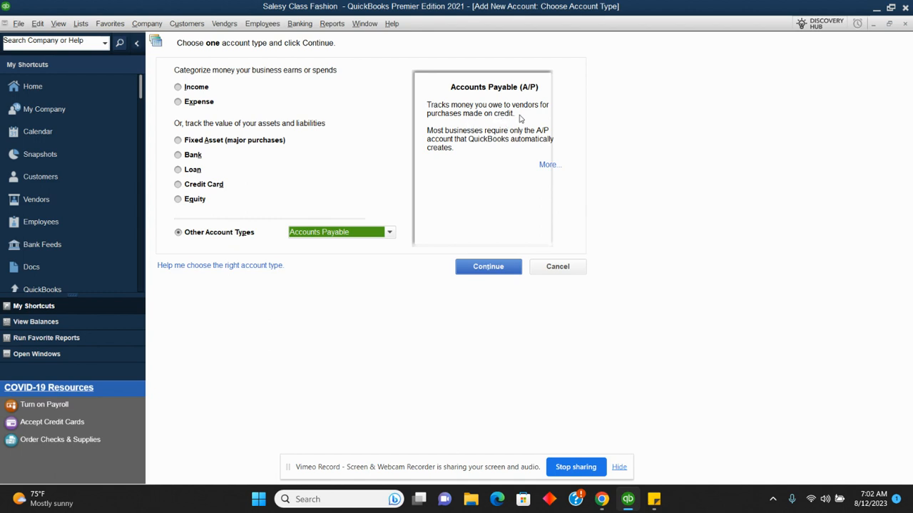
click(392, 234)
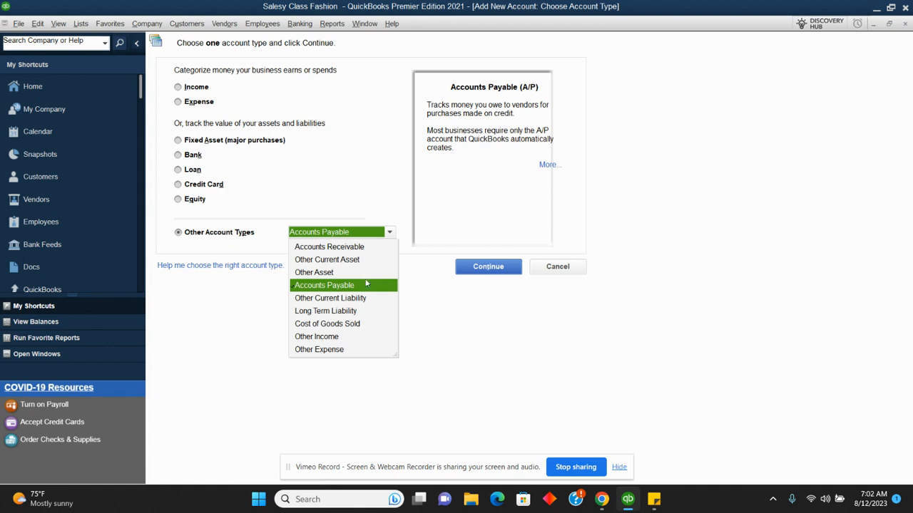
click(352, 300)
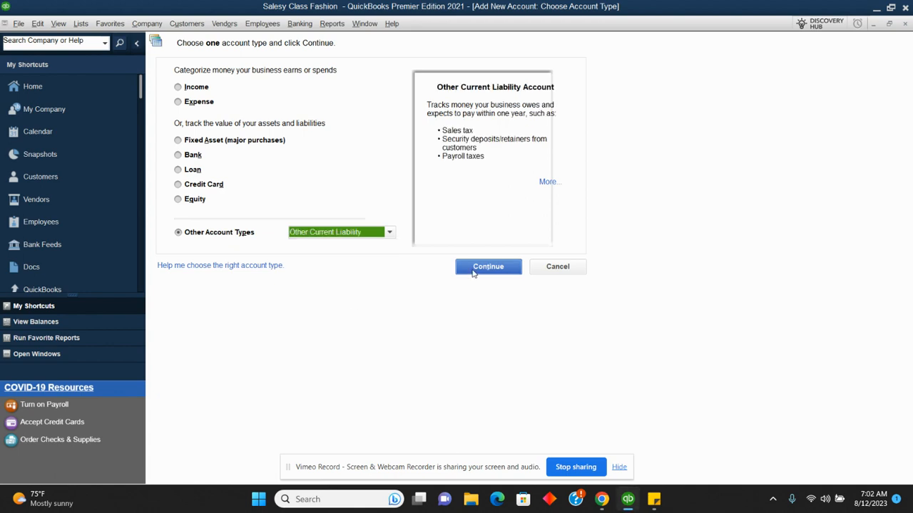
Continue with the Other Current Liability account, name it Trade Payable to Vendors Accoun, and save and close it.
click(473, 267)
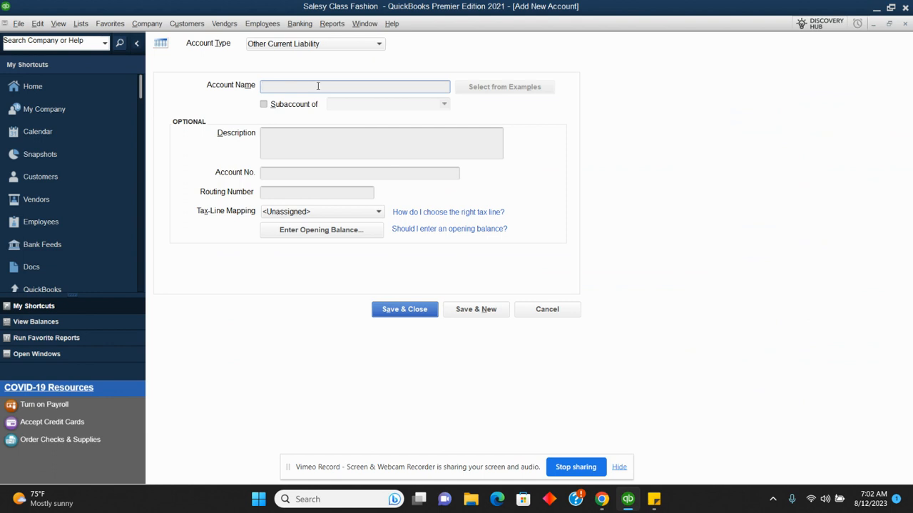
text(Trade Payable to Vendors Accoun)
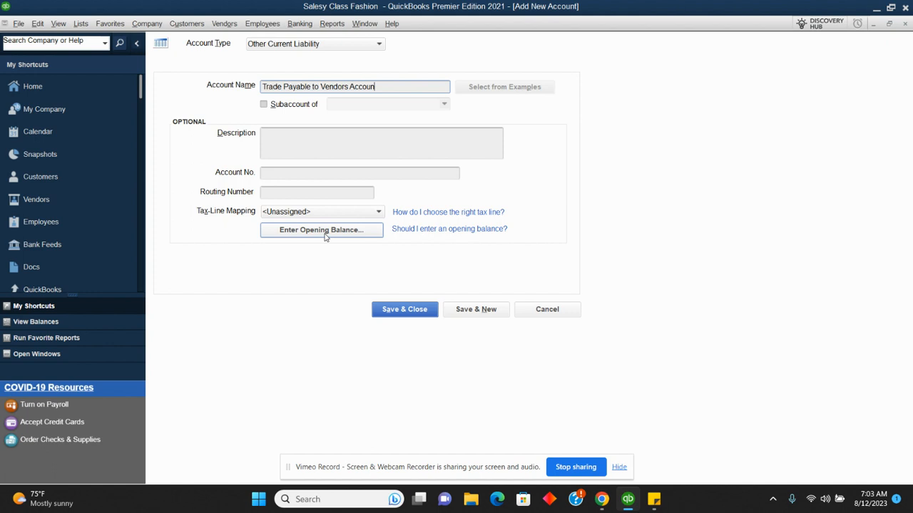
click(407, 310)
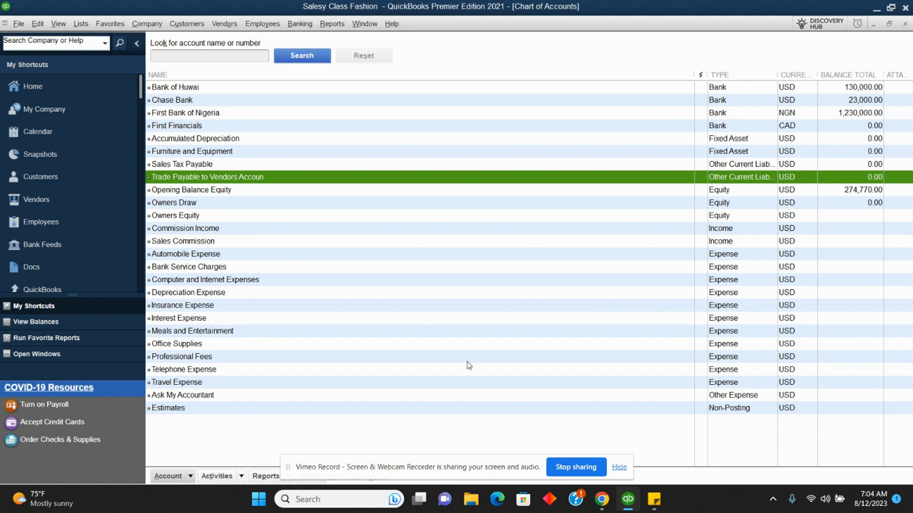
Switch to the online notepad in Chrome to review the drop-off shipping task outline, and return to QuickBooks.
mouse_move(601, 499)
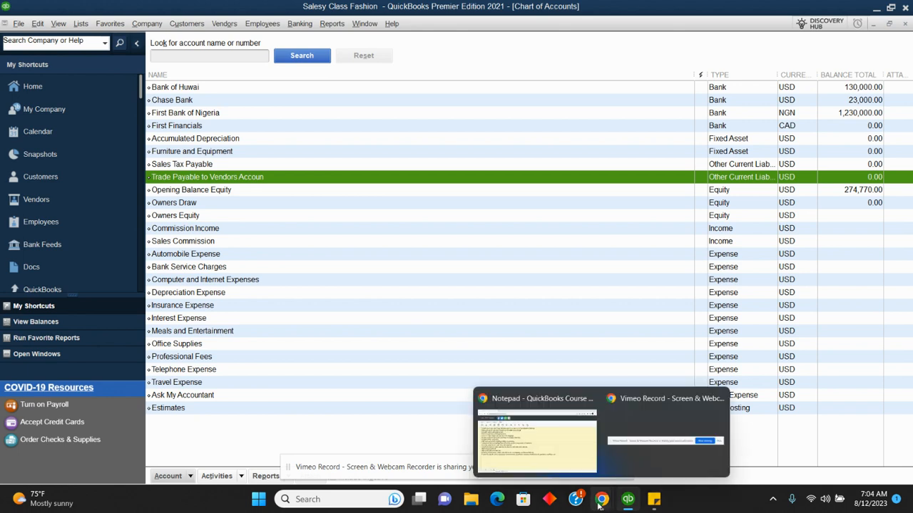
click(556, 466)
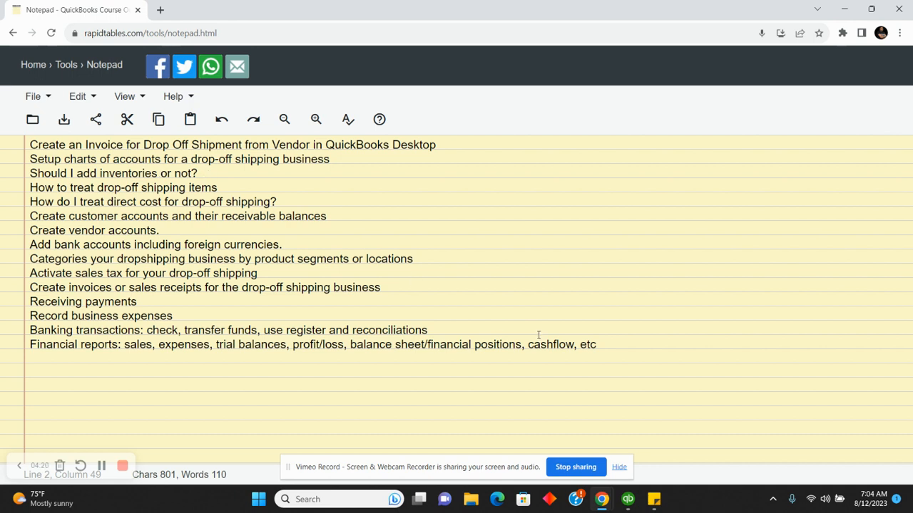
click(633, 502)
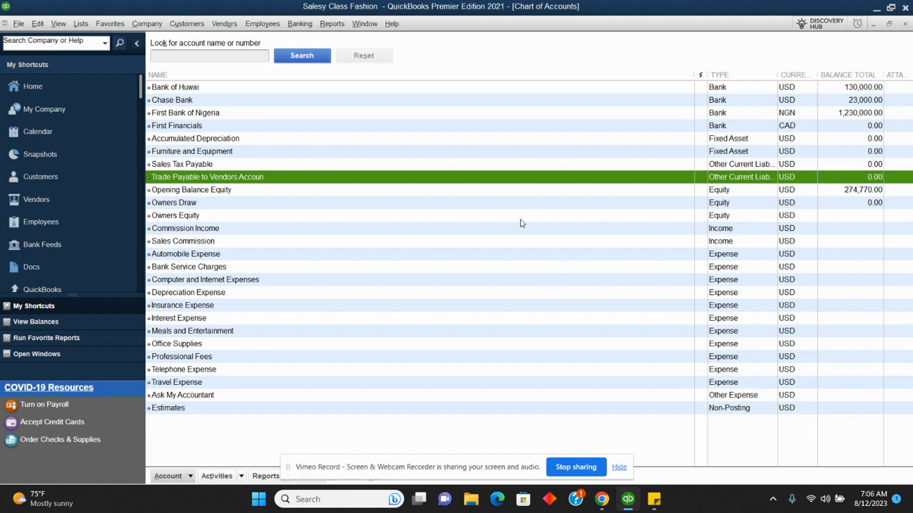
Open the item list and start a new item with Service as its type.
click(88, 27)
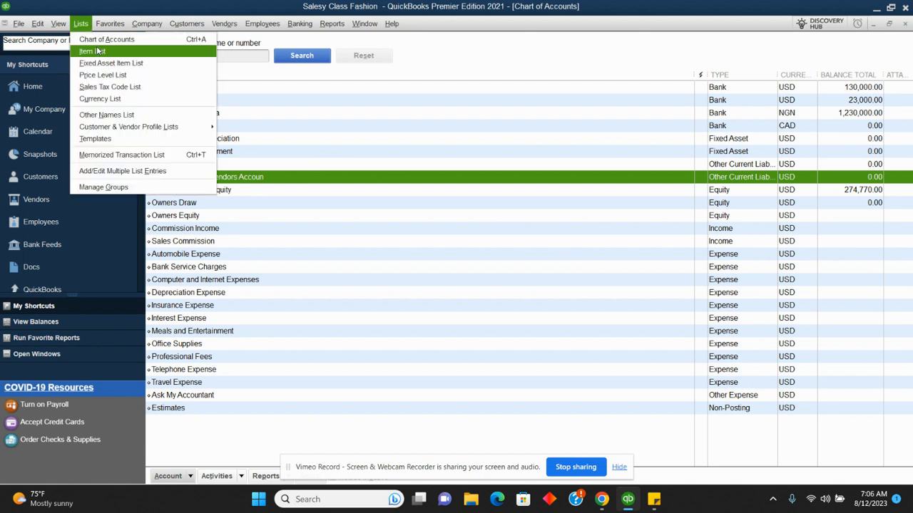
click(96, 51)
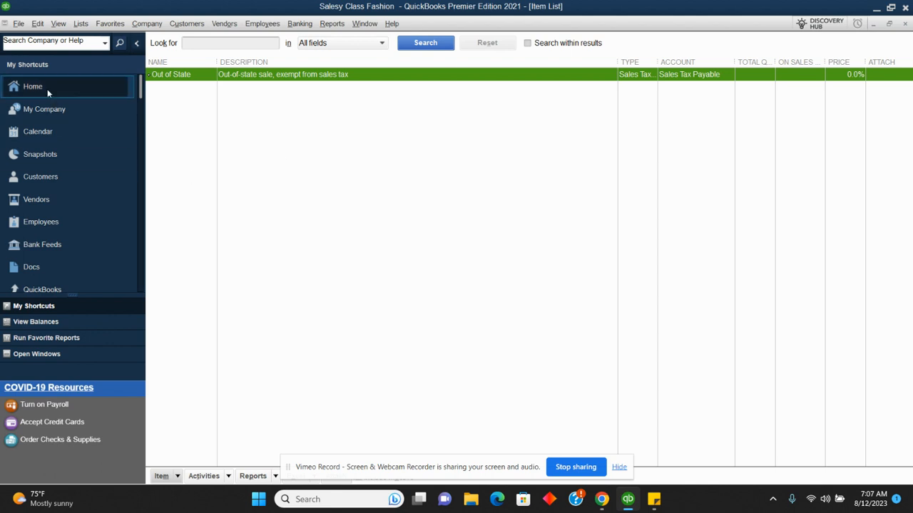
click(162, 476)
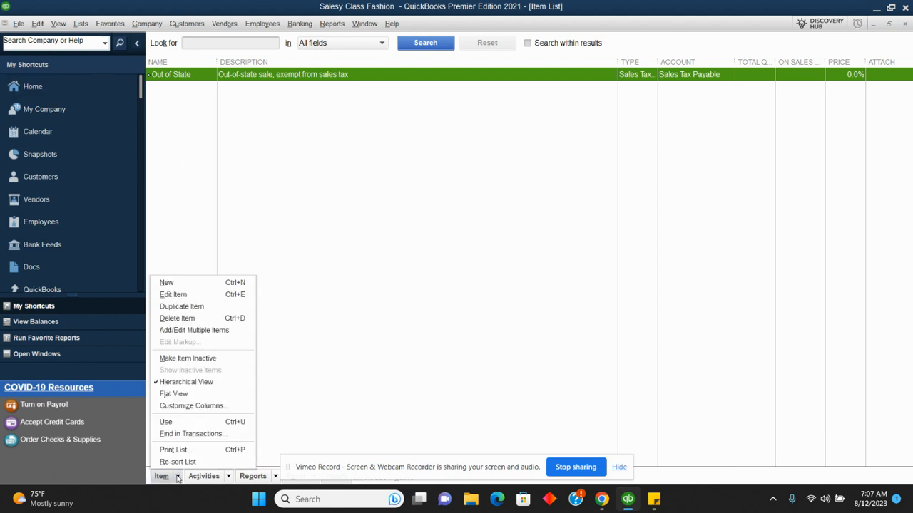
click(179, 286)
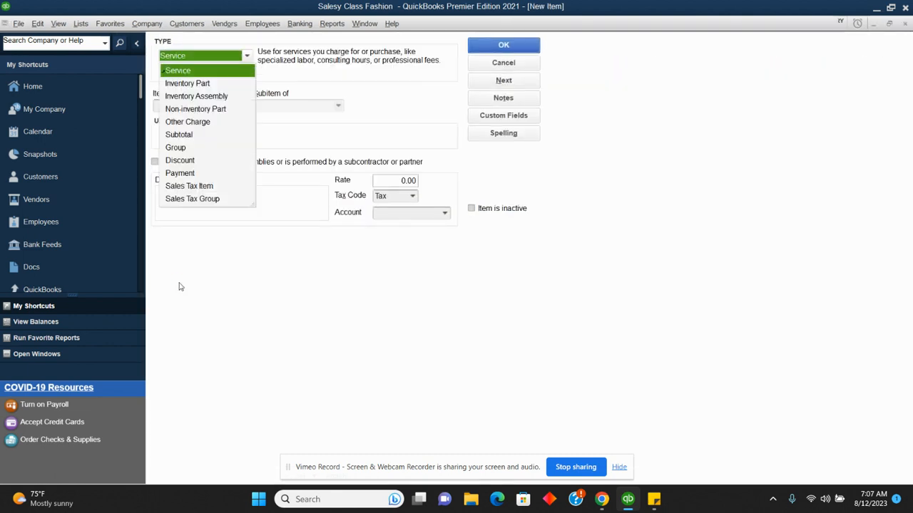
click(190, 72)
click(197, 107)
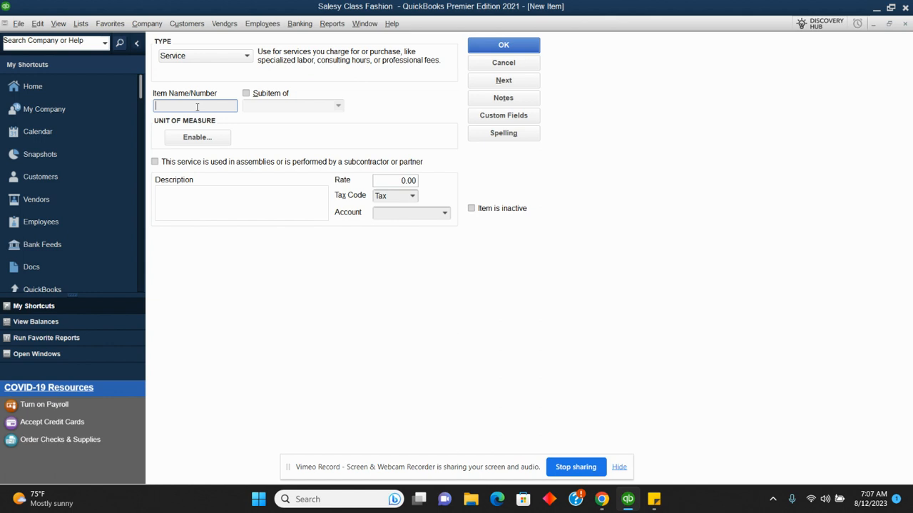
click(241, 55)
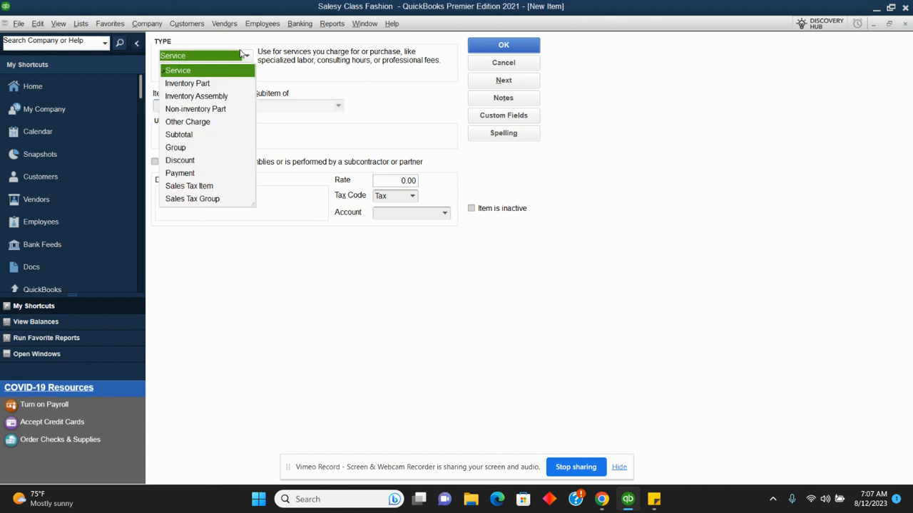
click(203, 84)
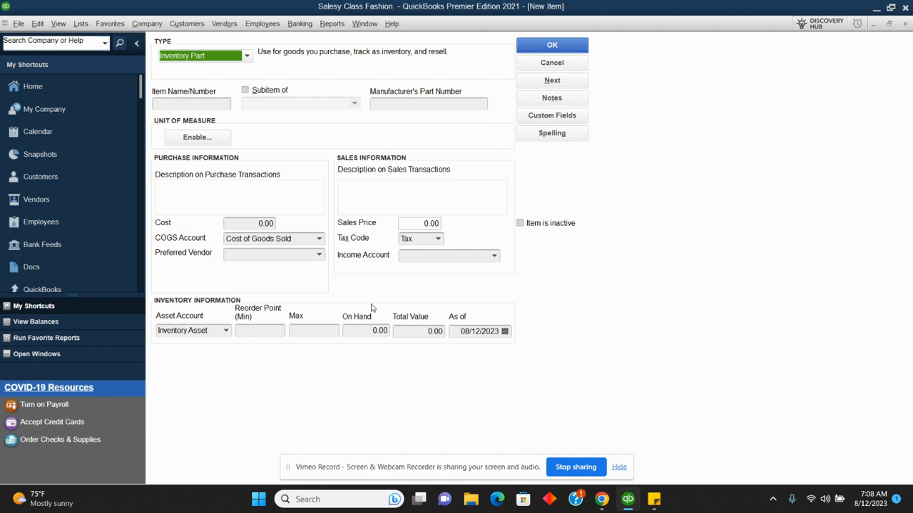
click(247, 57)
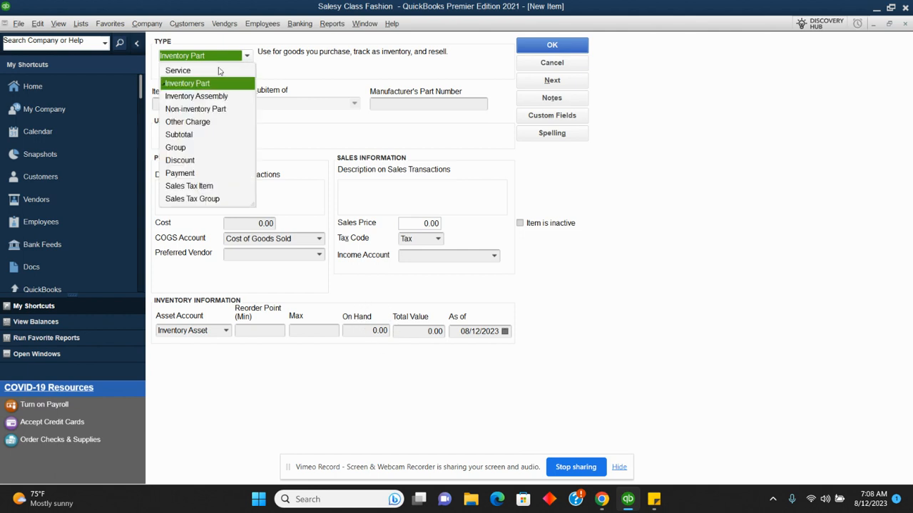
click(219, 70)
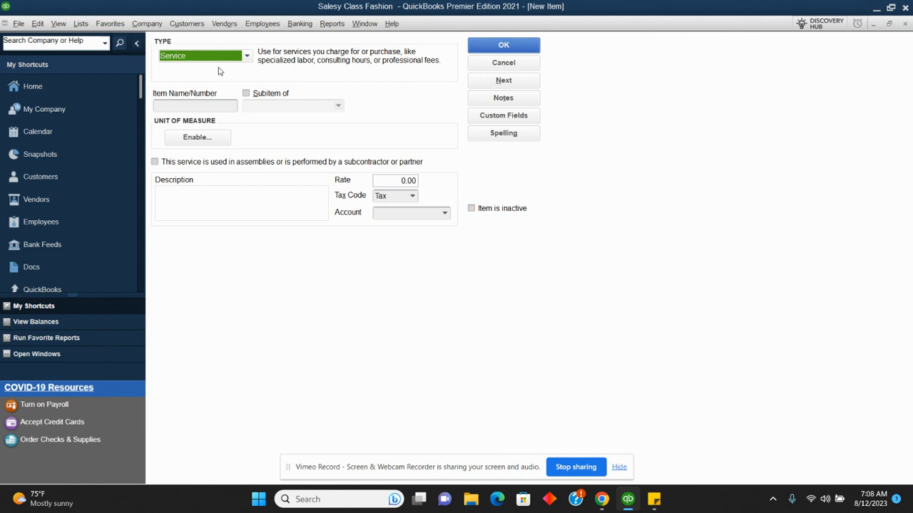
Name the service item Female Designer Top and mark it as used in assemblies or performed by a subcontractor or partner.
click(179, 105)
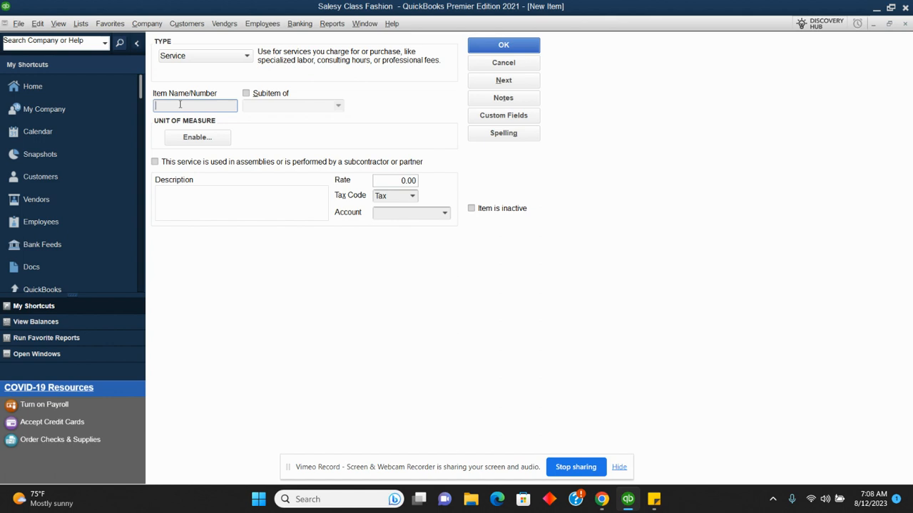
text(Female Designer Top)
click(156, 162)
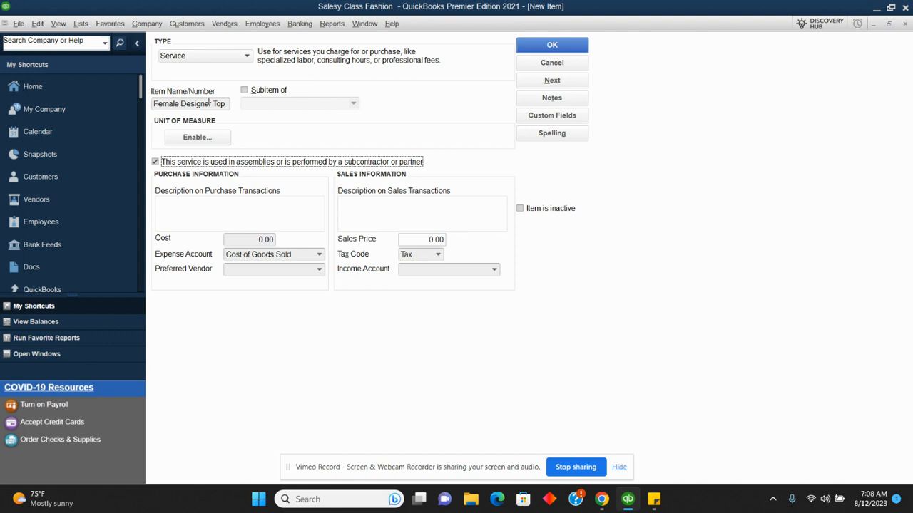
Add a new vendor named Vcitoria Secret as the item's preferred vendor.
click(320, 270)
click(291, 284)
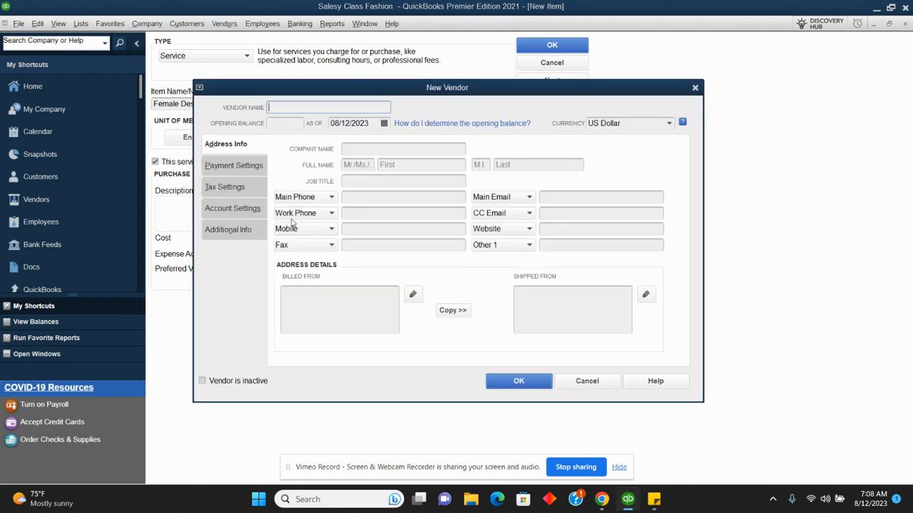
text(Vcitoria Secret)
click(514, 382)
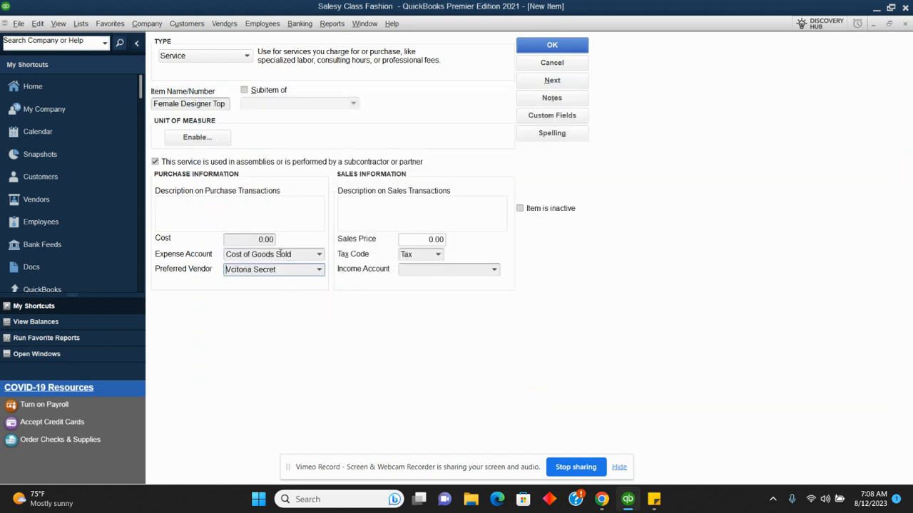
click(257, 239)
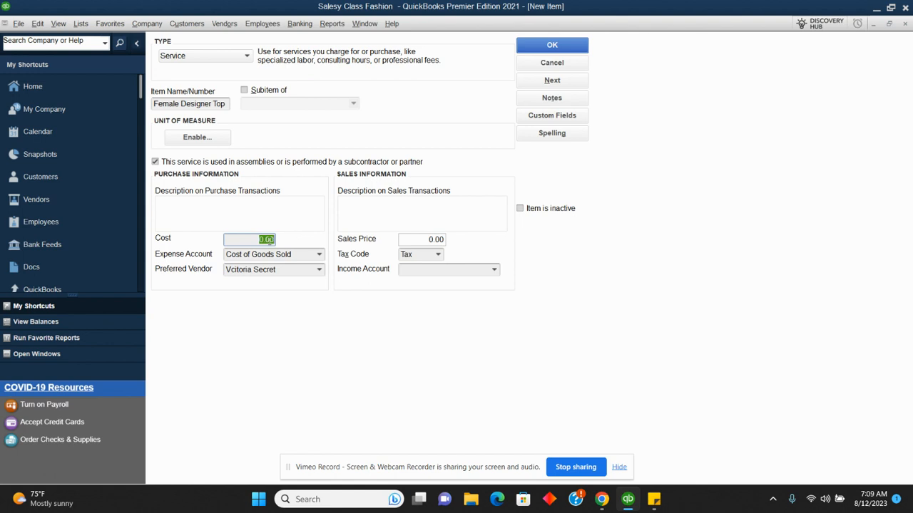
click(254, 239)
drag(255, 238, 279, 238)
Set the item's income account to the Trade Payable to Vendors liability account.
click(494, 270)
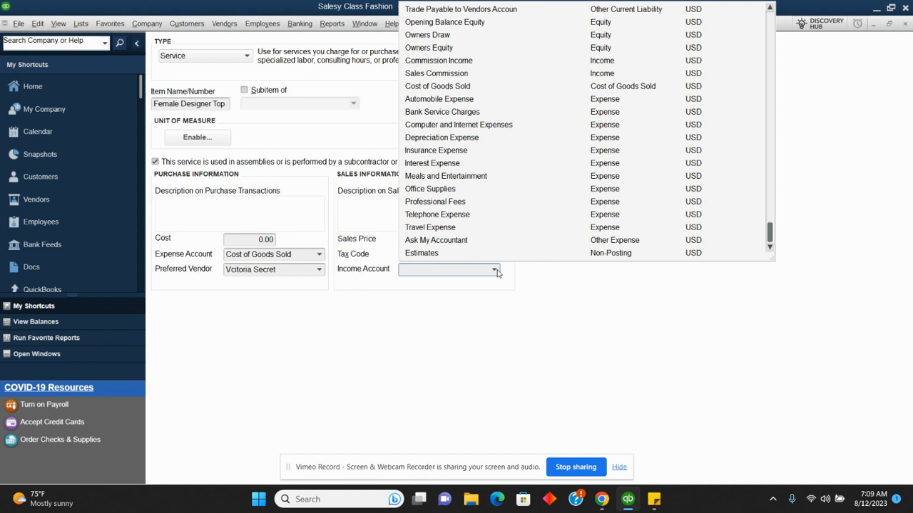
click(530, 287)
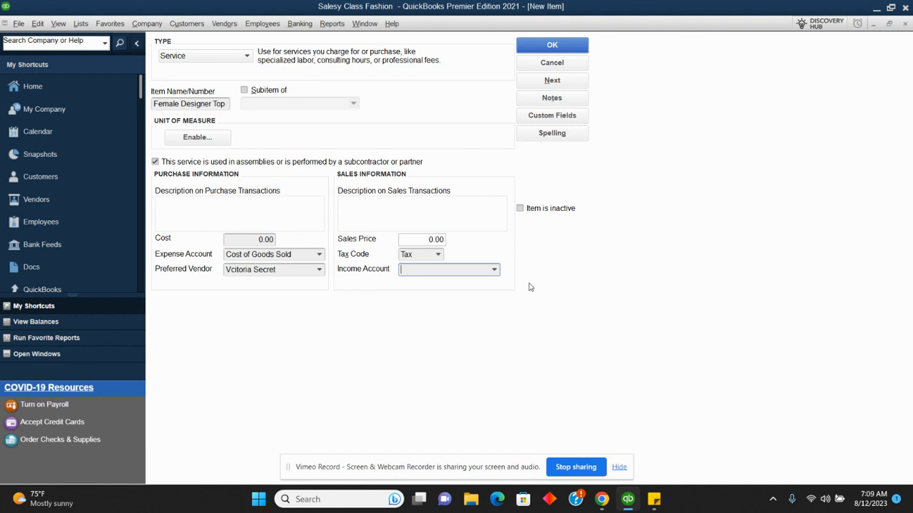
click(494, 270)
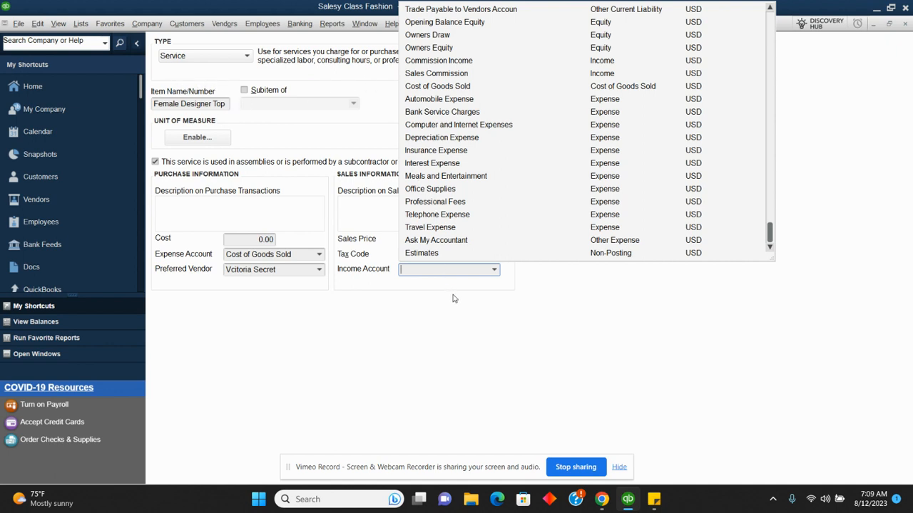
click(275, 198)
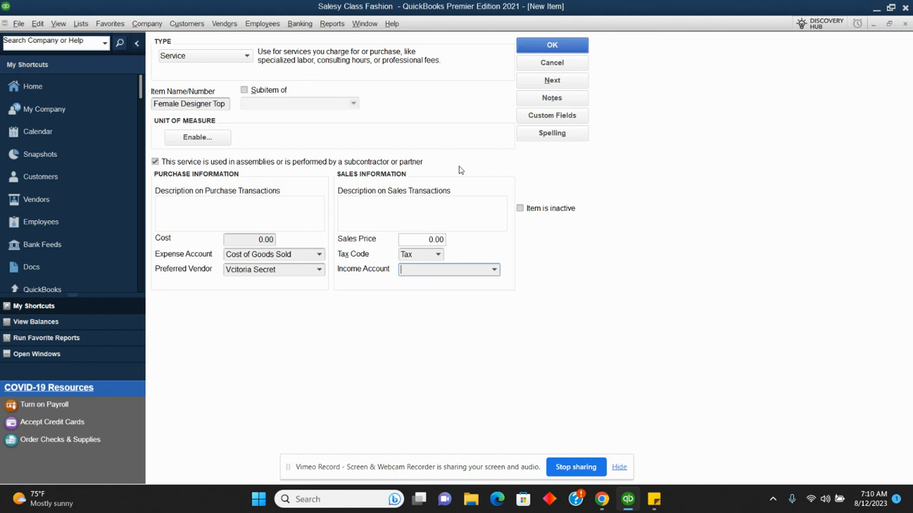
click(495, 270)
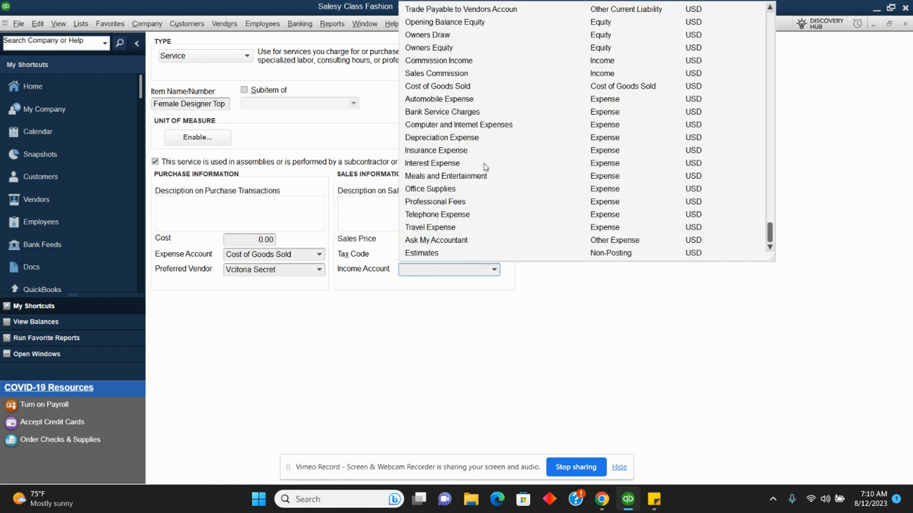
click(460, 9)
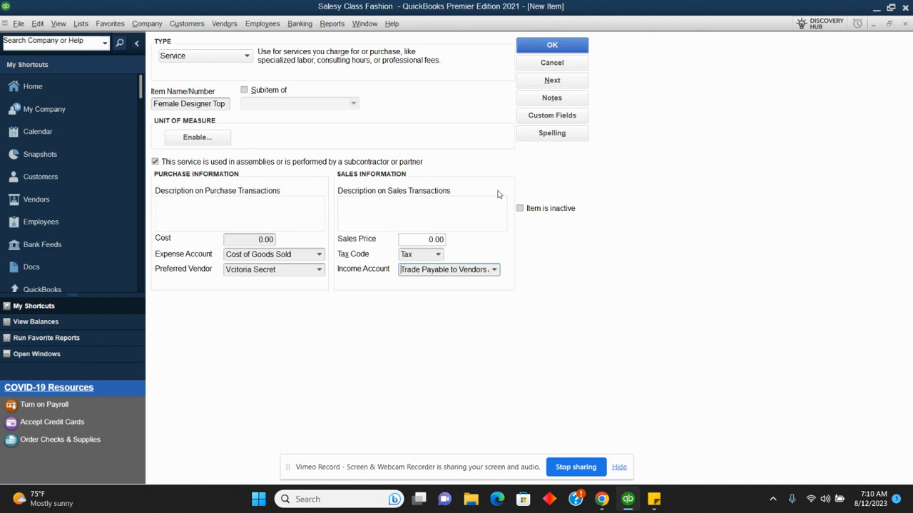
Save the Female Designer Top item and start another Service item named Female Jean Trouser.
click(552, 47)
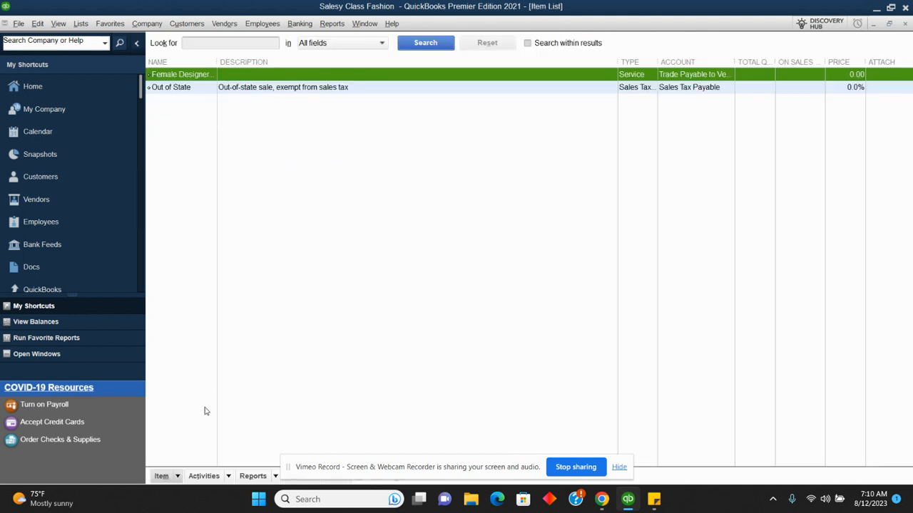
click(177, 476)
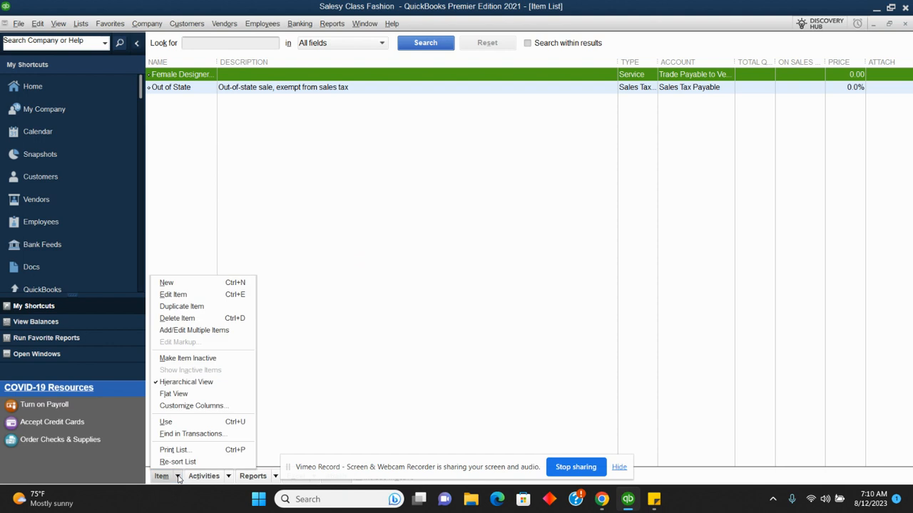
click(177, 284)
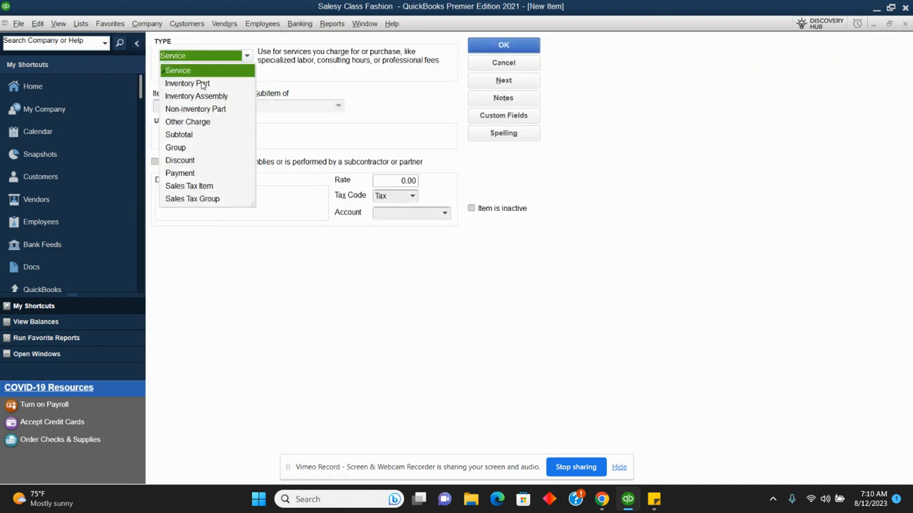
click(194, 72)
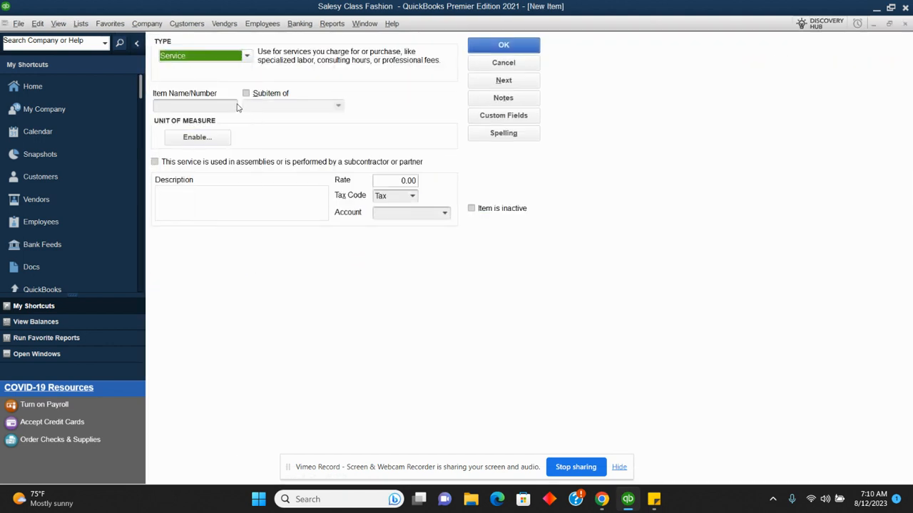
click(219, 107)
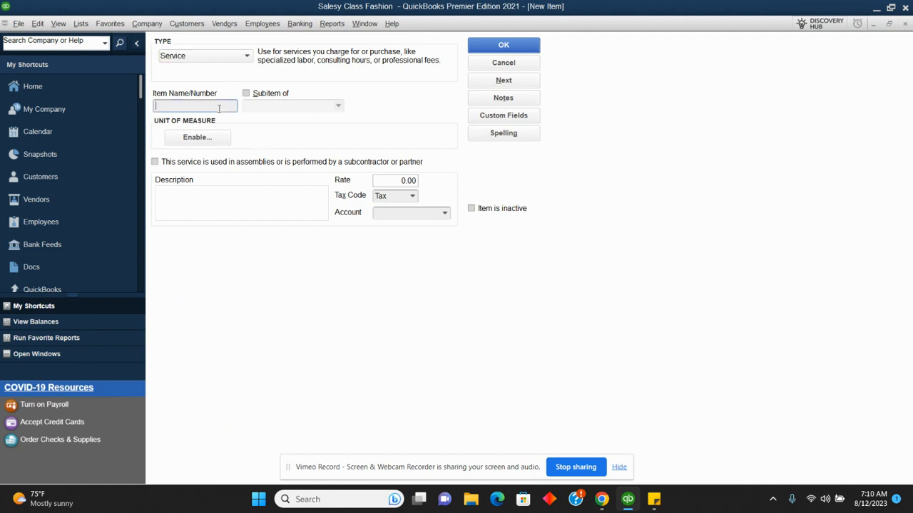
text(Female Jeans)
key(BackSpace)
text(Trouser)
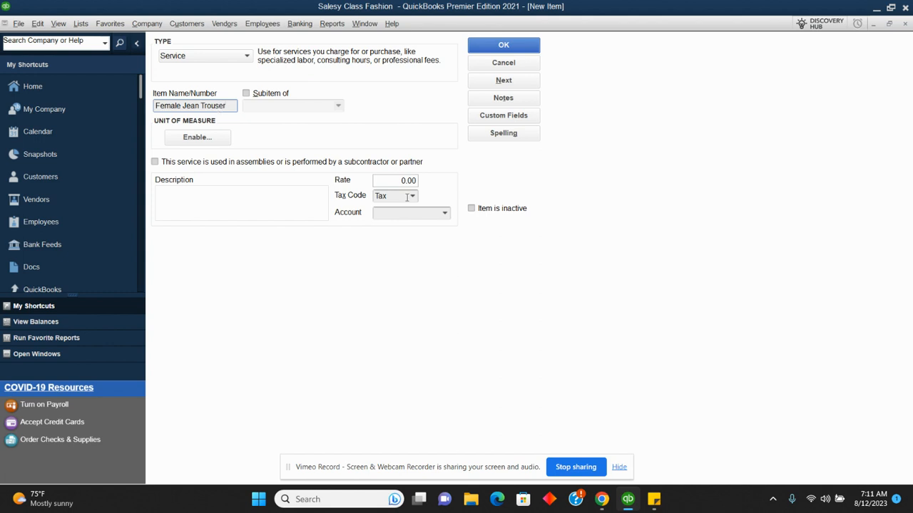
Save the item with Trade Payable to Vendors Accoun as its account and widen the item list's Name column.
click(443, 213)
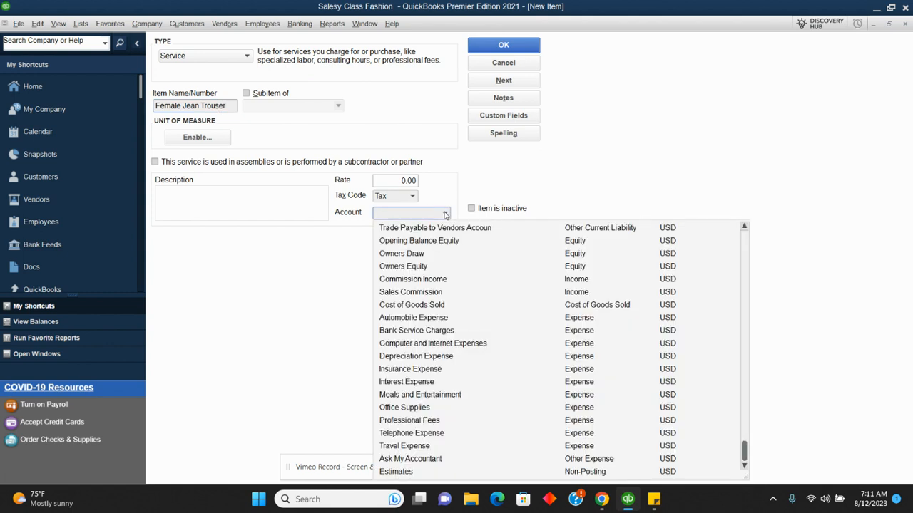
click(430, 229)
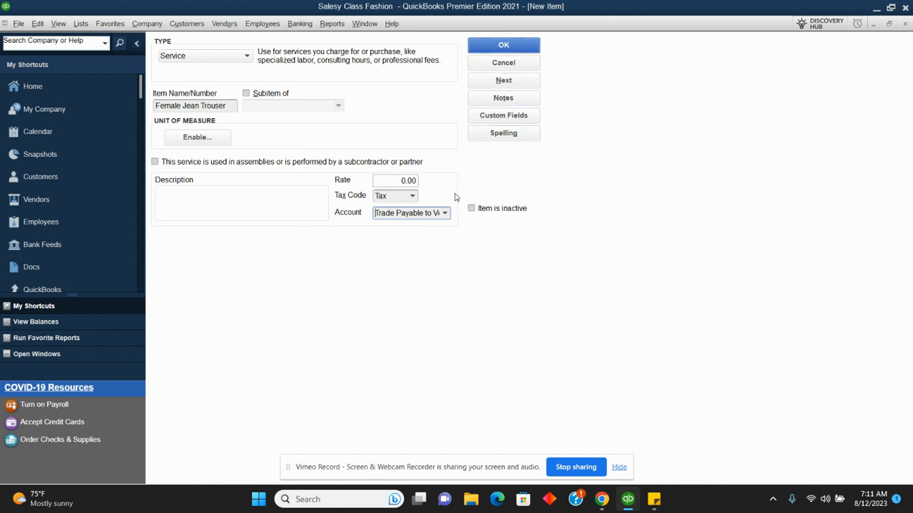
click(445, 214)
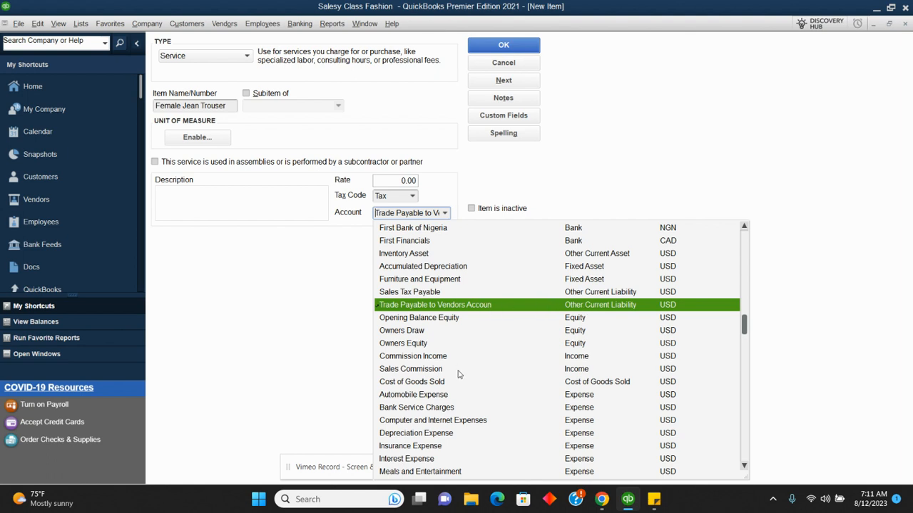
click(457, 307)
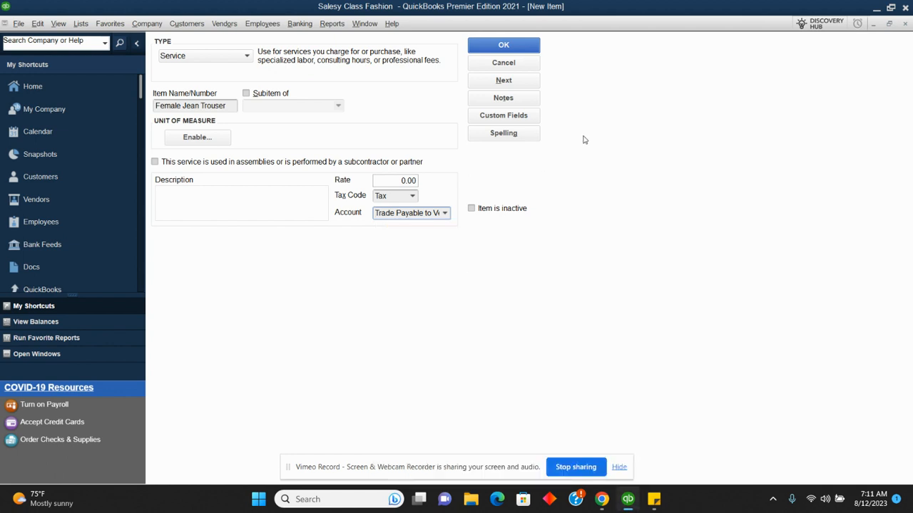
click(503, 45)
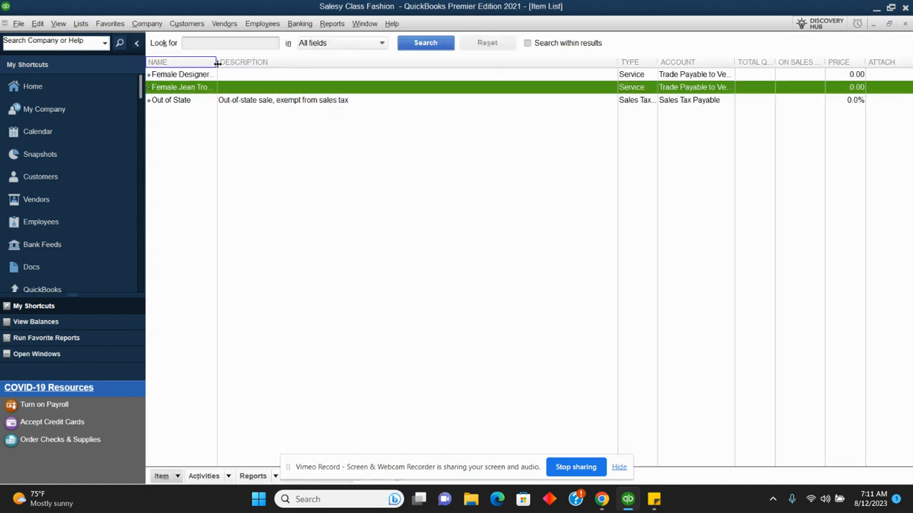
drag(217, 63, 313, 63)
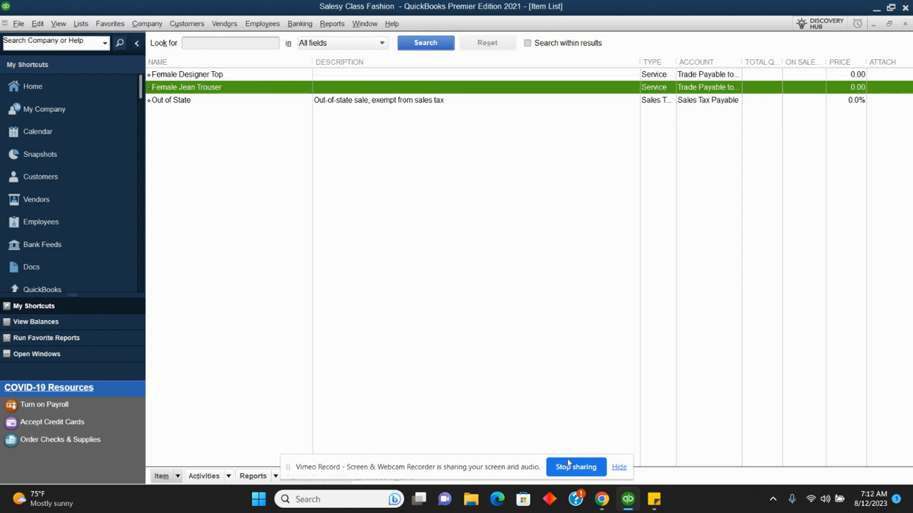
Switch to the browser Notepad to review the outline's inventory and drop-off shipping item topics, and return to QuickBooks.
mouse_move(602, 504)
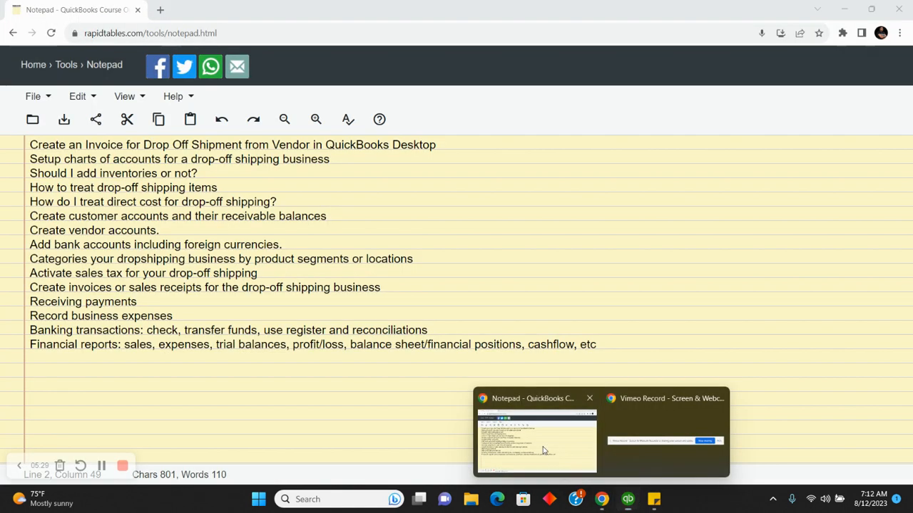
click(537, 439)
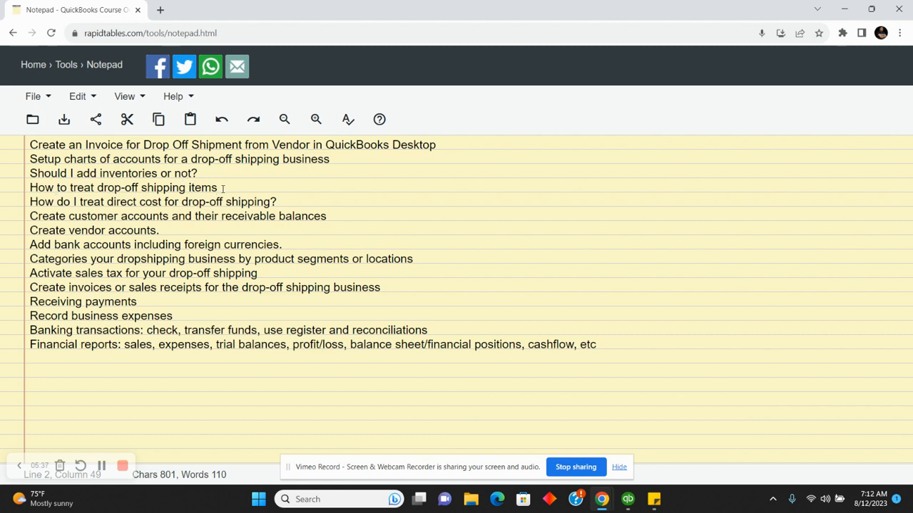
click(203, 174)
click(229, 185)
click(627, 499)
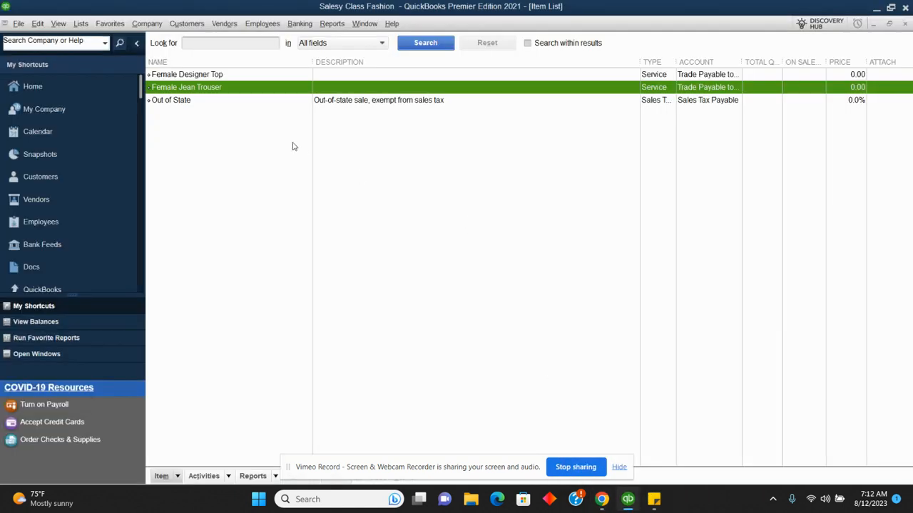
click(228, 128)
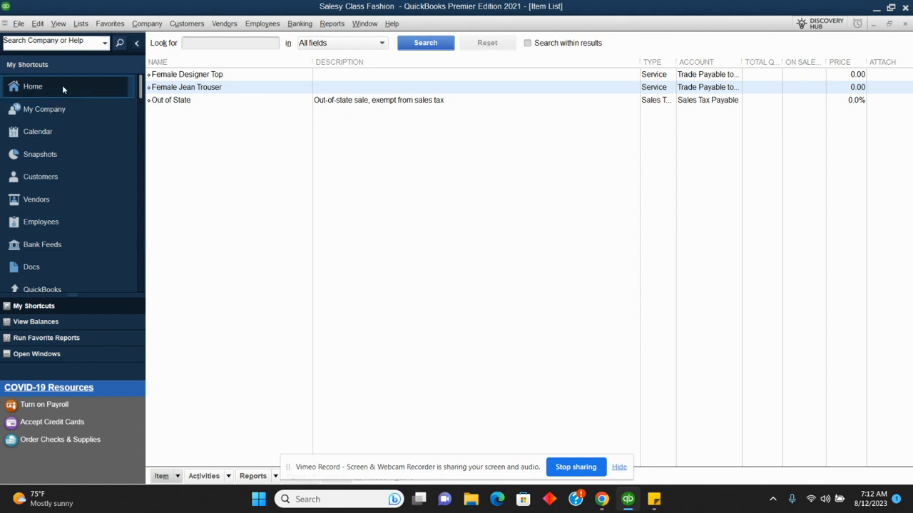
Open the Cost of Goods Sold account for editing from the chart of accounts.
click(85, 25)
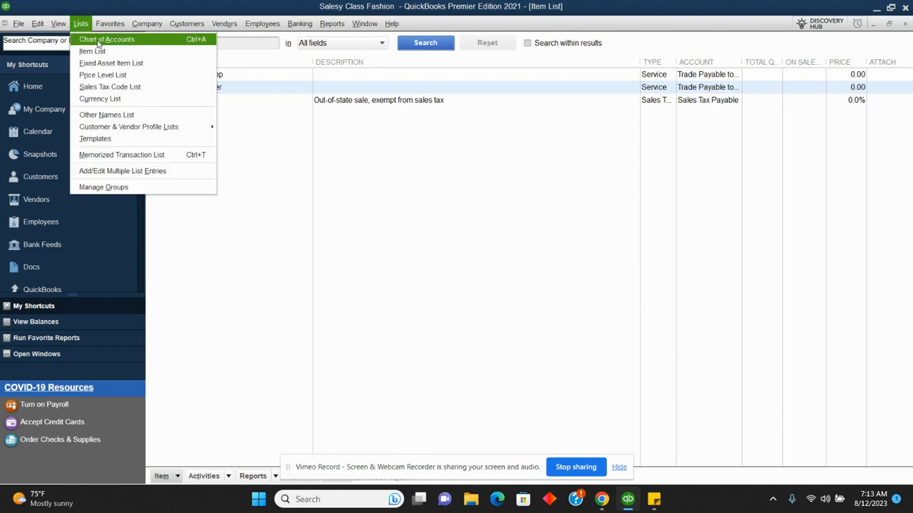
click(98, 40)
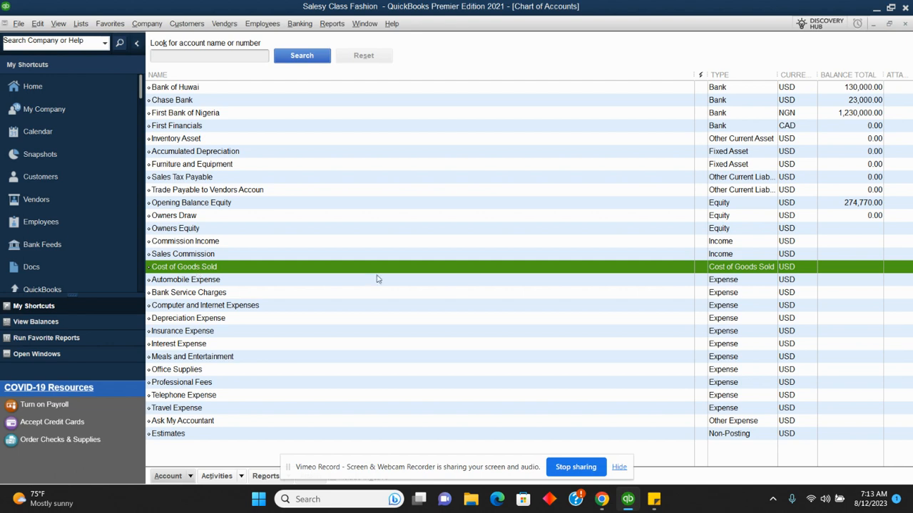
right_click(253, 273)
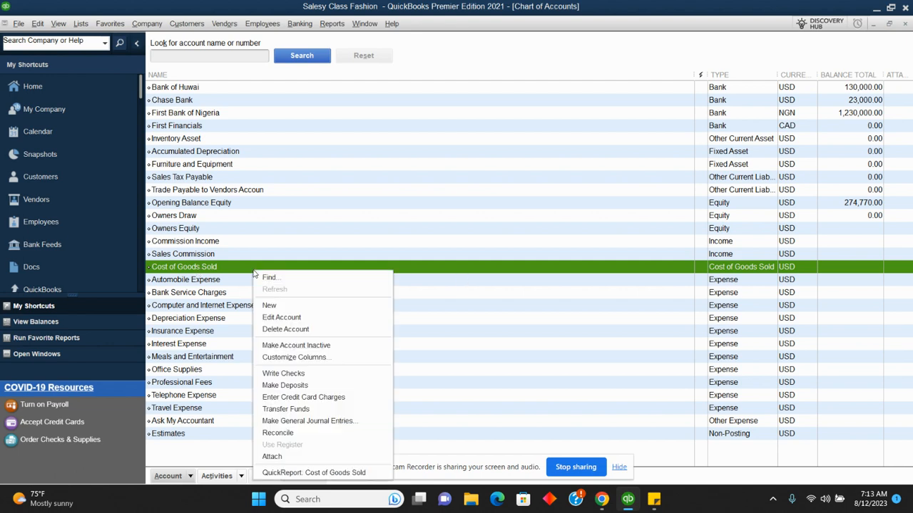
click(282, 319)
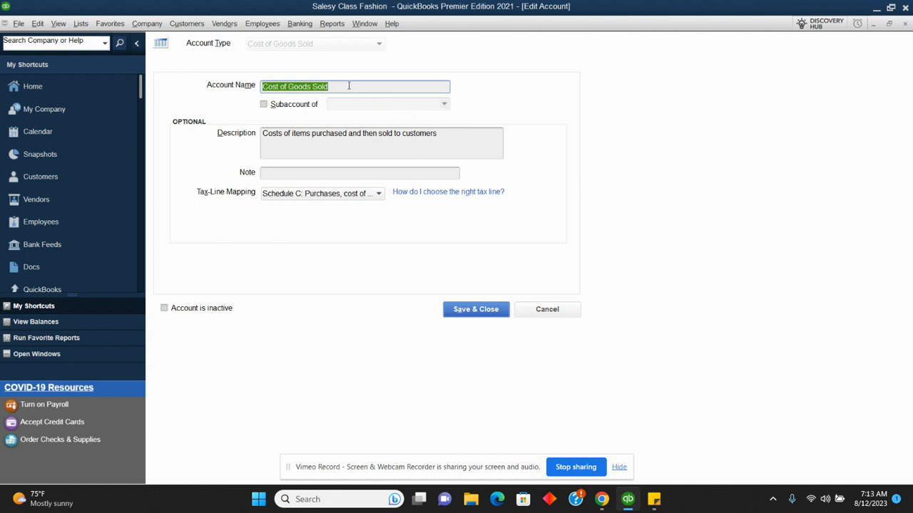
drag(349, 86, 261, 87)
text(Advertisin)
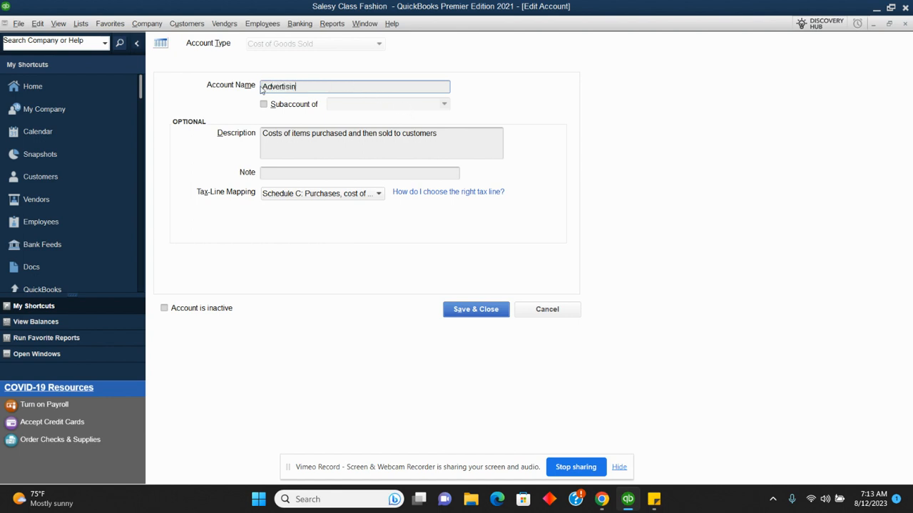
text(g and Promotion)
drag(363, 86, 258, 87)
text(Facebook Add)
key(BackSpace)
key(BackSpace)
key(BackSpace)
key(BackSpace)
key(BackSpace)
key(BackSpace)
key(BackSpace)
key(BackSpace)
key(BackSpace)
key(BackSpace)
key(BackSpace)
key(BackSpace)
Rename the Cost of Goods Sold account as Social Media Ads and save it.
text(Spon)
key(BackSpace)
key(BackSpace)
key(BackSpace)
text(ocial MEdia)
key(BackSpace)
key(BackSpace)
key(BackSpace)
key(BackSpace)
click(474, 309)
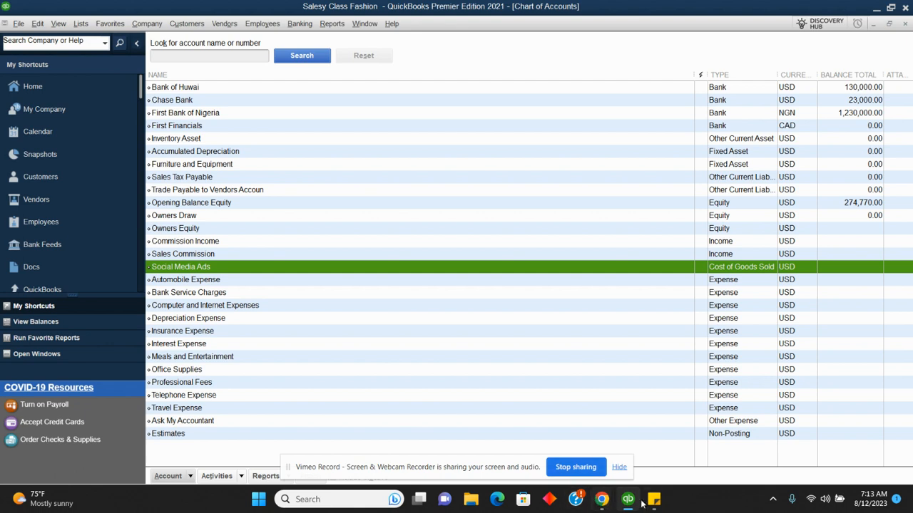
Switch to the browser Notepad to check the next topic of the outline, and return to QuickBooks.
mouse_move(602, 499)
click(531, 451)
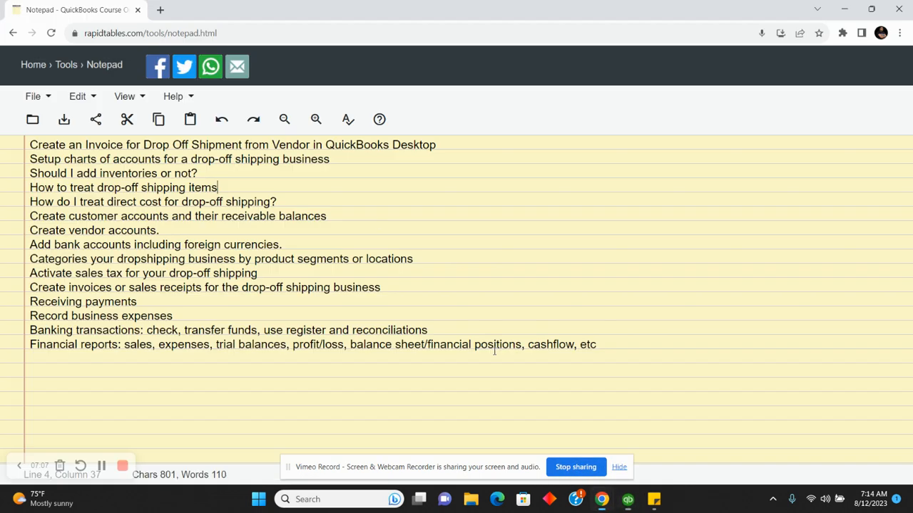
click(627, 499)
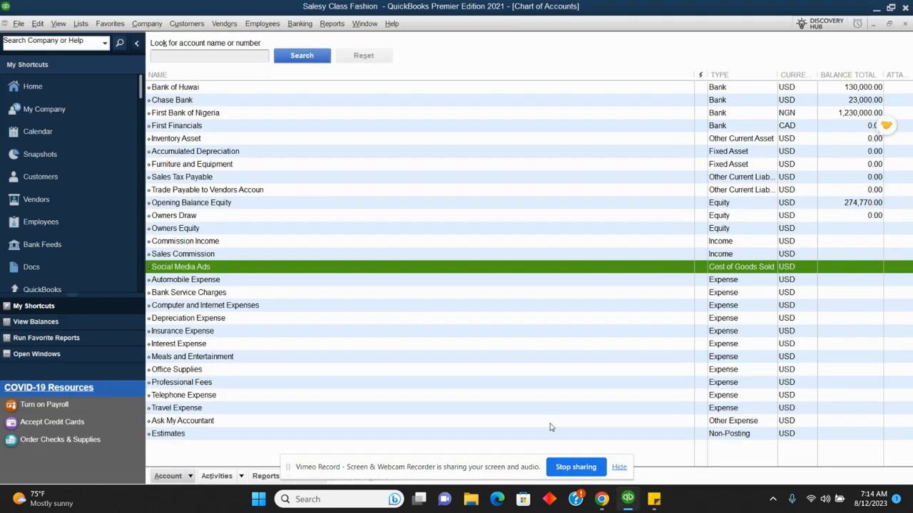
Start a new customer record in the Customer Center and enter the customer's full name.
click(76, 84)
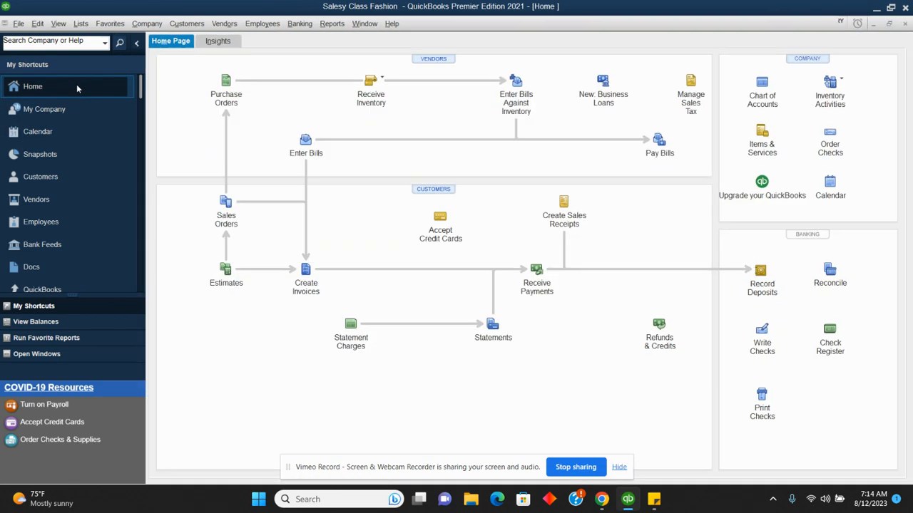
click(431, 191)
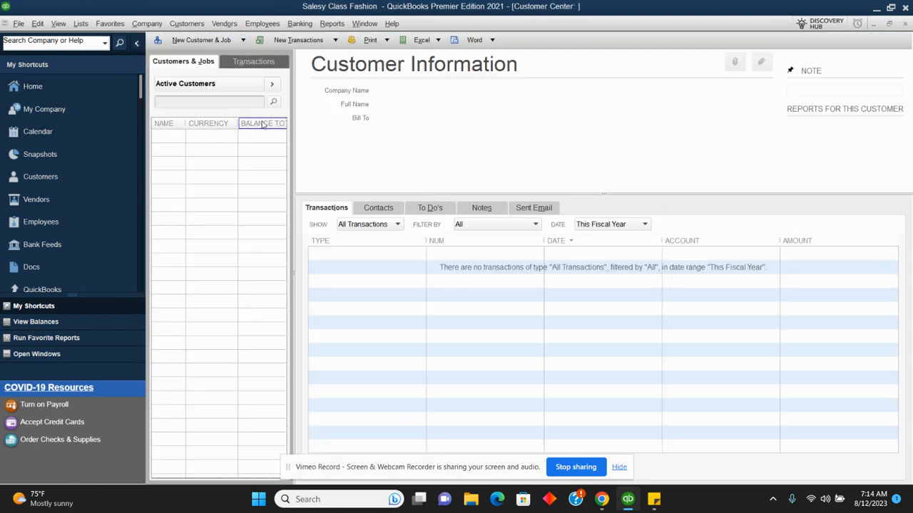
click(193, 39)
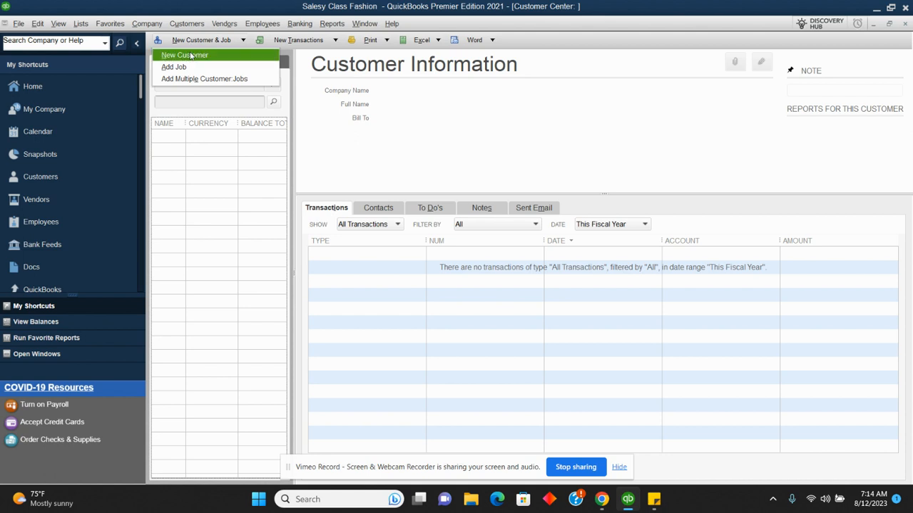
click(191, 55)
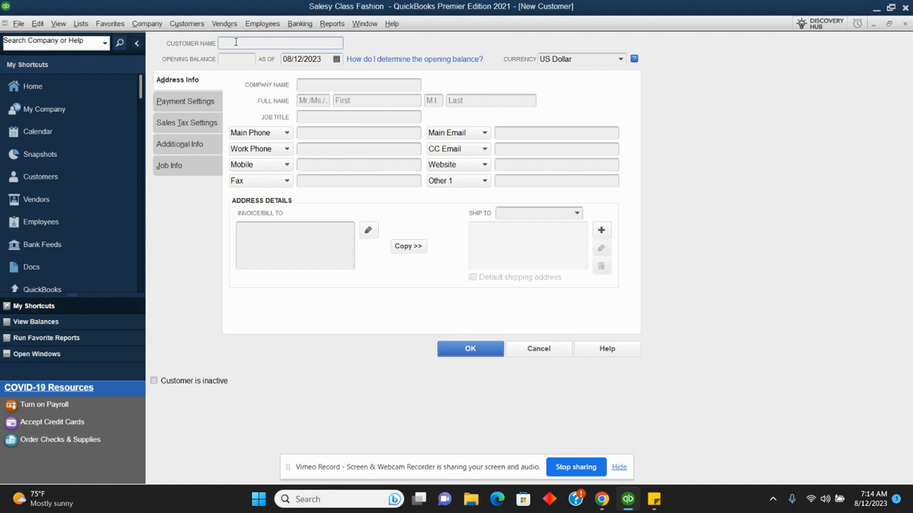
text(Mrs Jane Michael)
Fill in the invoice/bill-to address with the customer's full name and US, and save the customer.
click(266, 235)
text(Mrs )
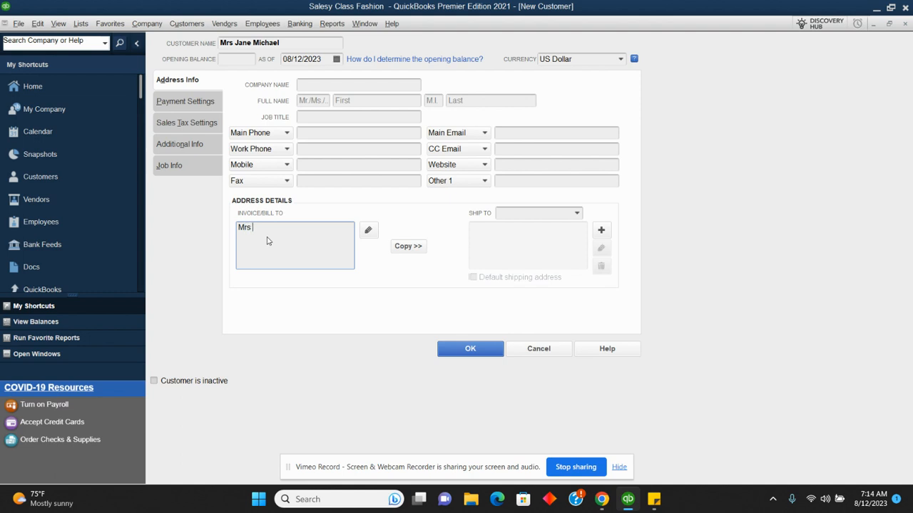
text(Jane Michael, UNS)
key(BackSpace)
key(BackSpace)
text(S)
click(447, 352)
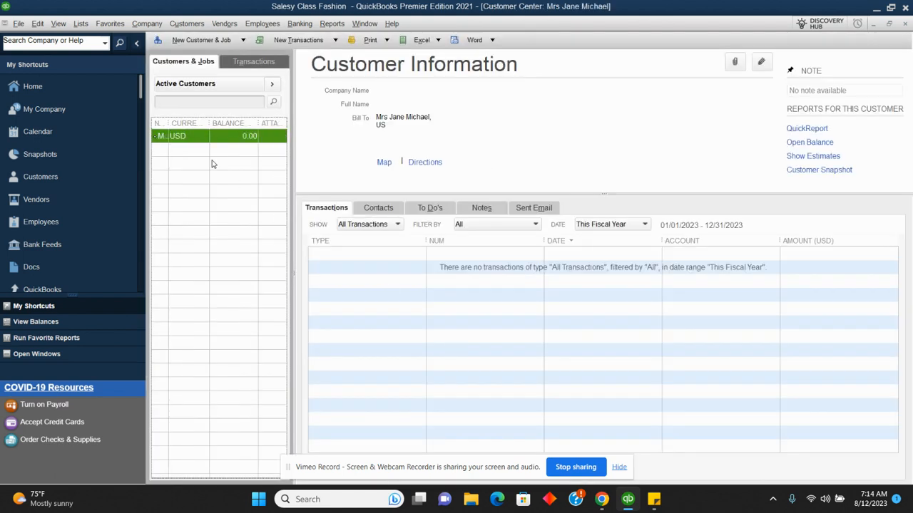
Widen the Name column of the customer list and return to the home page.
click(168, 123)
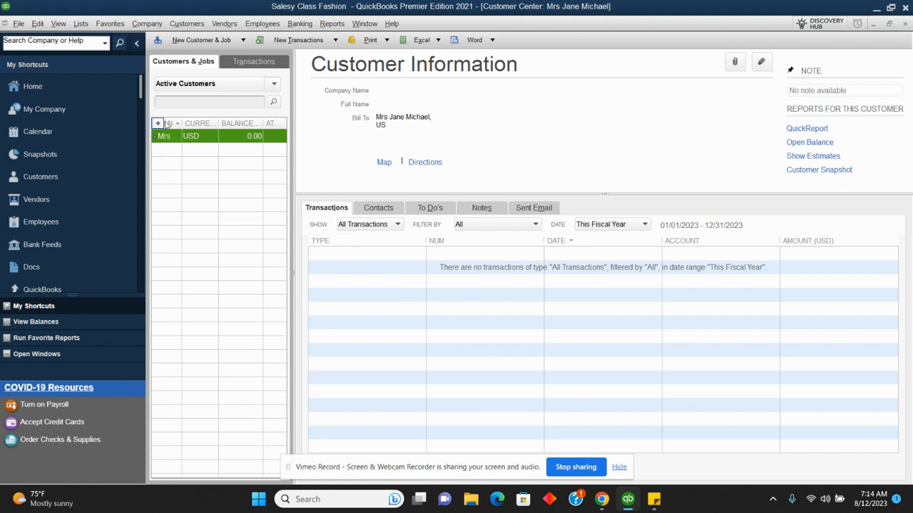
drag(183, 121, 224, 120)
click(86, 88)
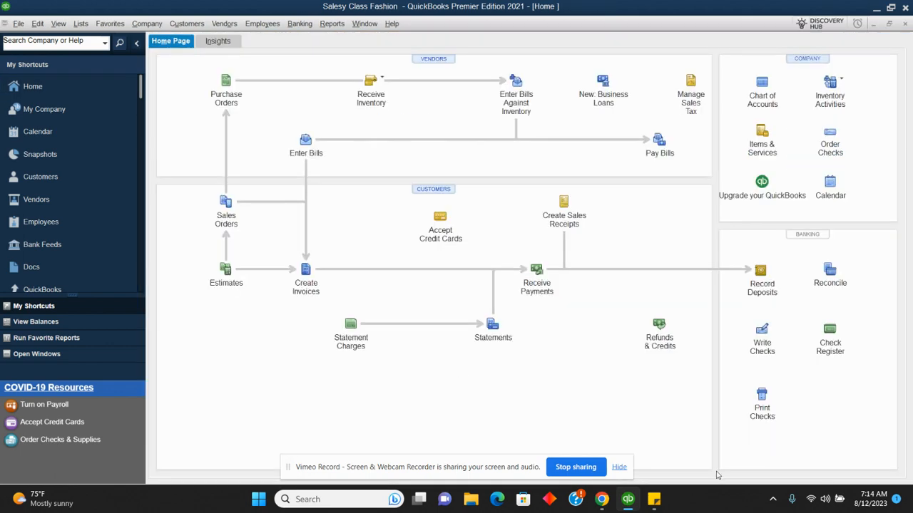
Review the outline topics following customer accounts in the browser Notepad, and switch back to QuickBooks.
mouse_move(603, 502)
click(542, 428)
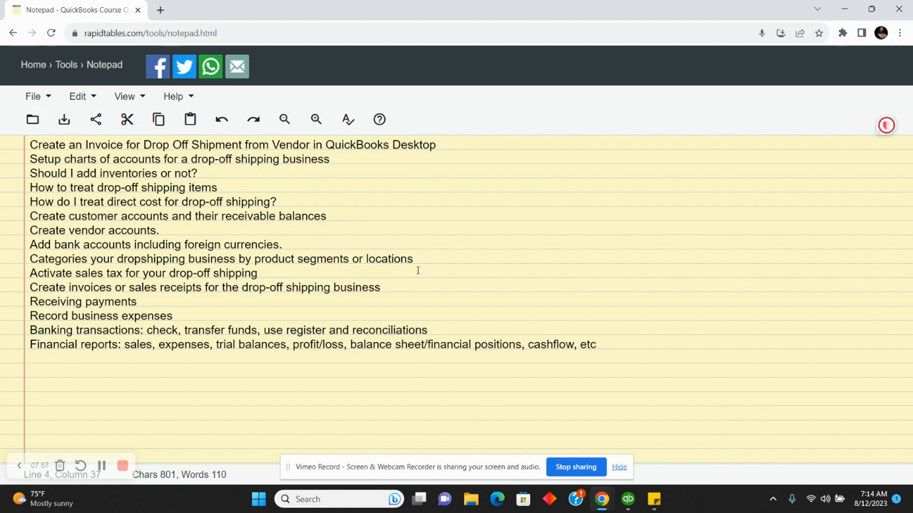
click(628, 499)
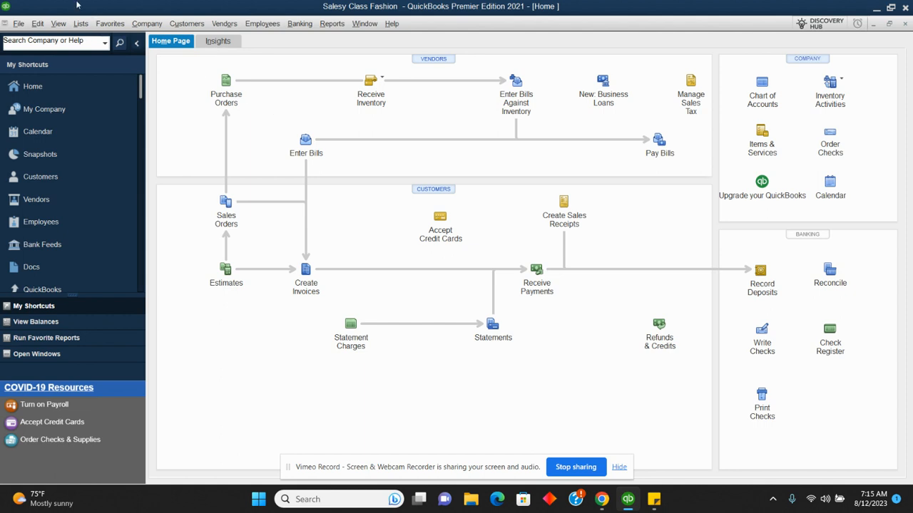
Turn on class tracking for transactions in the Accounting company preferences and save the preferences.
click(37, 24)
click(57, 187)
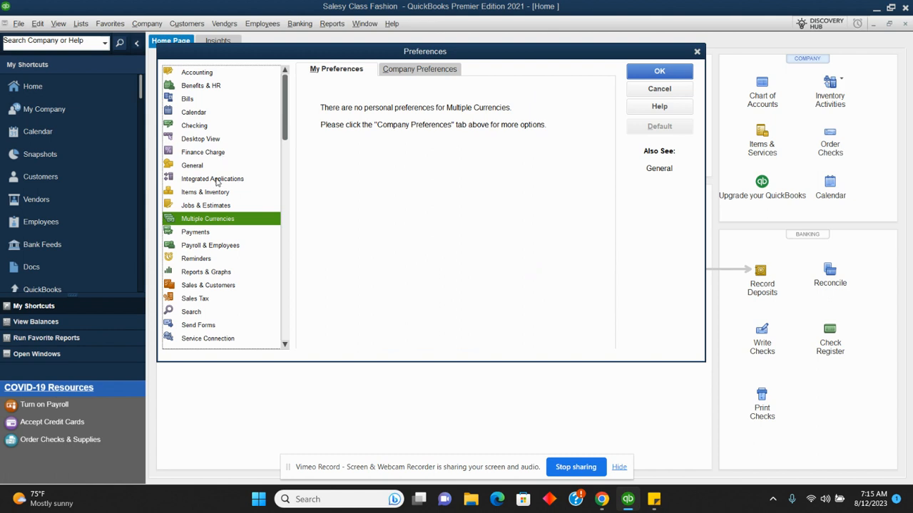
click(188, 75)
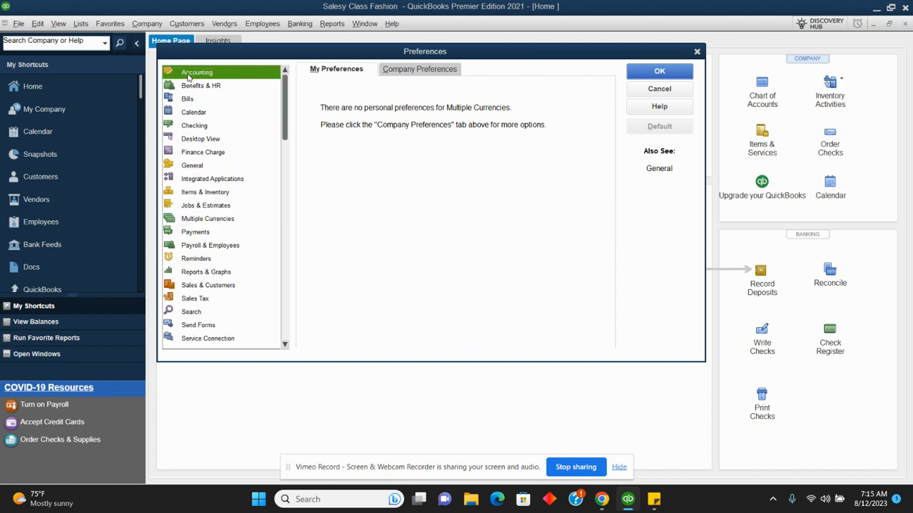
click(427, 74)
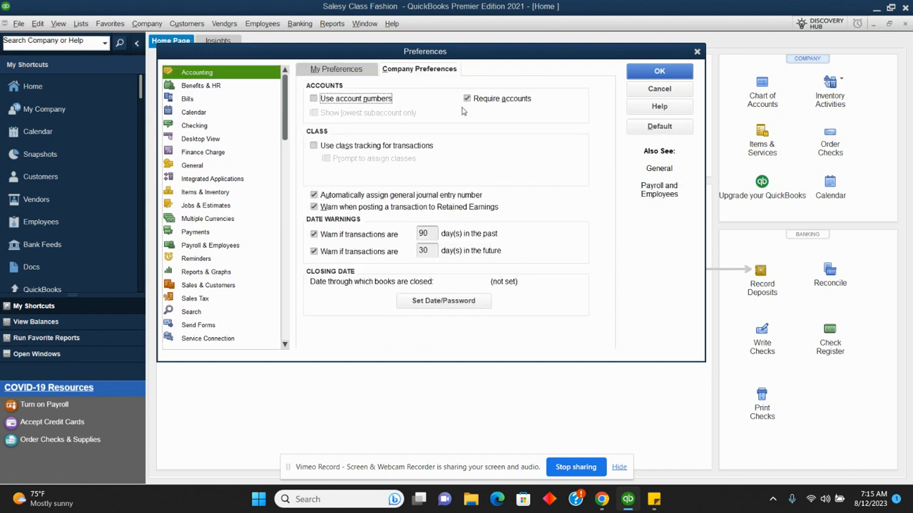
click(318, 146)
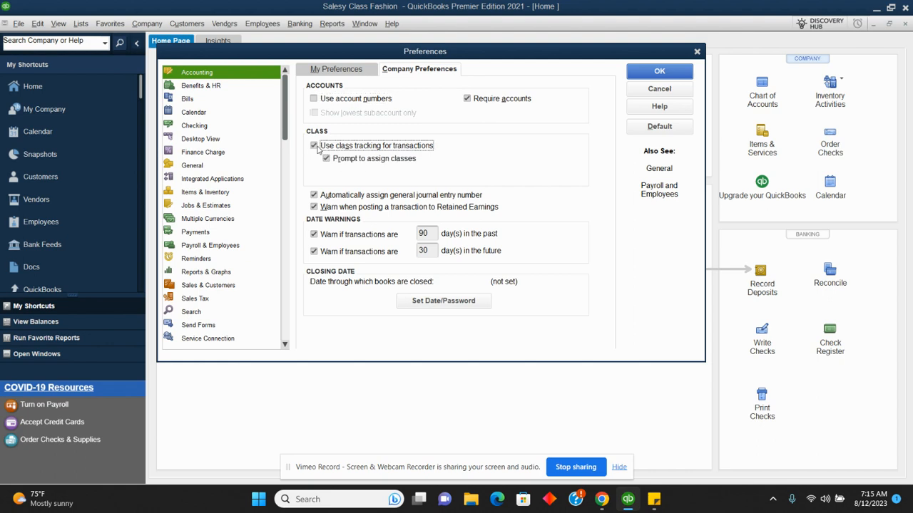
click(653, 76)
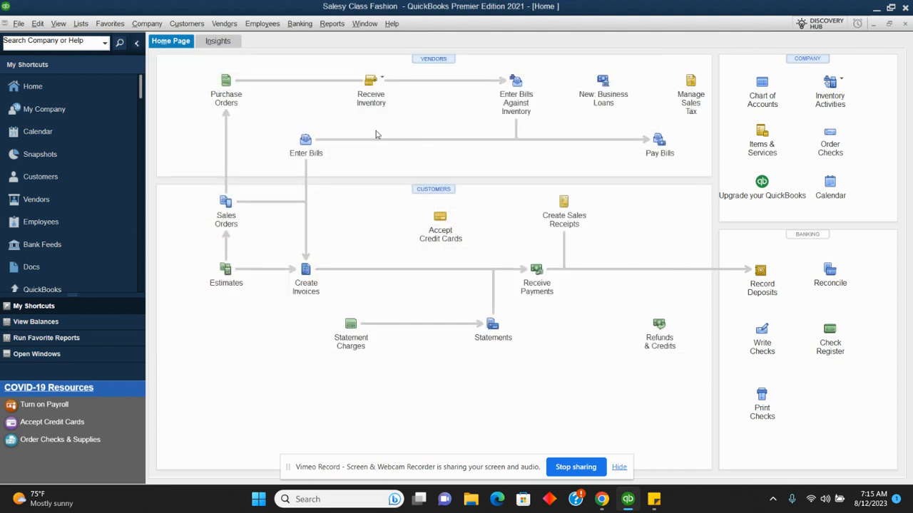
Open the Class List and add a new class named US.
click(89, 26)
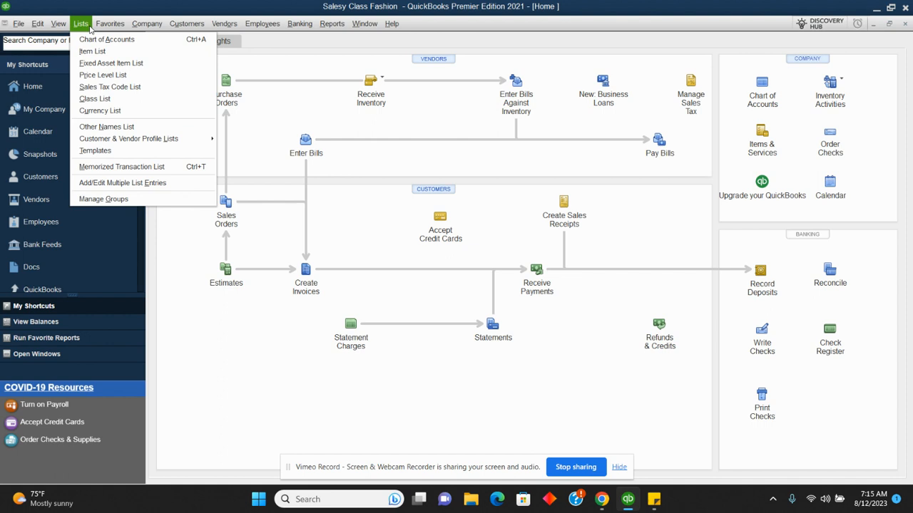
click(95, 99)
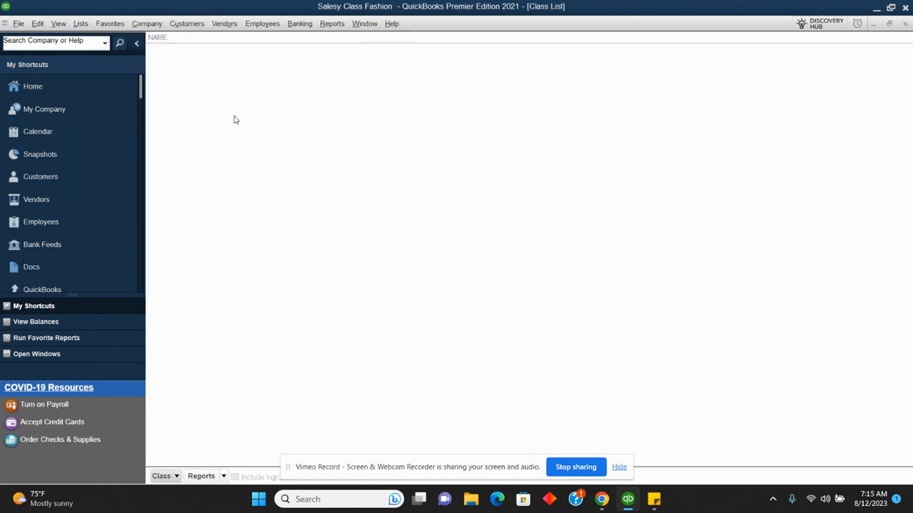
click(176, 476)
click(175, 321)
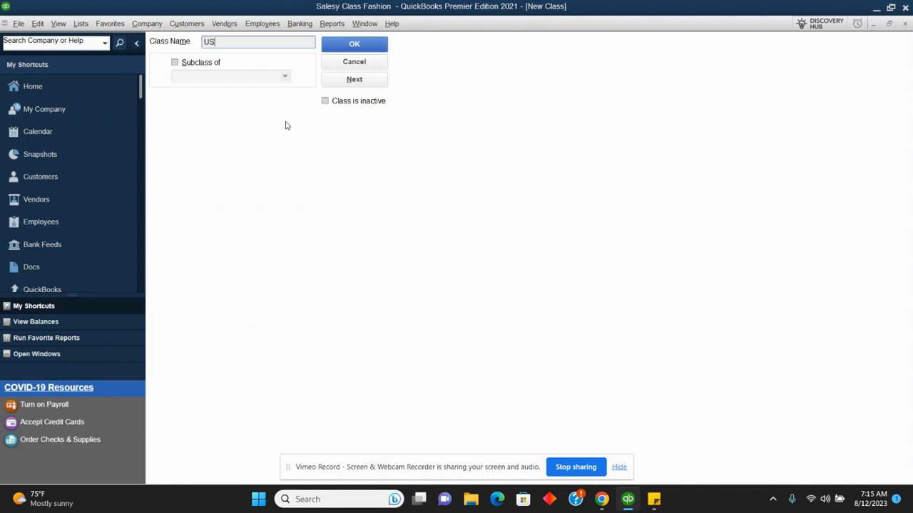
click(354, 45)
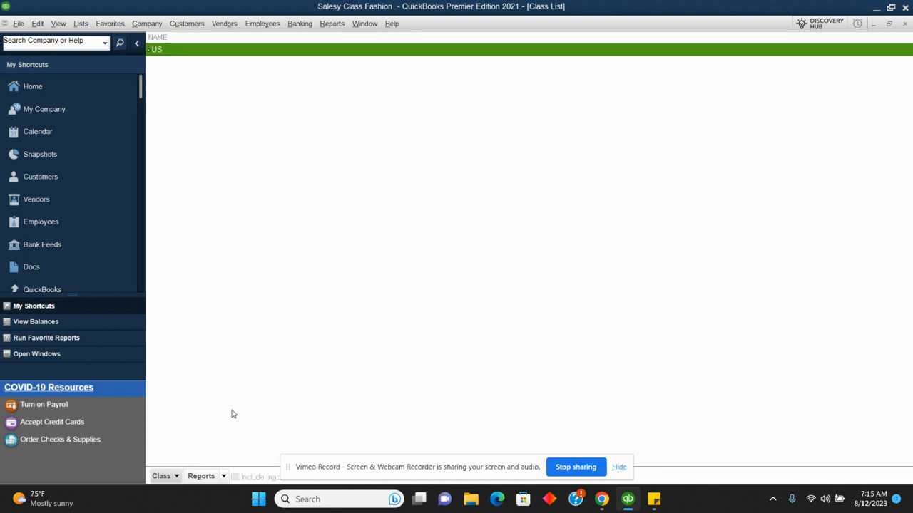
Add a second class named Africa to the Class List.
click(177, 475)
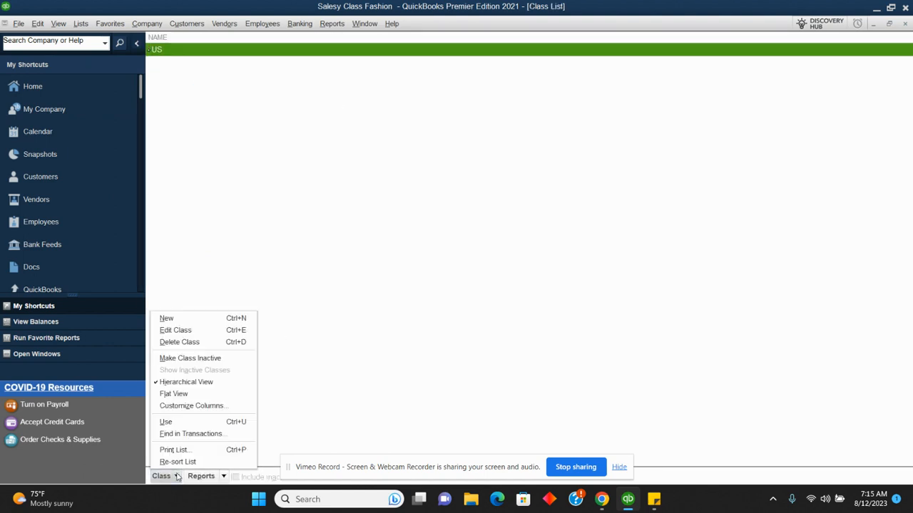
click(186, 323)
text(Africa)
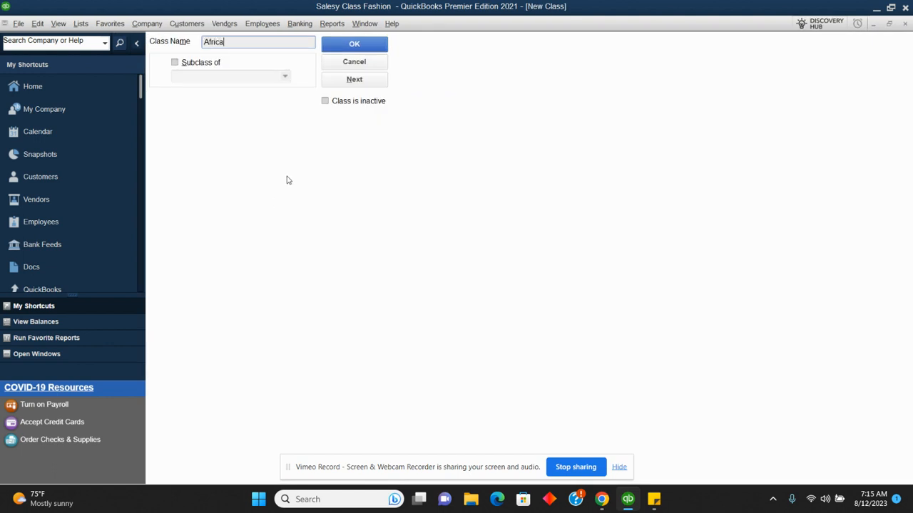
click(354, 45)
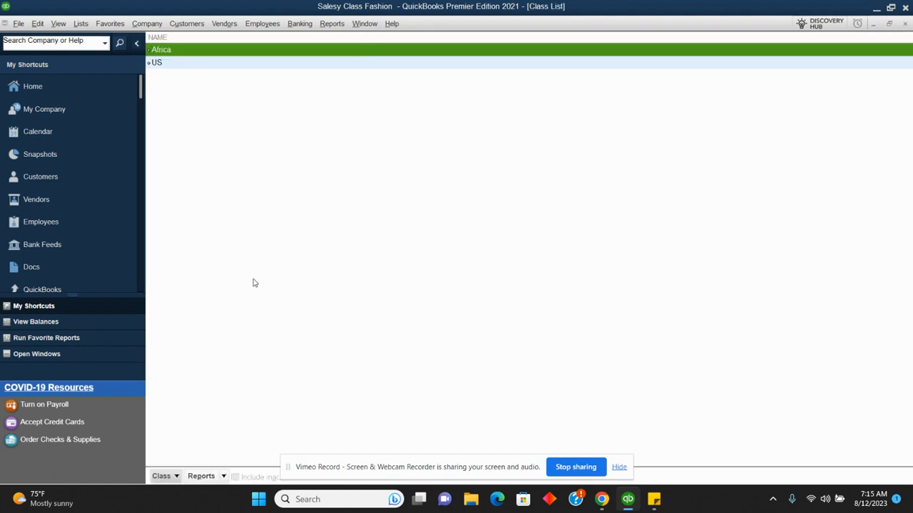
Add a third class named Europe and close the Class List.
click(169, 482)
click(189, 324)
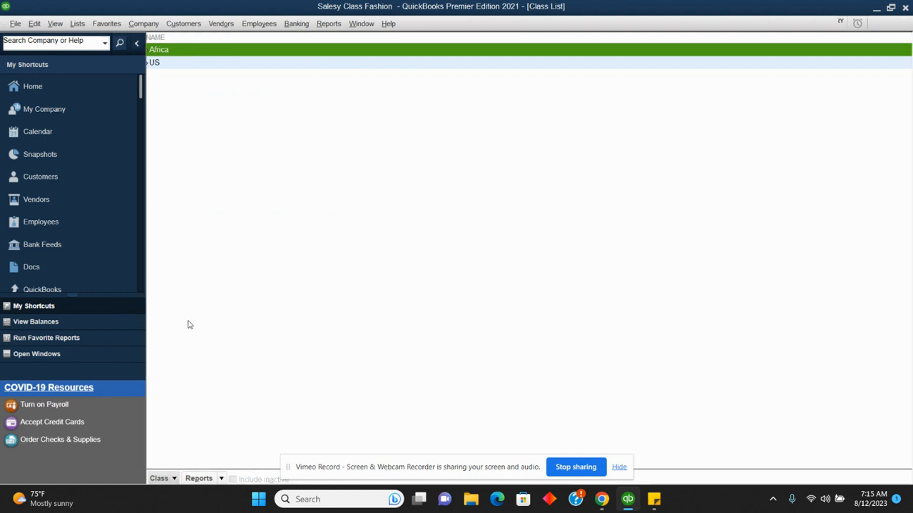
text(Euro)
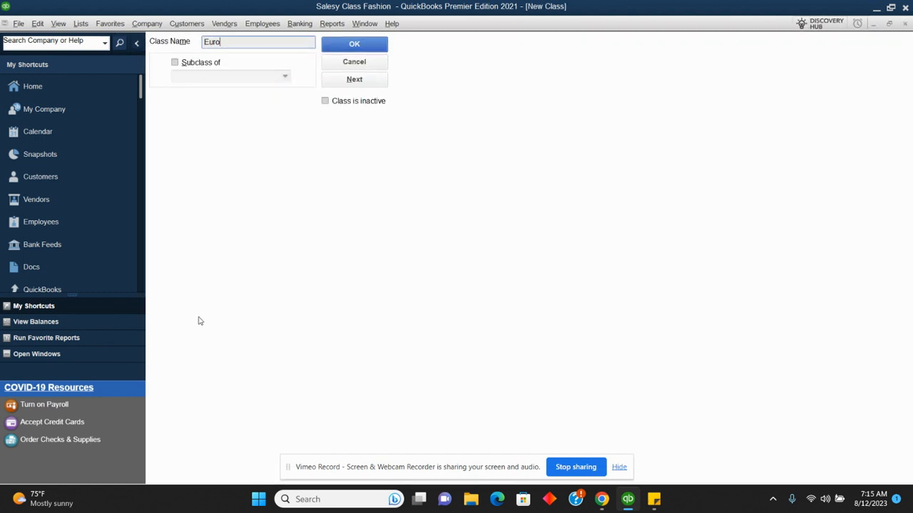
text(pe)
click(344, 45)
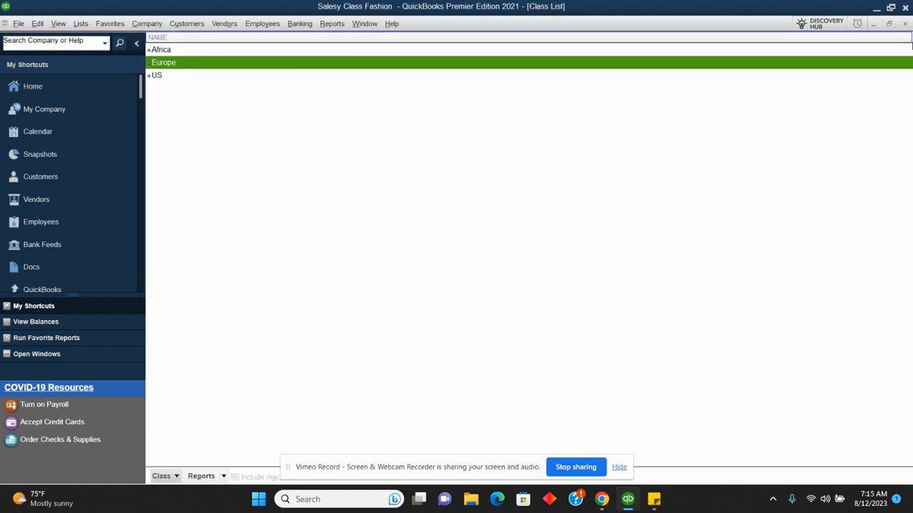
click(904, 24)
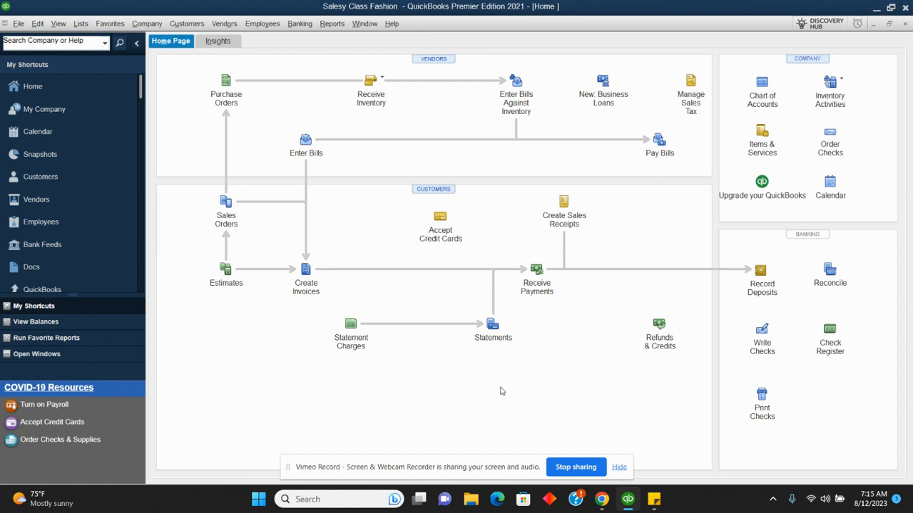
Check the outline in the browser Notepad for the topic after business segments, and switch back to QuickBooks.
mouse_move(611, 501)
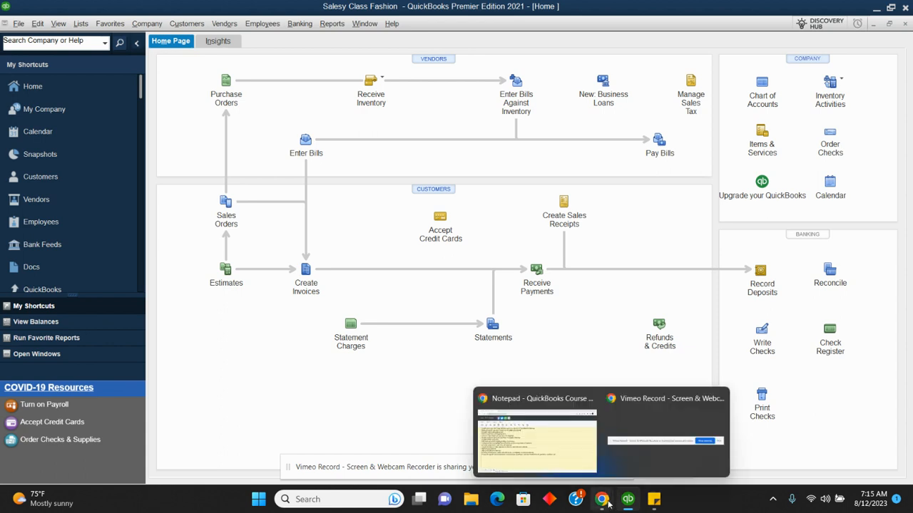
click(530, 452)
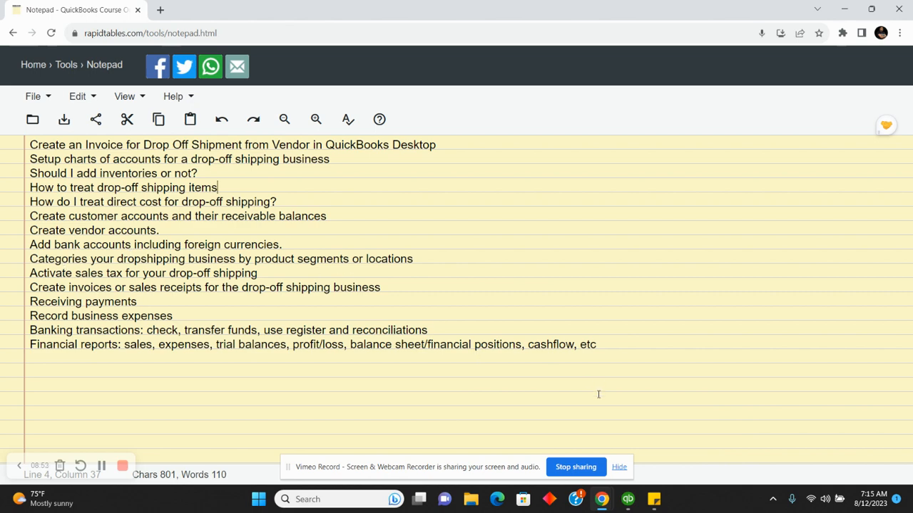
mouse_move(627, 499)
click(623, 443)
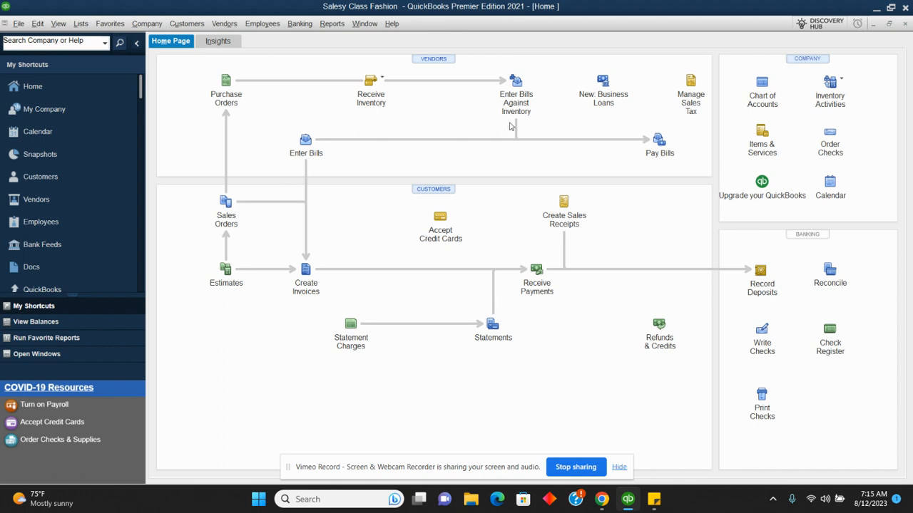
From the sales tax preferences, start a sales tax item named Sales Tax with a tax rate of 12.5%.
click(692, 87)
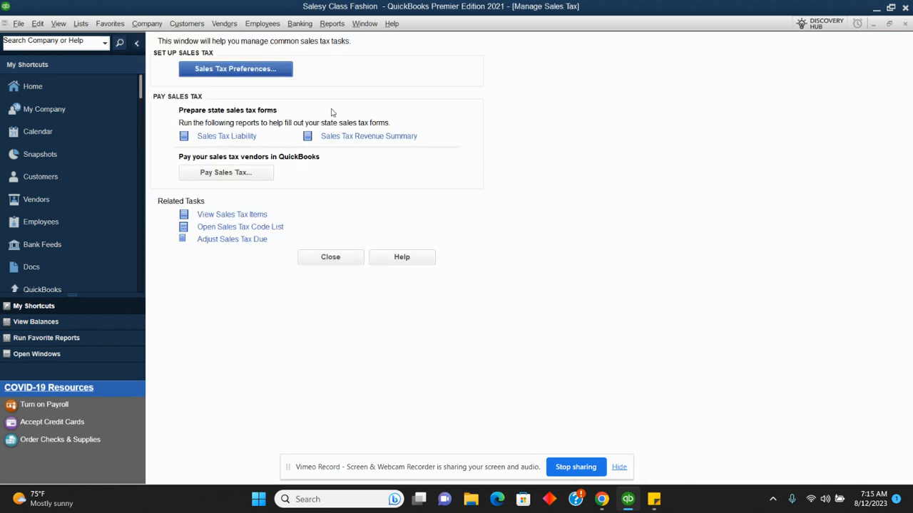
click(223, 70)
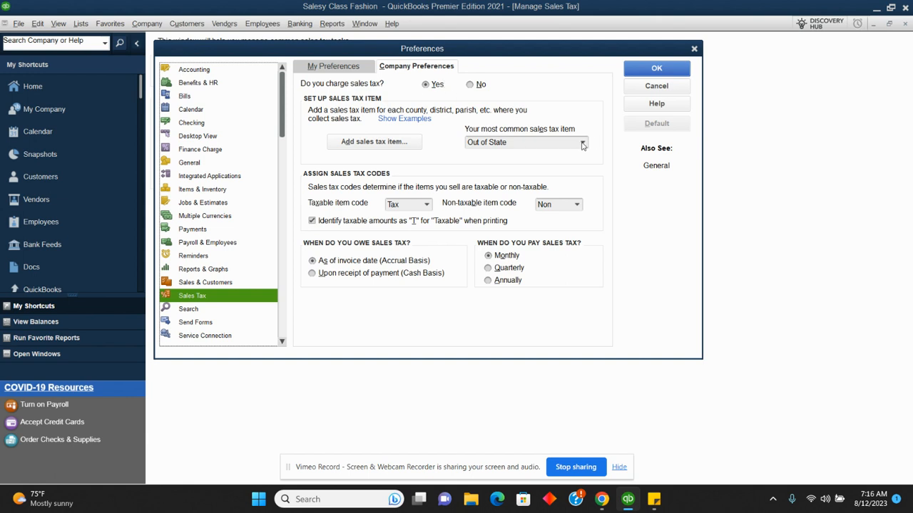
click(371, 142)
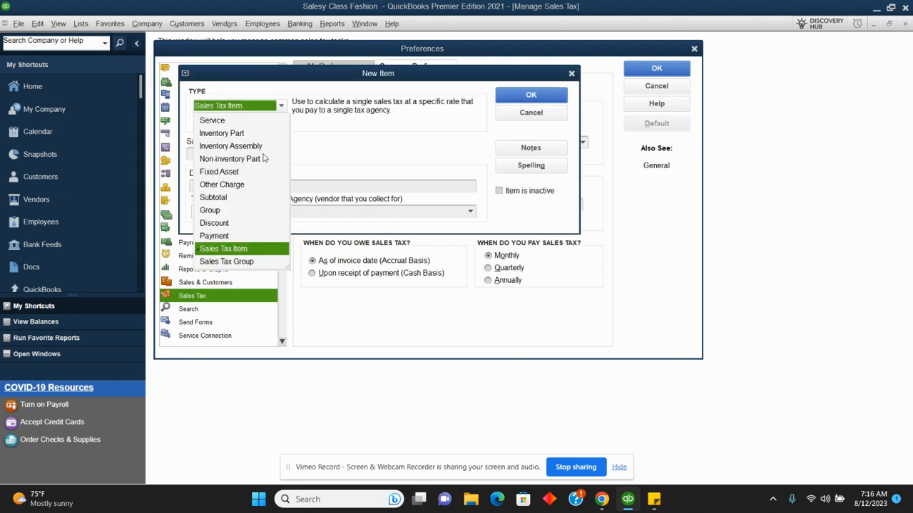
click(245, 249)
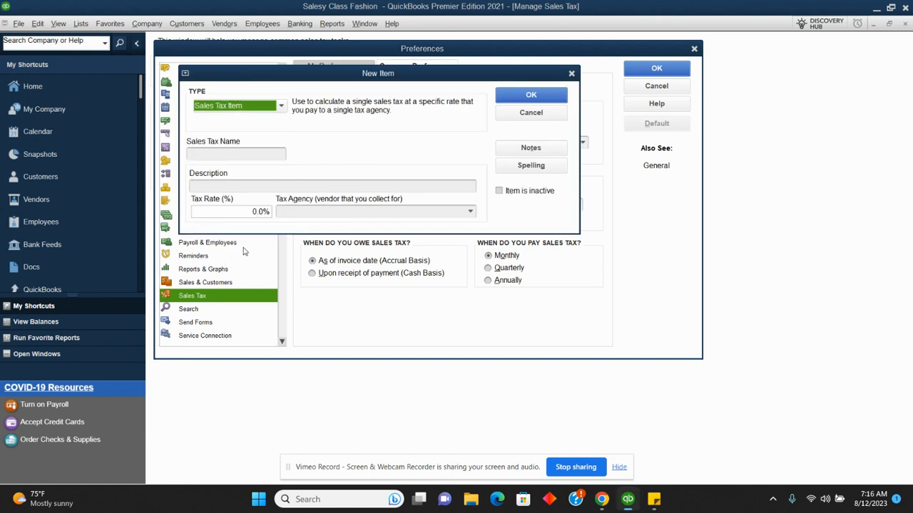
click(218, 154)
text(Sales Ta)
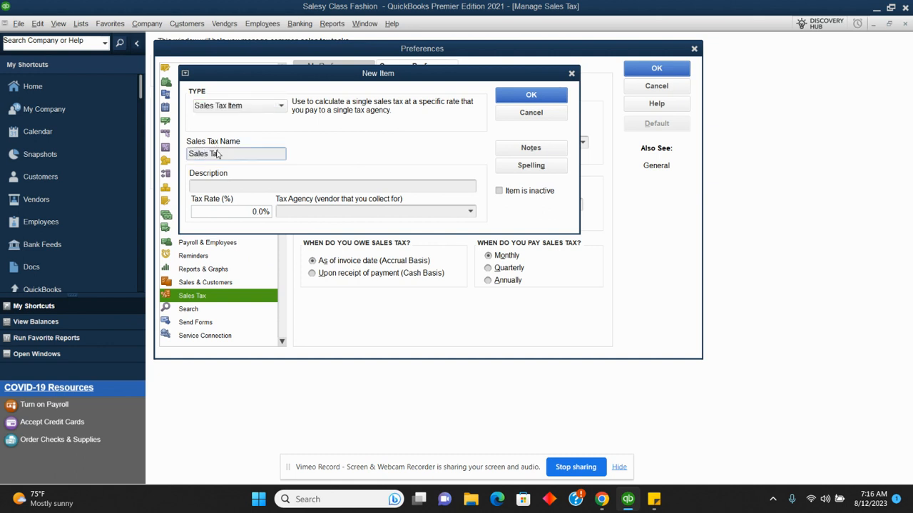
text(x)
click(251, 212)
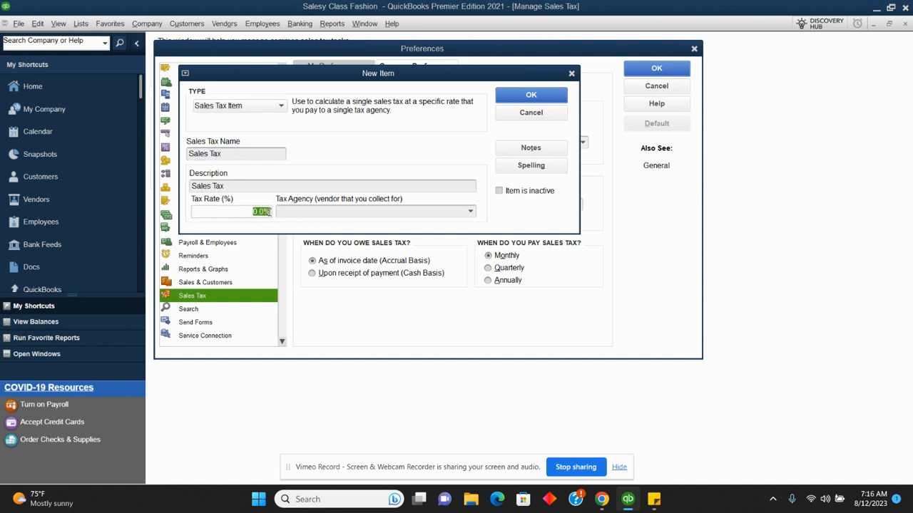
text(12.5)
Create a new vendor named IRS as the item's tax agency, assign it a vendor type, and save it.
click(468, 214)
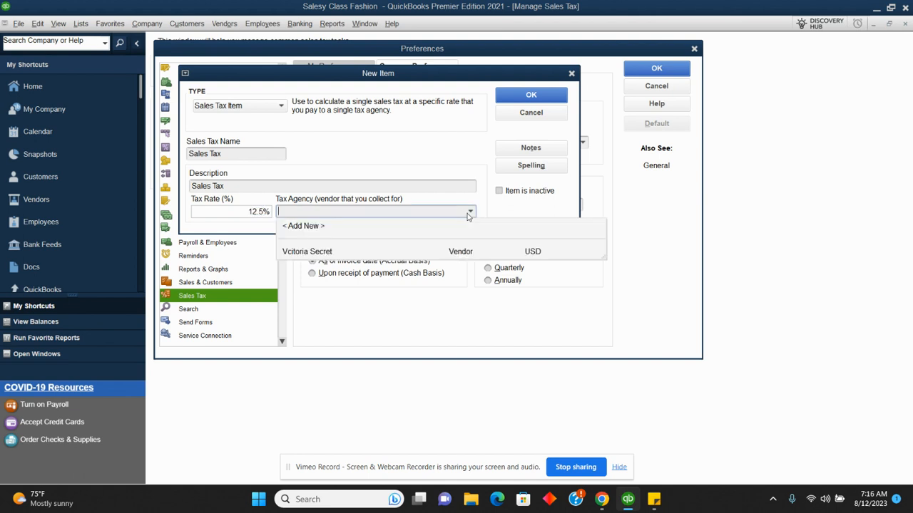
click(354, 226)
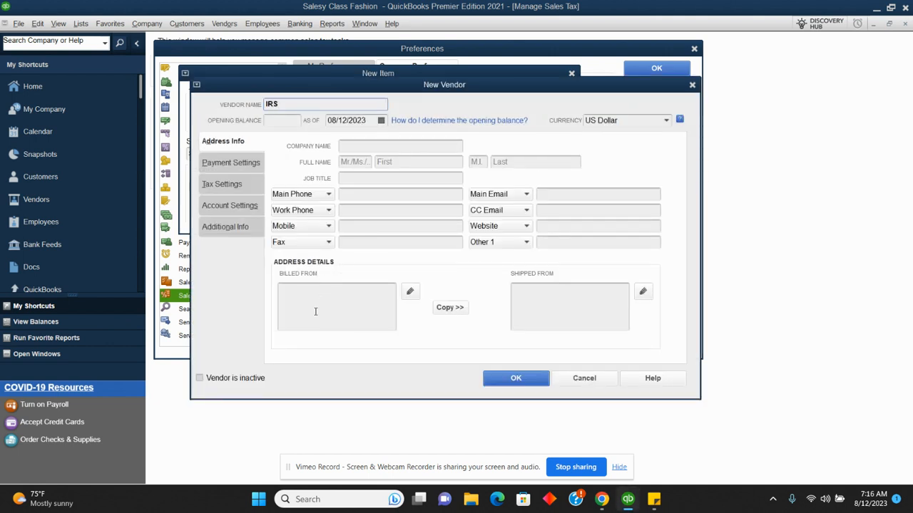
click(239, 228)
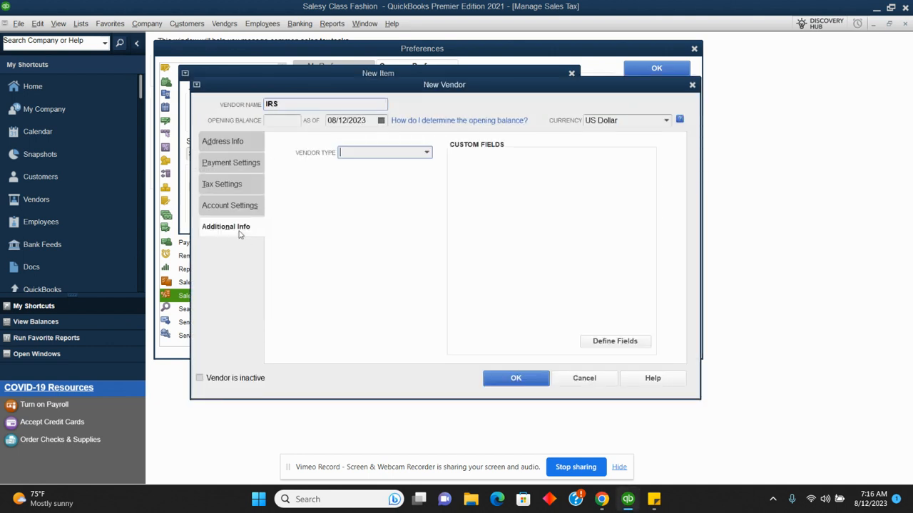
click(427, 154)
click(369, 243)
click(516, 377)
Save the sales tax item and the preferences, and close the Manage Sales Tax window.
click(538, 96)
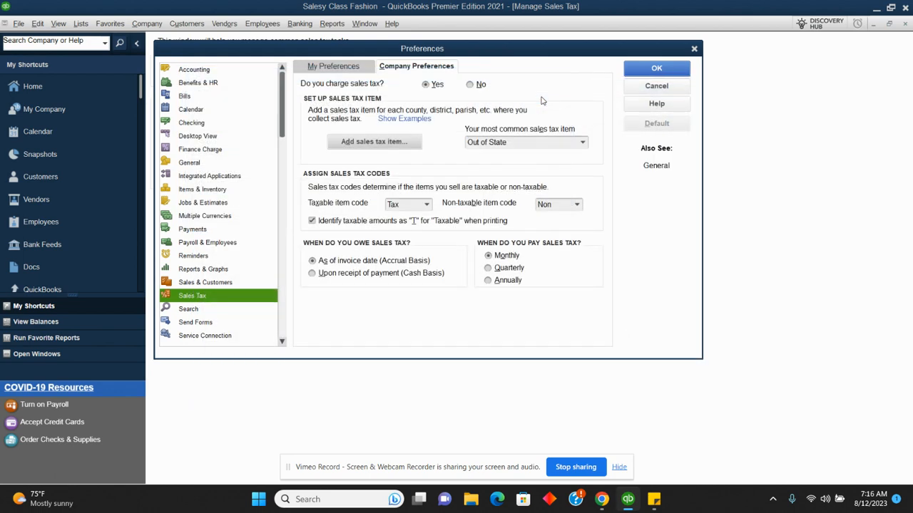
click(657, 69)
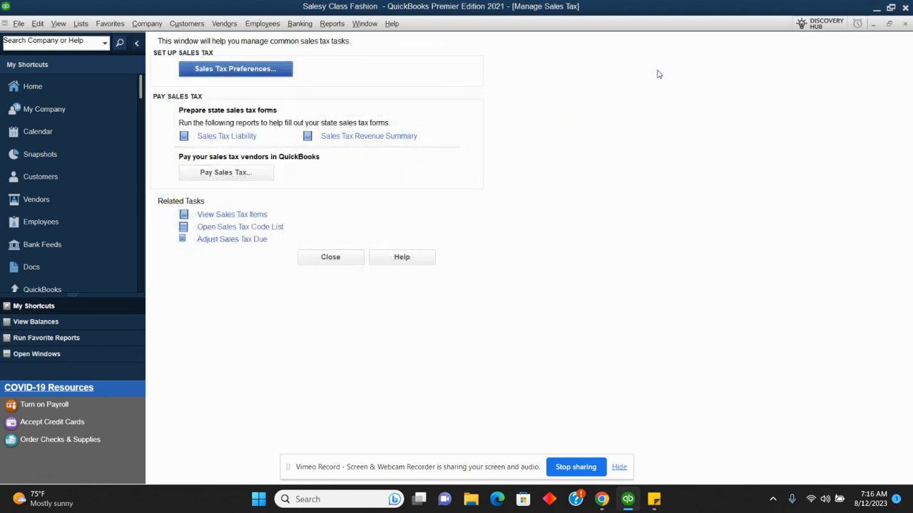
click(327, 257)
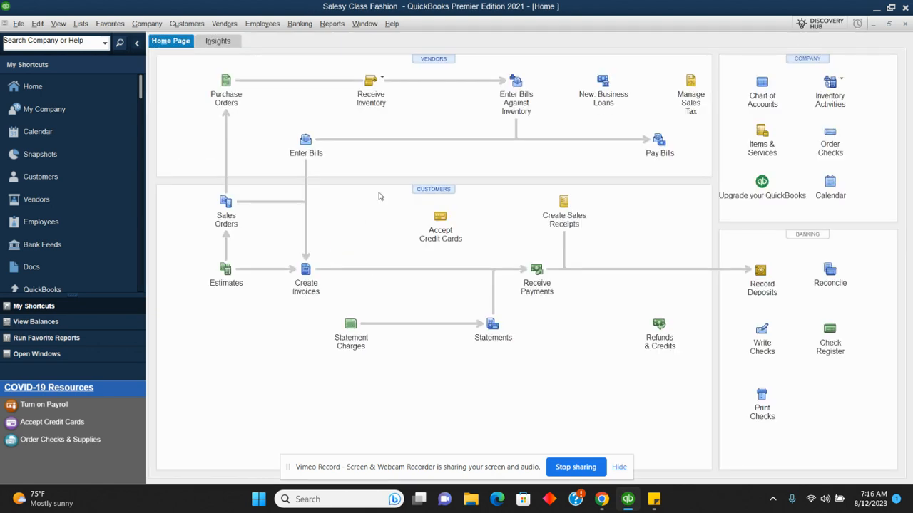
Review the outline topics following sales tax in the browser Notepad, and return to QuickBooks.
mouse_move(601, 499)
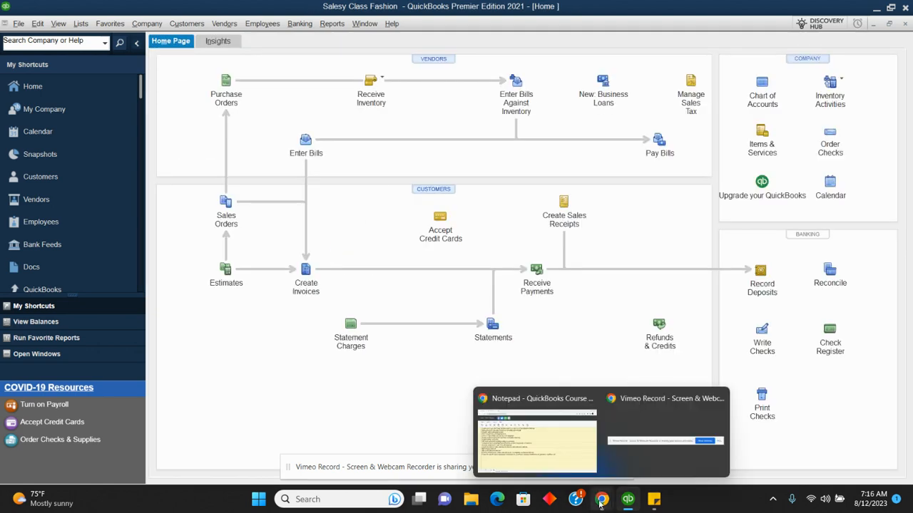
click(524, 456)
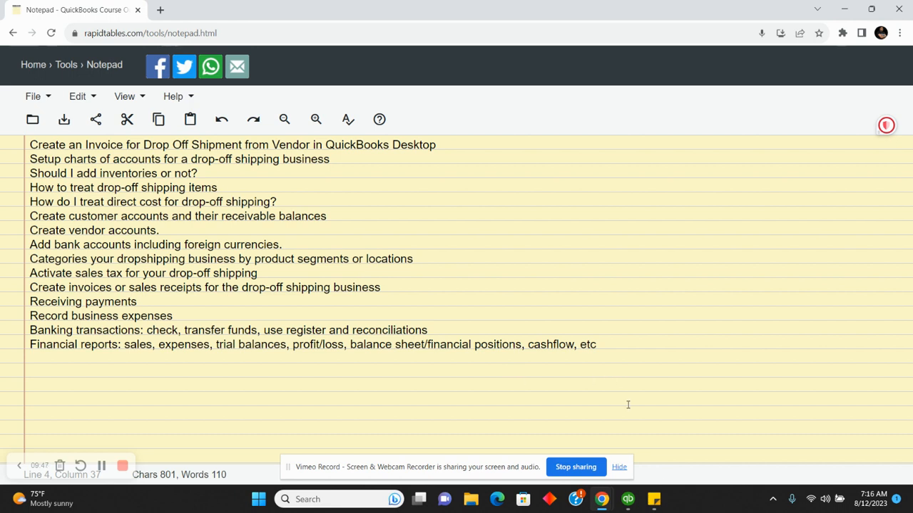
click(627, 499)
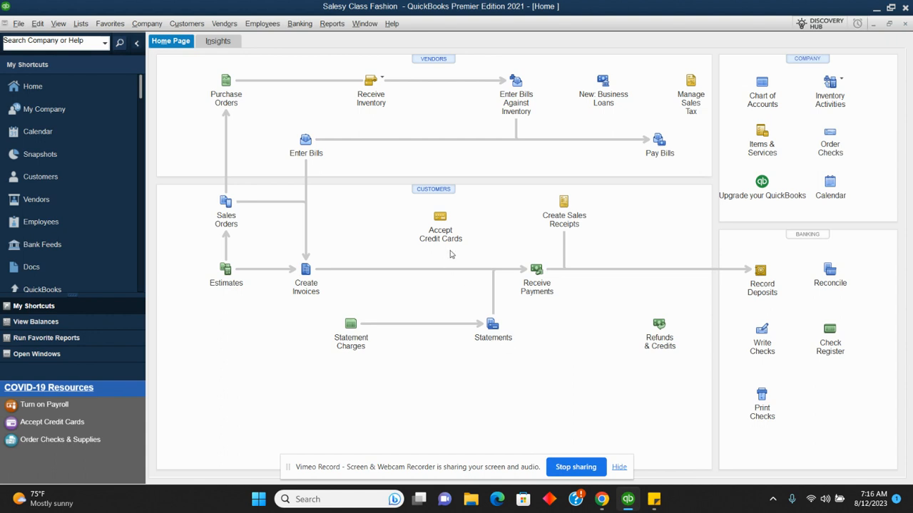
Start a new invoice and select the existing customer to bill.
click(305, 272)
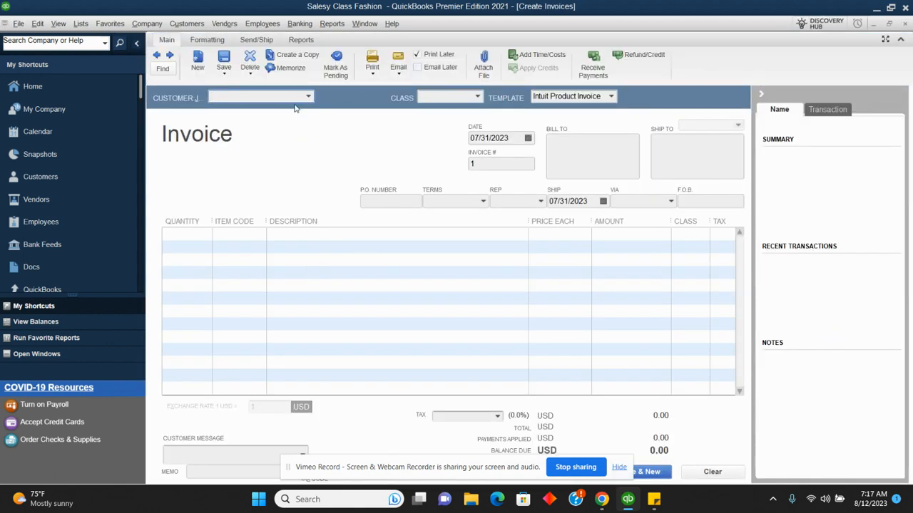
click(308, 97)
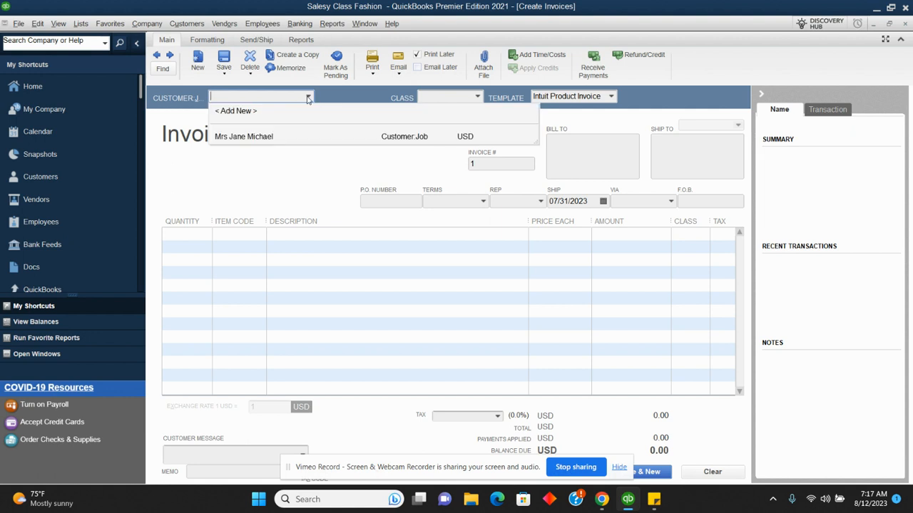
click(258, 138)
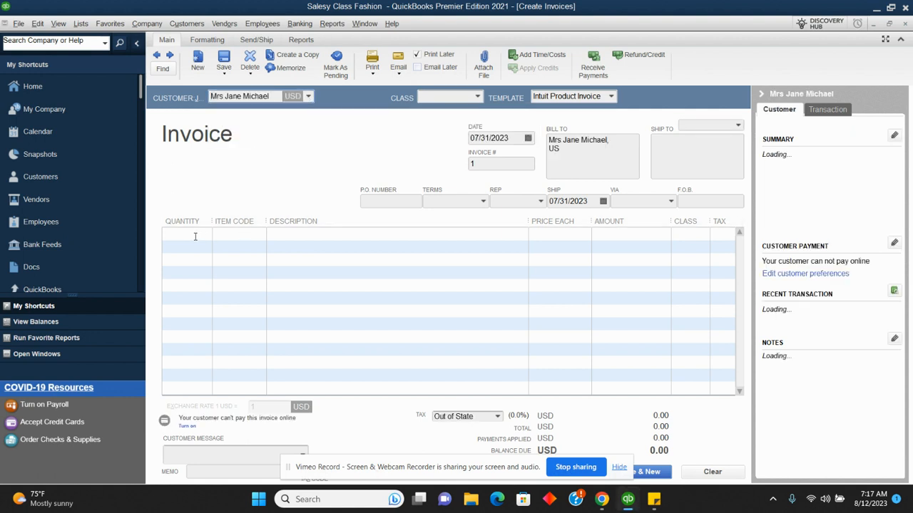
Add the items Female Designer Top and Female Jean Trouser as the invoice's first two lines.
click(228, 234)
click(259, 233)
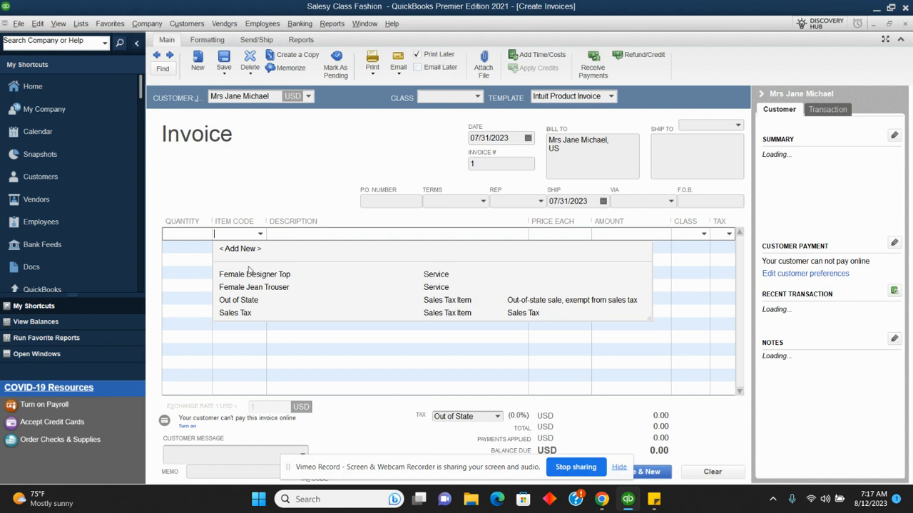
click(247, 274)
click(259, 251)
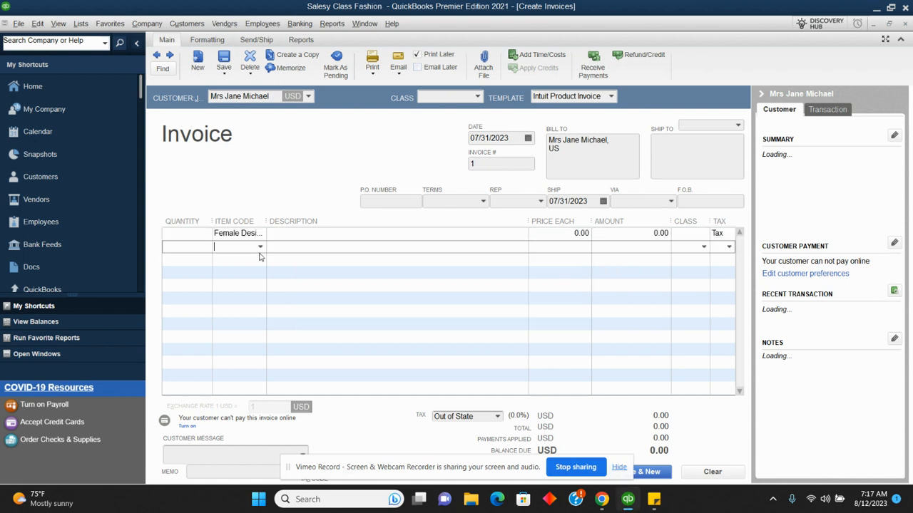
click(261, 248)
click(255, 300)
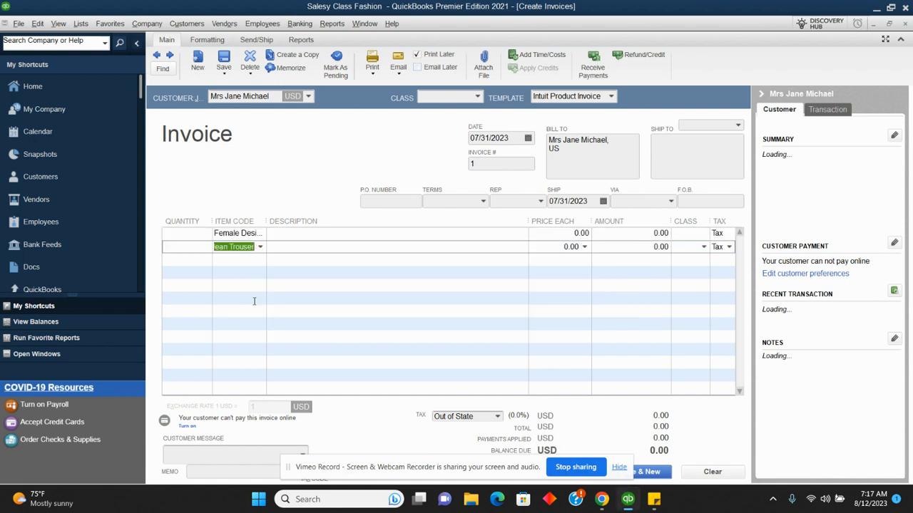
Set the quantities to 120 for the Female Designer Top and 100 for the Female Jean Trouser.
click(183, 245)
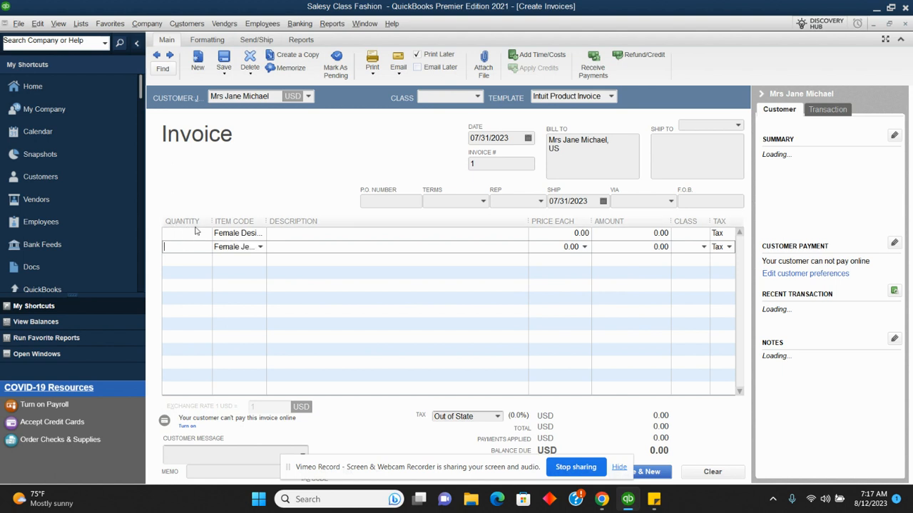
click(190, 234)
text(1)
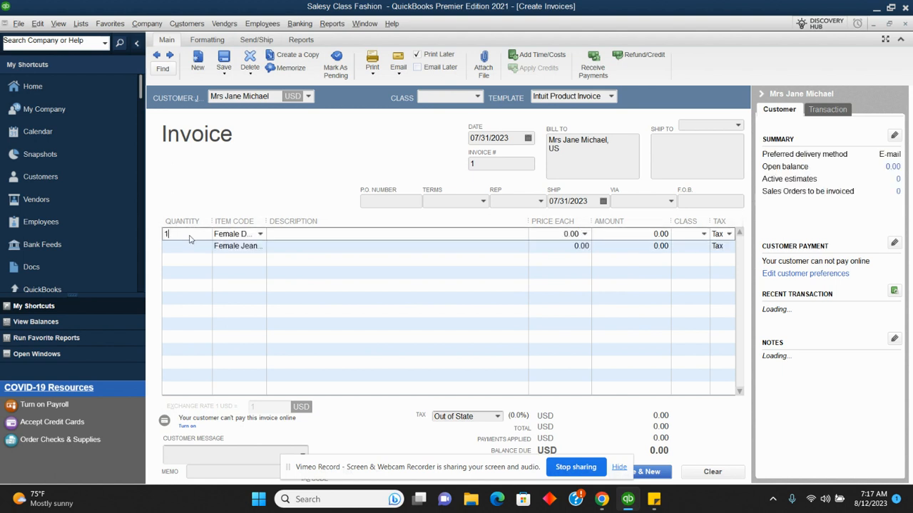
text(20)
click(187, 251)
text(100)
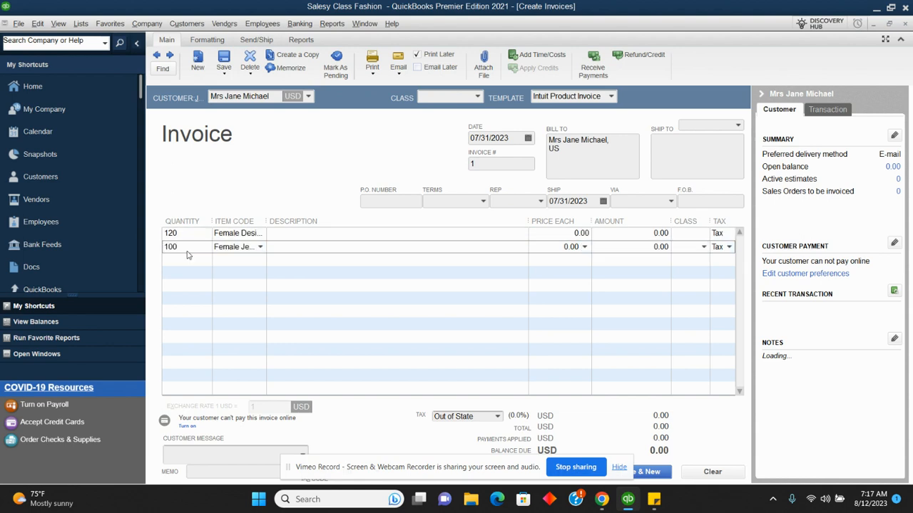
Set the unit prices to 59.80 for the designer top and 120.50 for the jean trouser, dismissing the price levels notice.
click(601, 233)
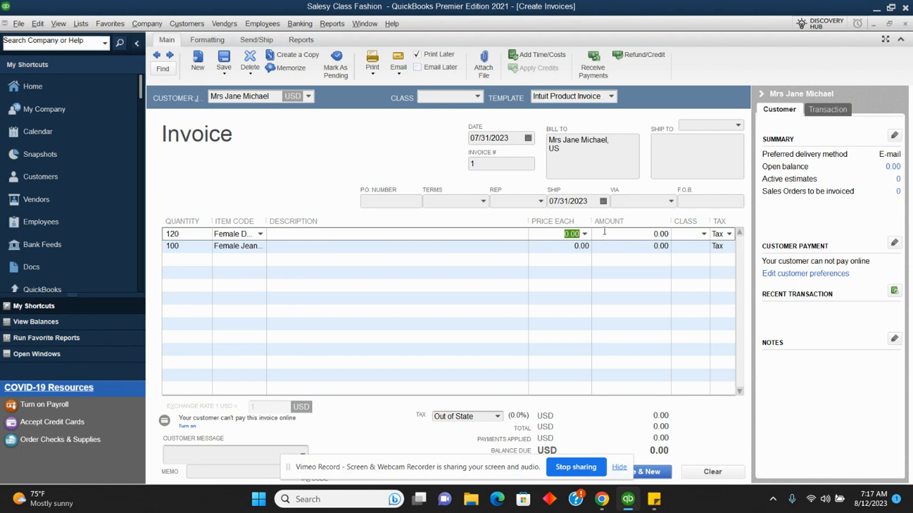
text(59.80)
click(561, 247)
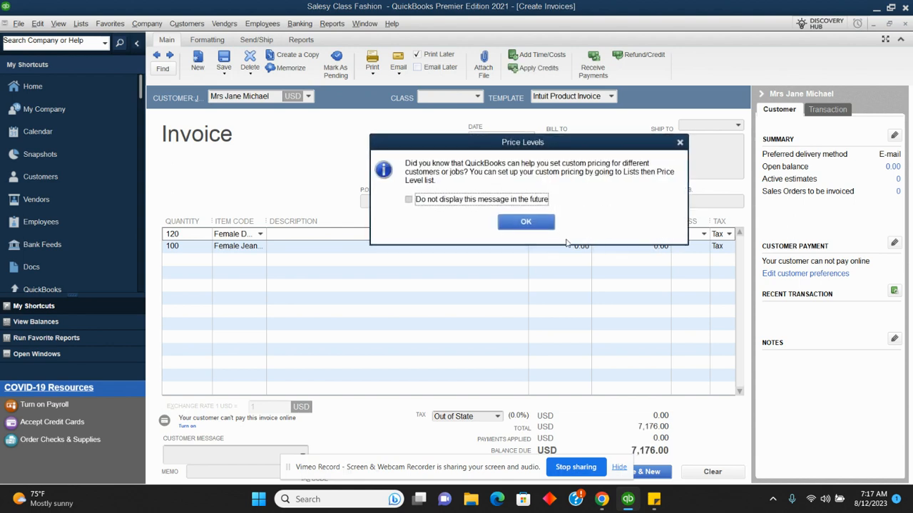
click(549, 225)
text(1)
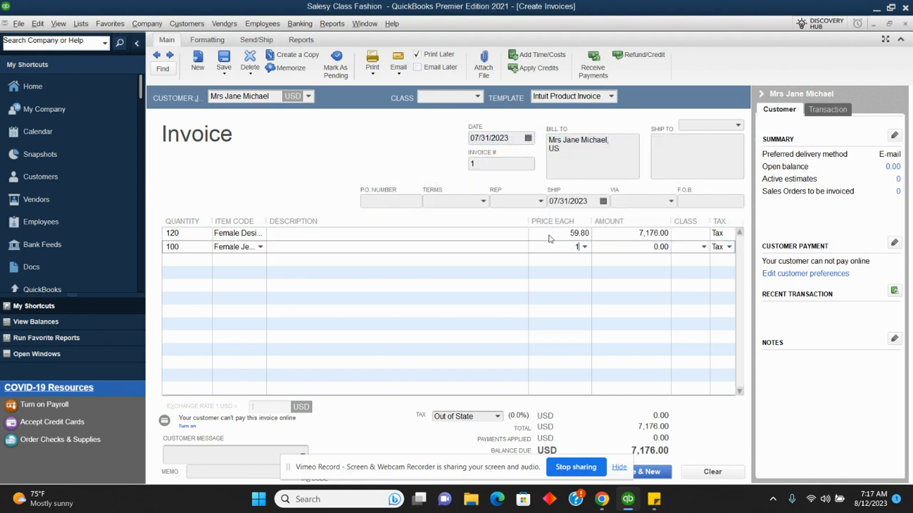
text(20.50)
click(613, 248)
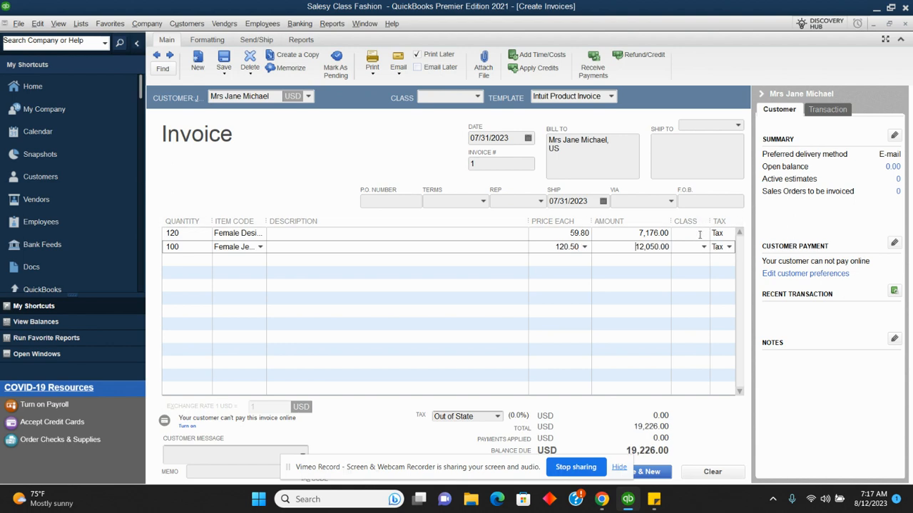
Assign the class US to both invoice lines, and save the invoice.
click(692, 234)
click(704, 234)
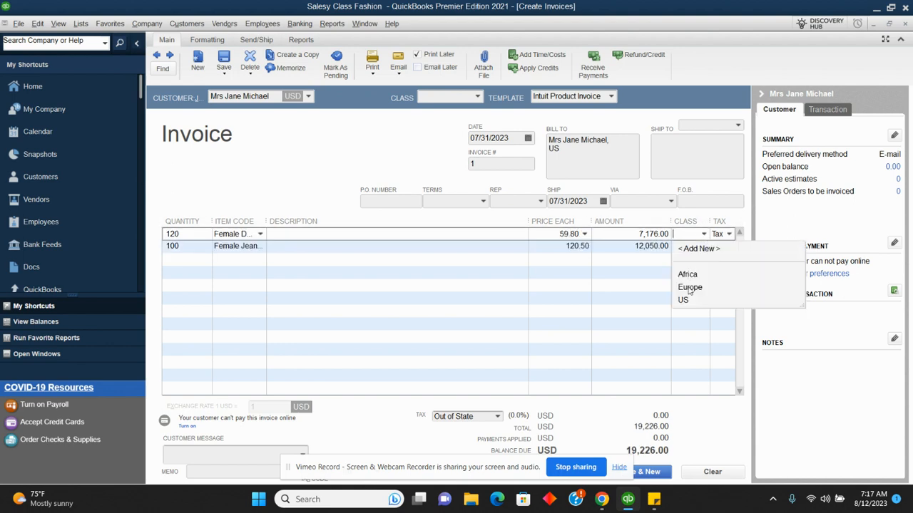
click(689, 287)
click(704, 234)
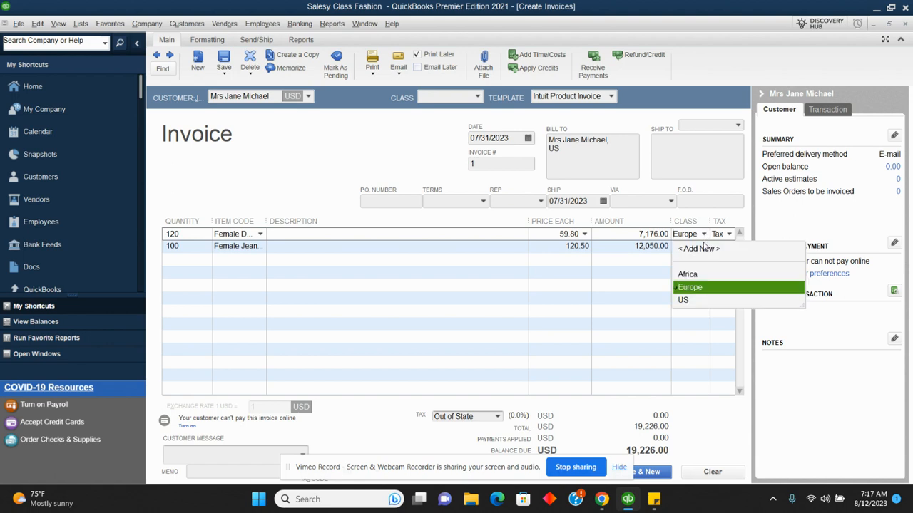
click(695, 300)
click(702, 248)
click(702, 248)
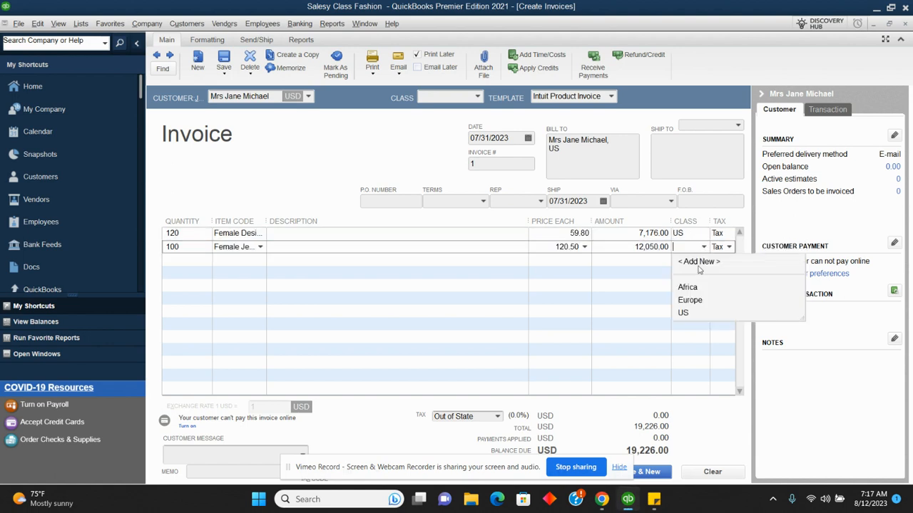
click(688, 315)
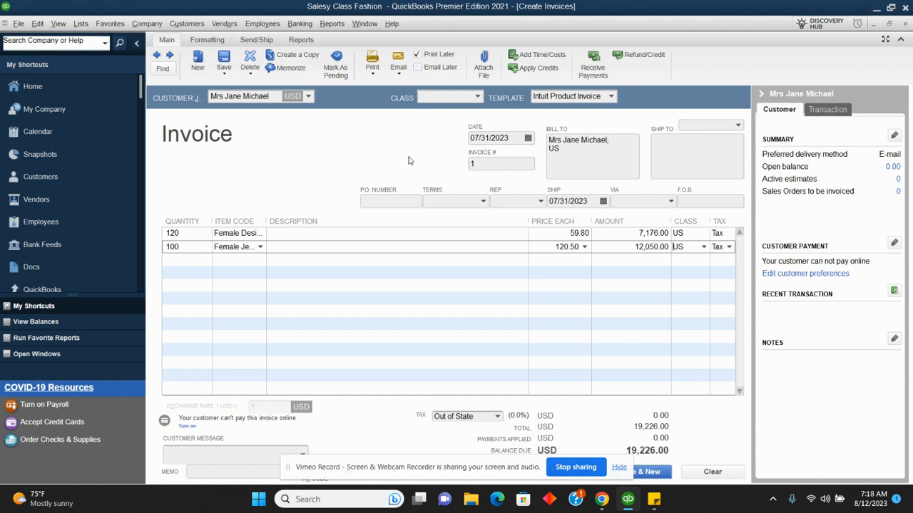
click(201, 259)
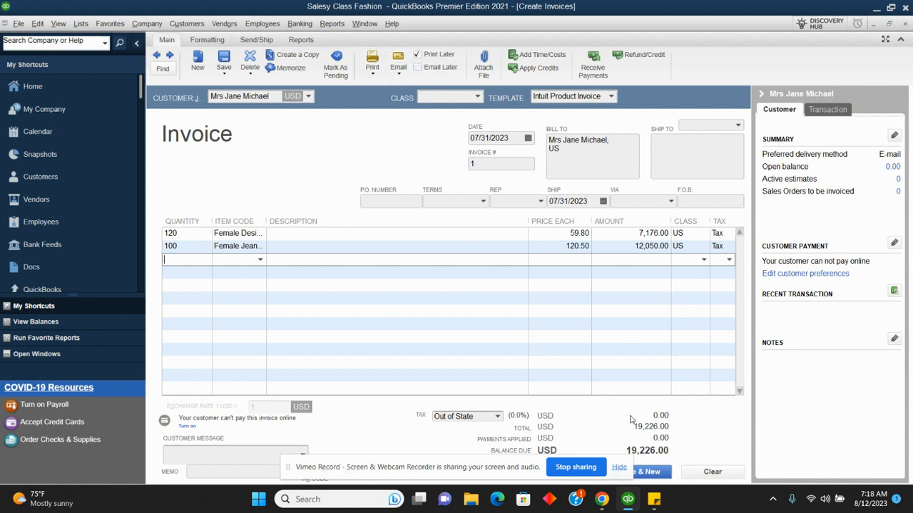
click(650, 474)
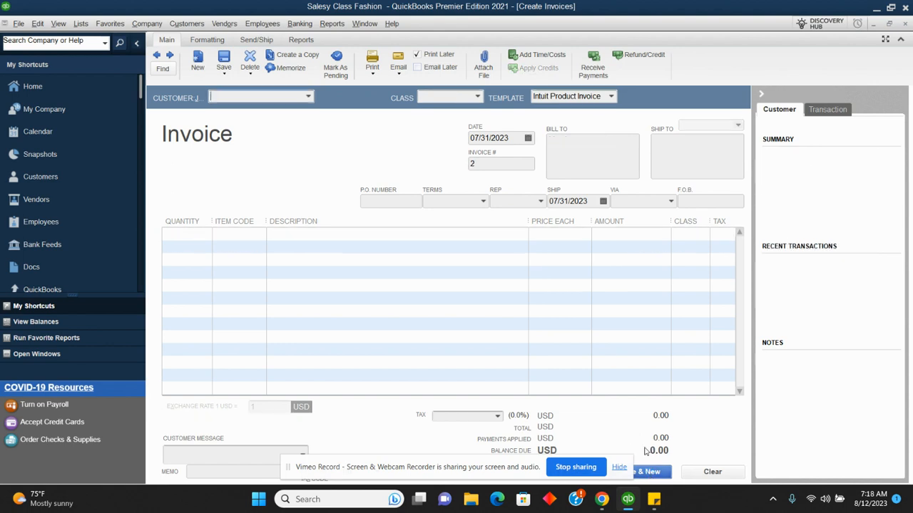
Run the standard Profit & Loss report for all dates and review it.
click(335, 25)
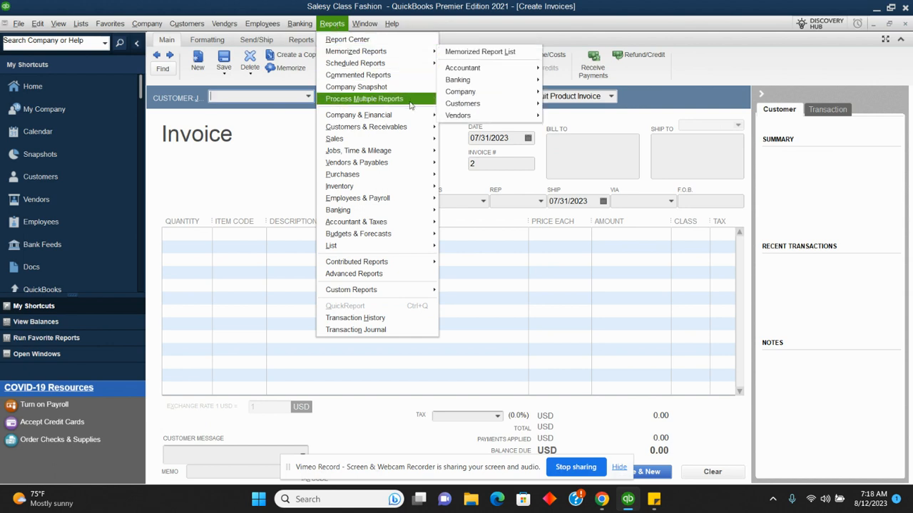
mouse_move(408, 116)
click(454, 117)
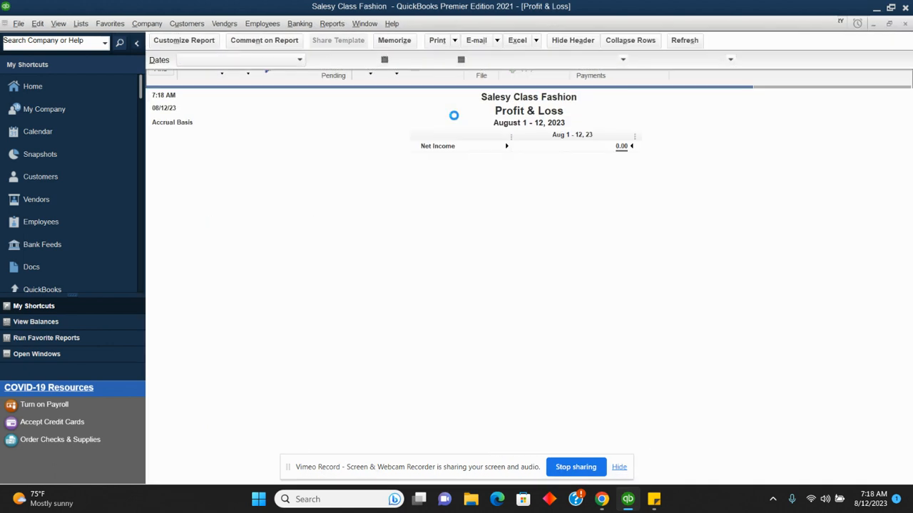
click(300, 61)
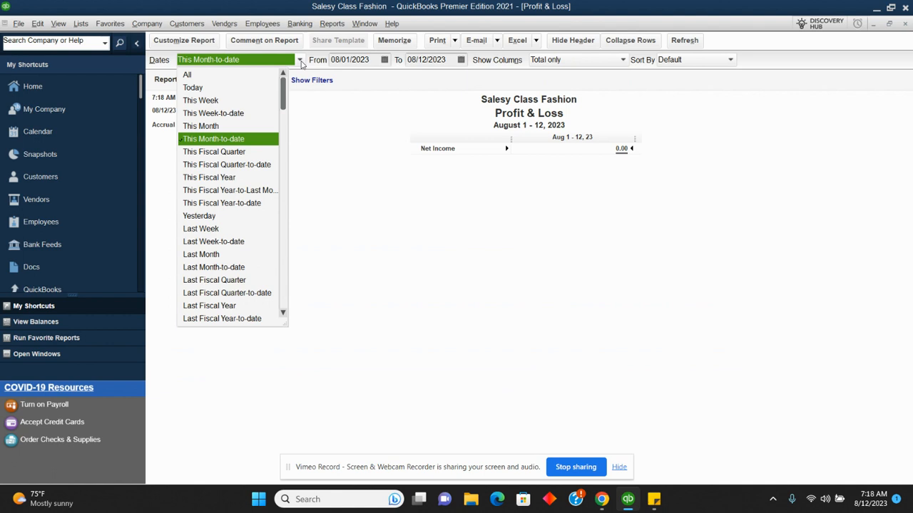
click(254, 76)
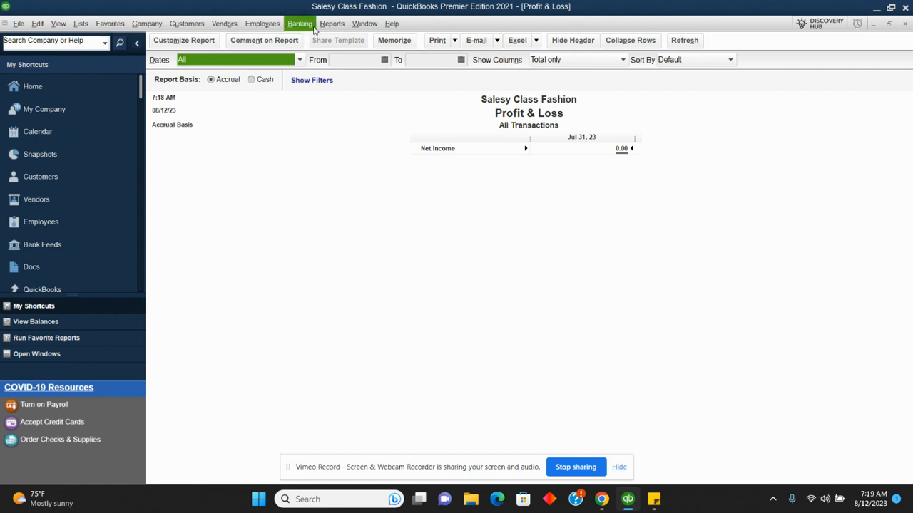
Start a general journal entry with the Trade Payable to Vendors account on its first line.
click(148, 24)
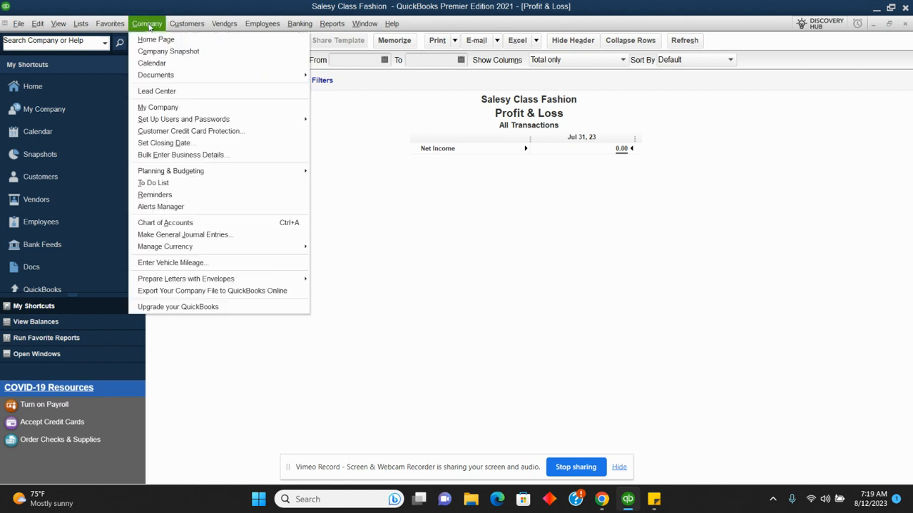
click(180, 235)
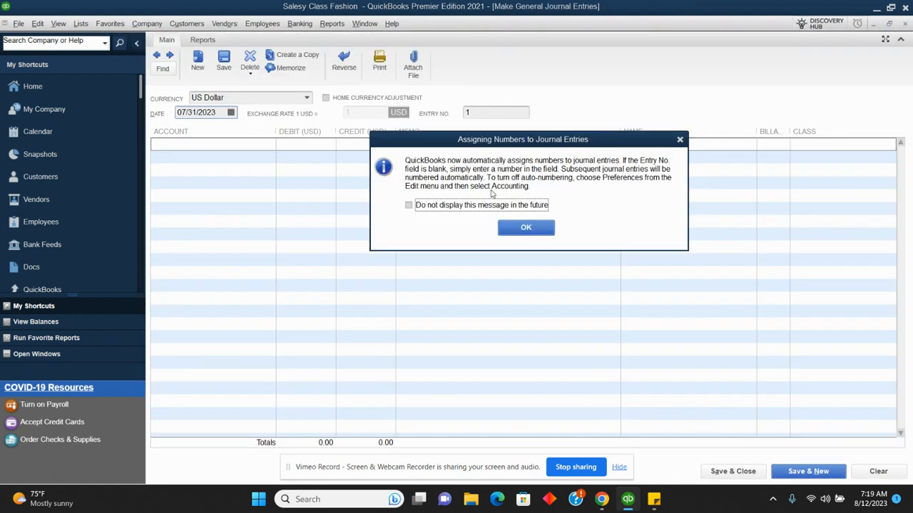
click(526, 227)
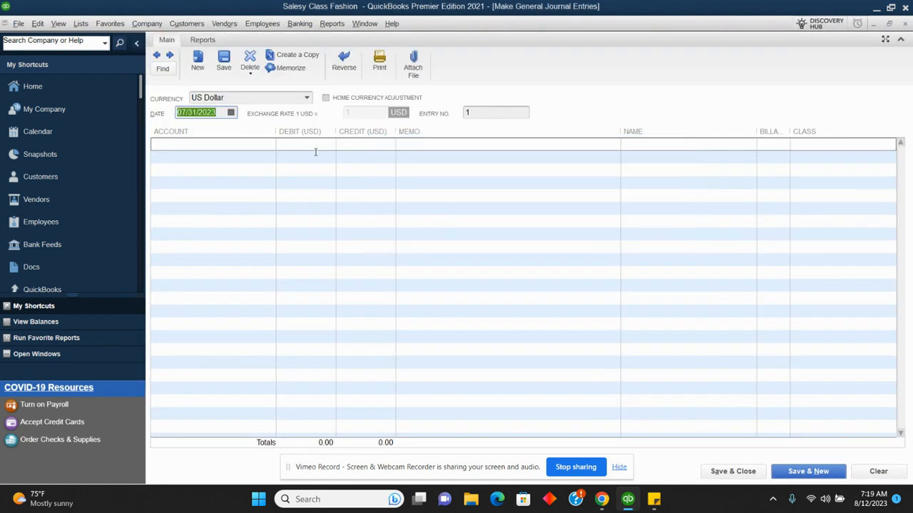
click(257, 146)
text(v)
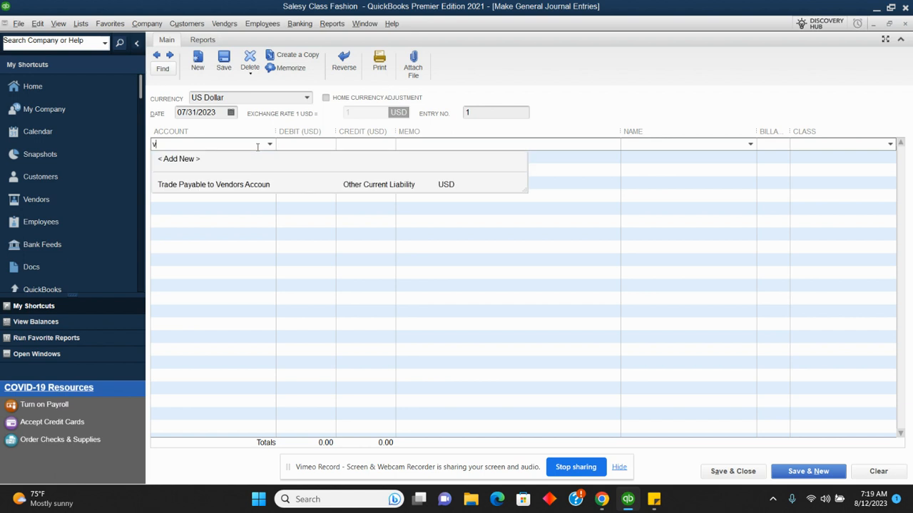
click(255, 184)
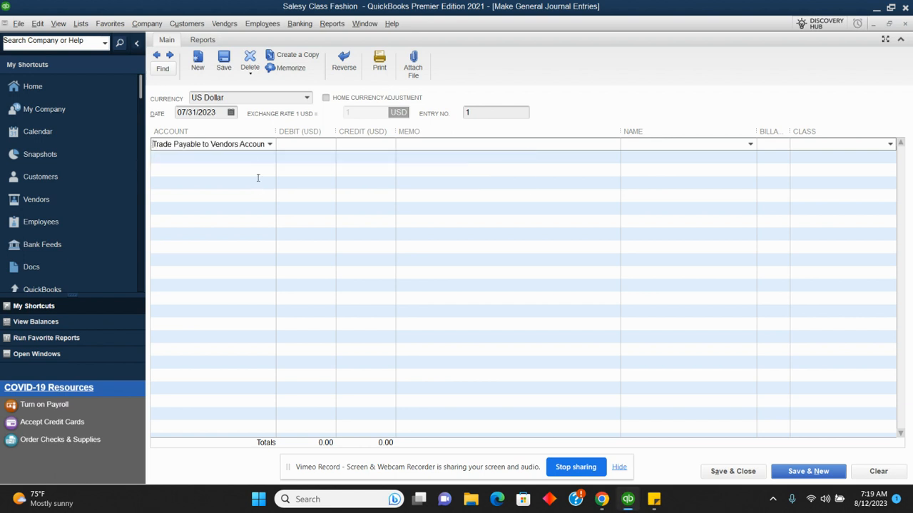
Run the standard Balance Sheet report and examine its receivable and liability accounts.
click(332, 23)
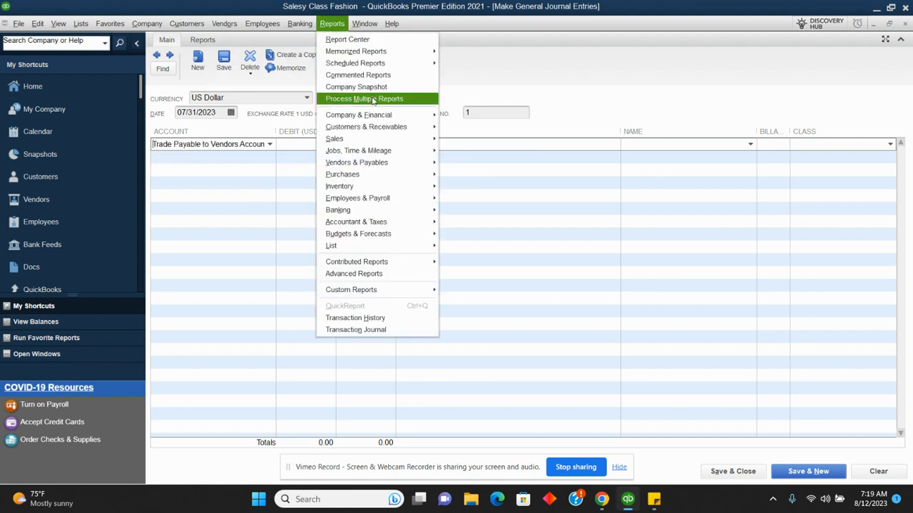
mouse_move(373, 116)
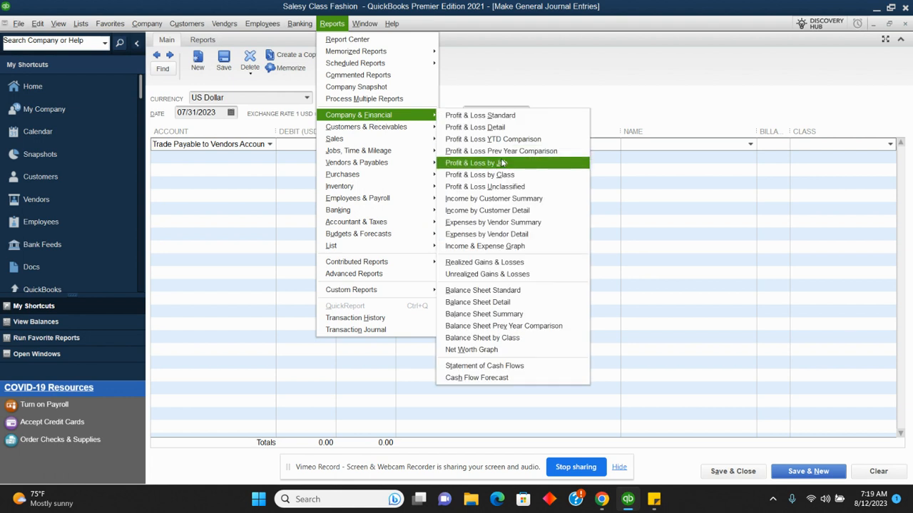
click(482, 291)
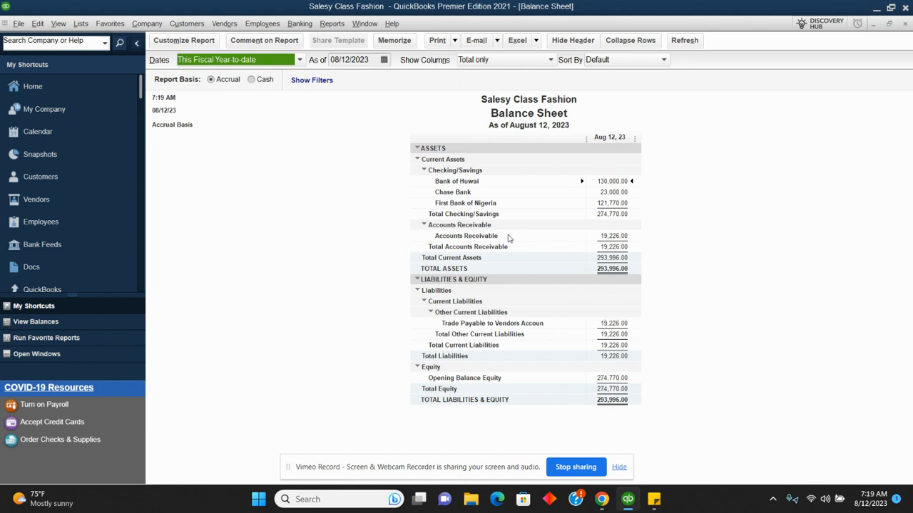
Record a customer payment of USD 19,226.00 against invoice 1, keeping automatic payment calculation, and save it.
click(53, 86)
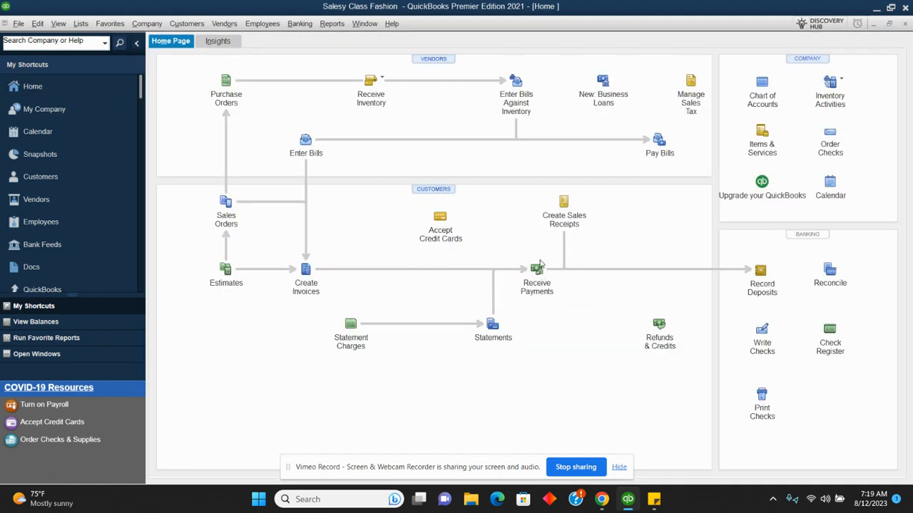
click(537, 269)
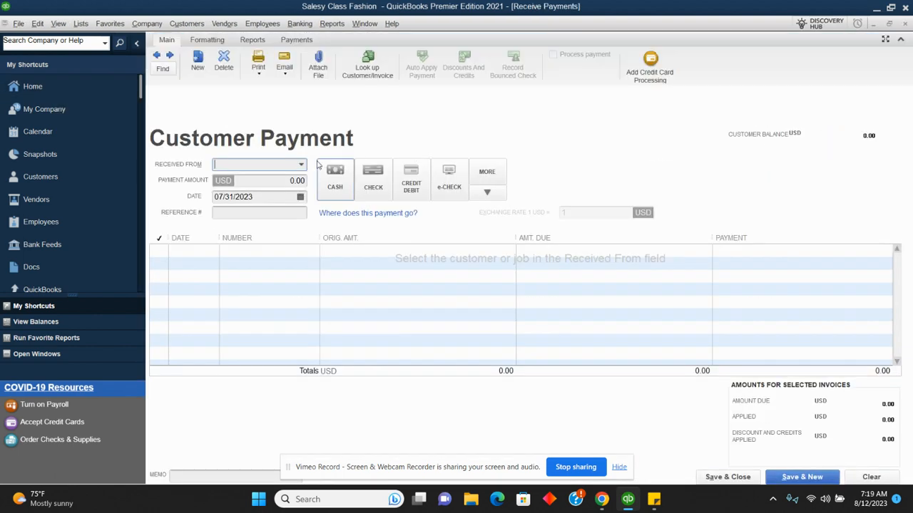
click(300, 164)
click(269, 207)
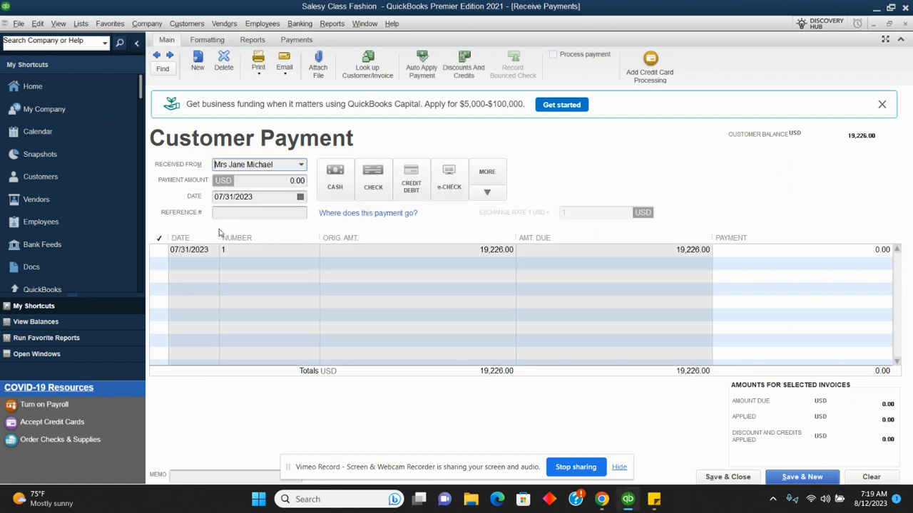
click(153, 250)
click(503, 233)
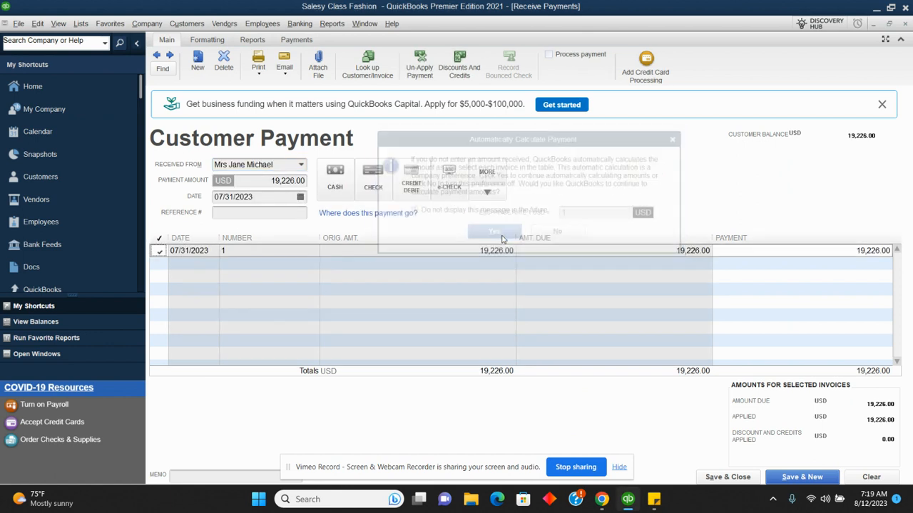
click(737, 476)
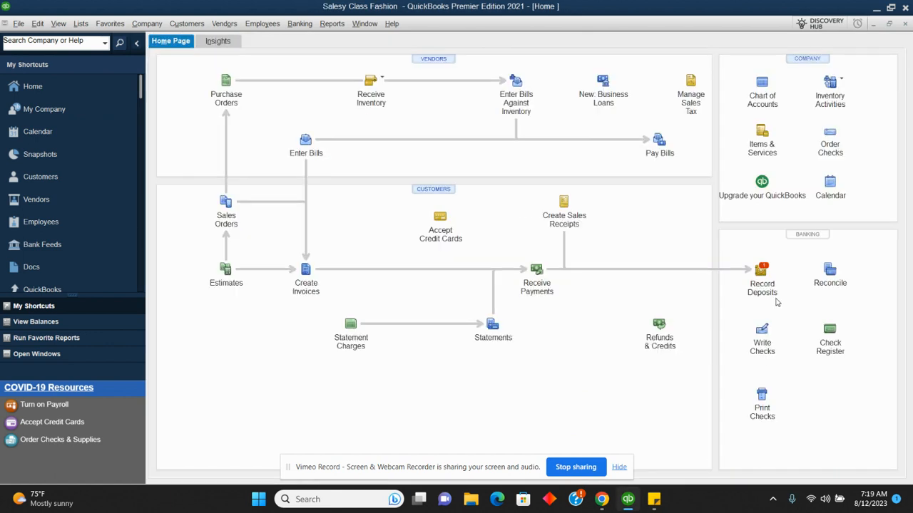
Deposit the received customer payment of USD 19,226.00 into Bank of Huwai and save the deposit.
click(765, 280)
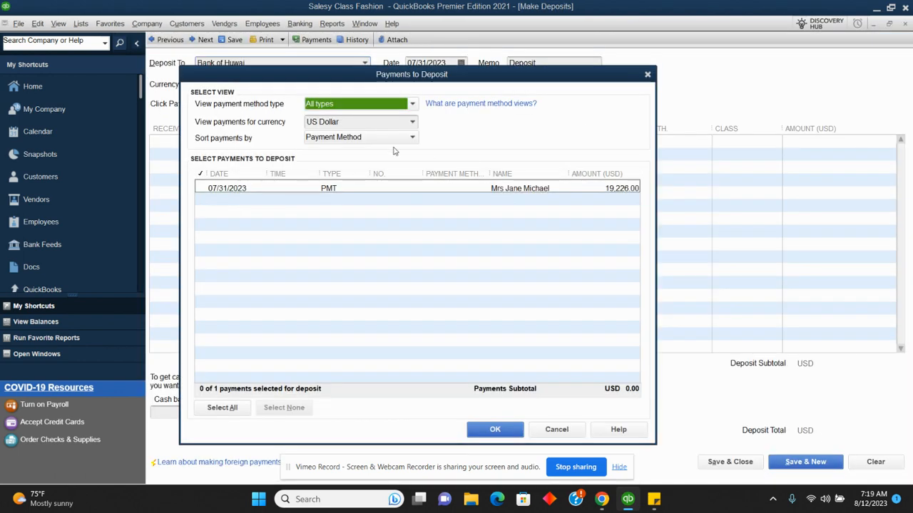
click(200, 189)
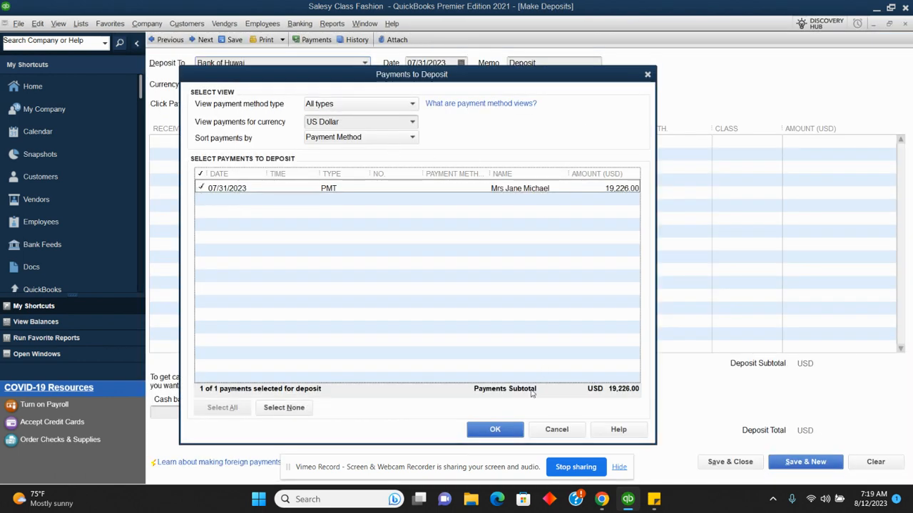
click(495, 430)
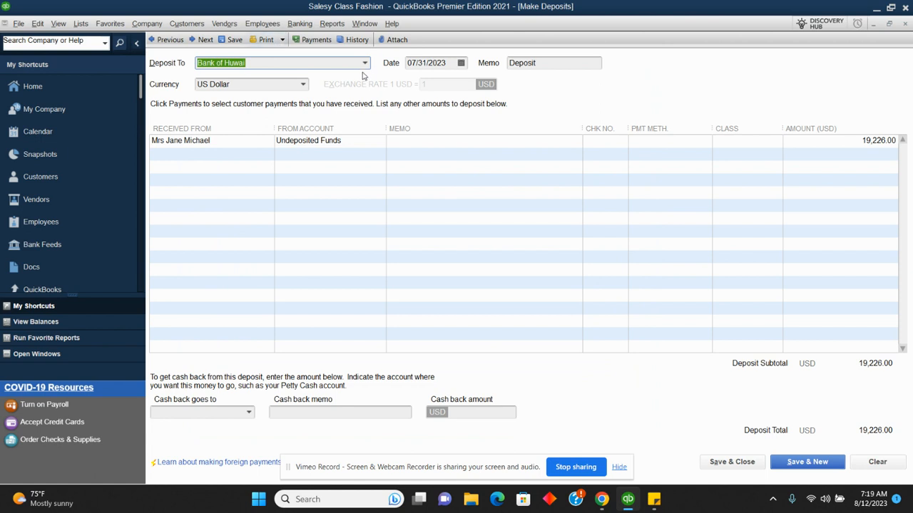
click(744, 464)
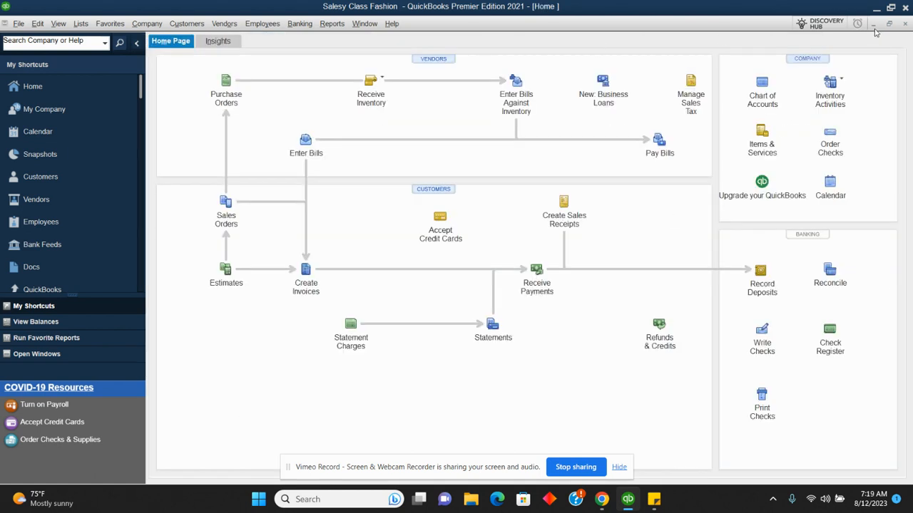
Close the outdated Balance Sheet without refreshing it and run a new standard Balance Sheet report.
click(906, 24)
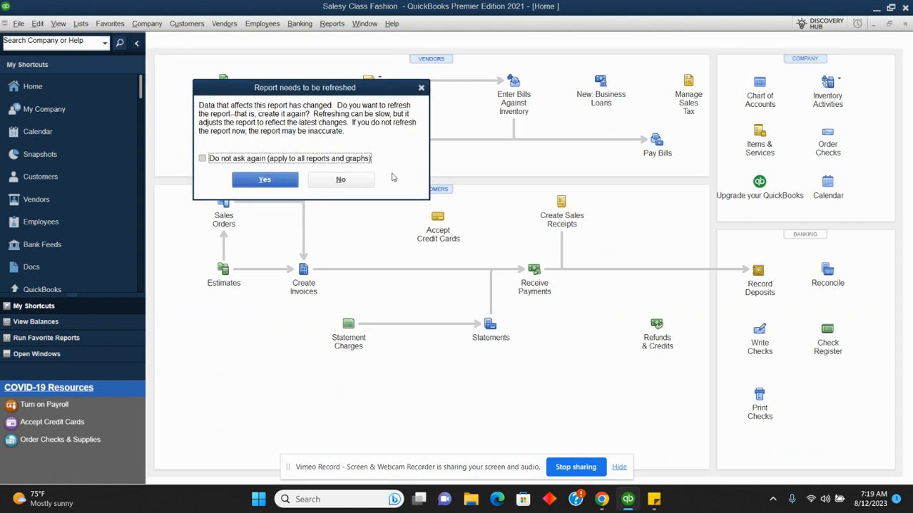
click(359, 182)
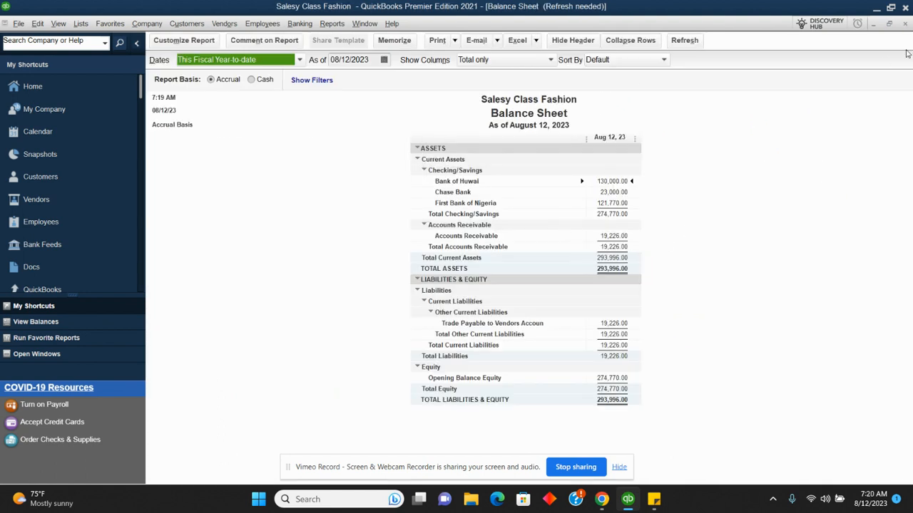
click(905, 26)
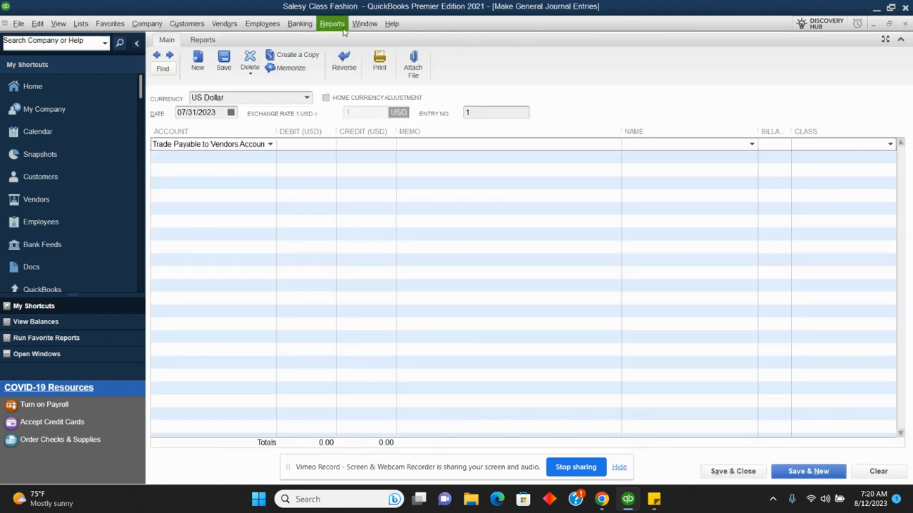
click(331, 23)
mouse_move(385, 116)
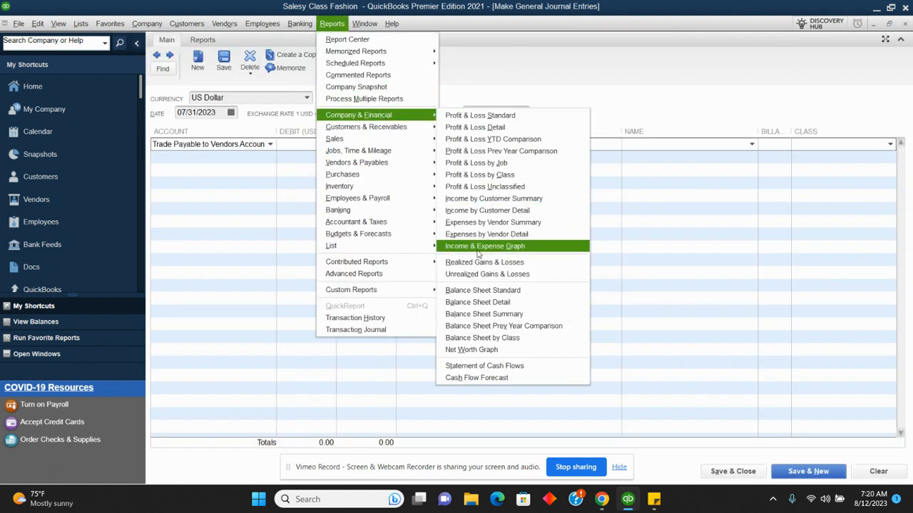
click(477, 290)
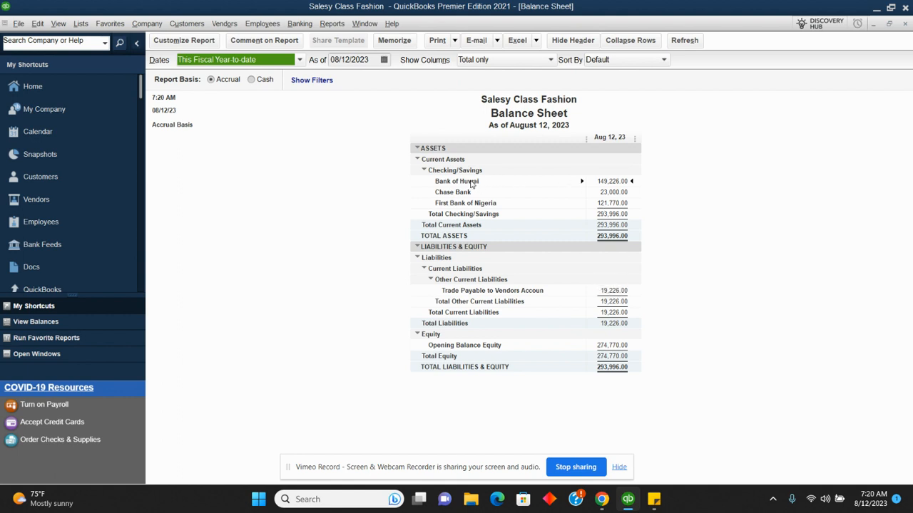
Examine the transactions behind the Bank of Huwai balance and close both reports.
double_click(611, 180)
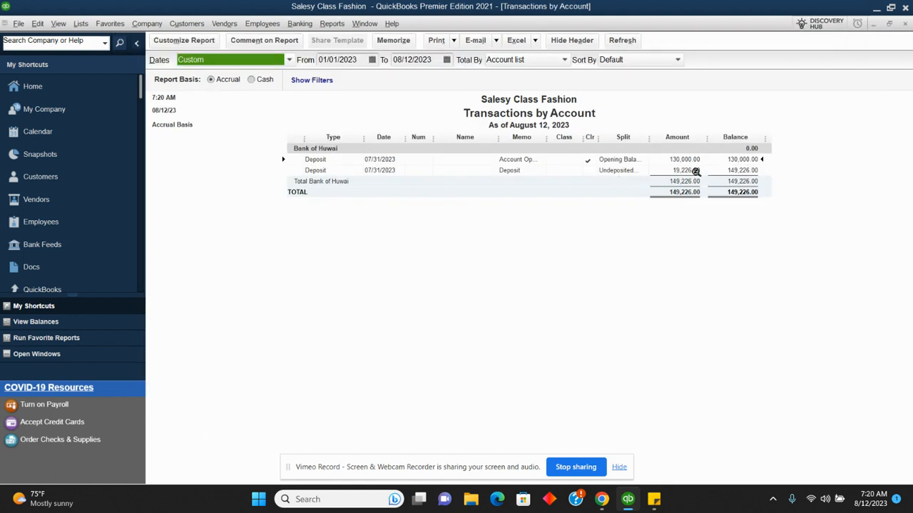
click(905, 25)
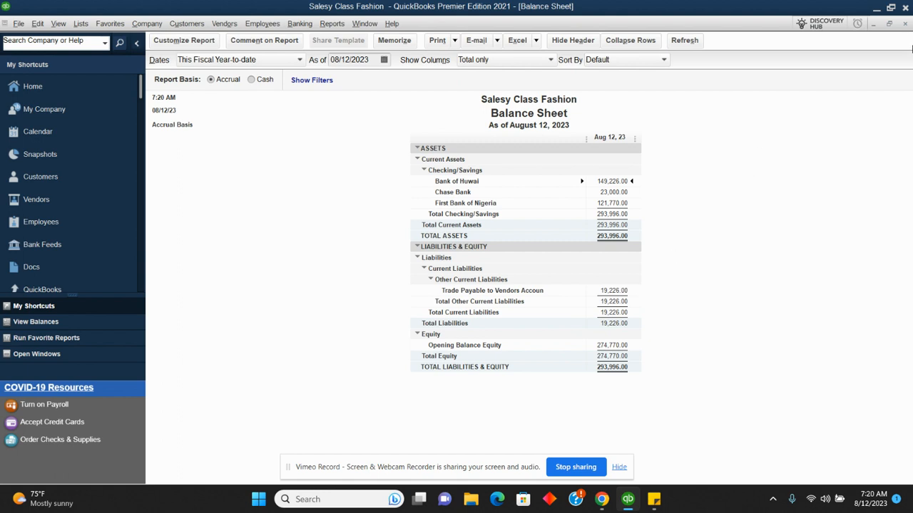
click(905, 25)
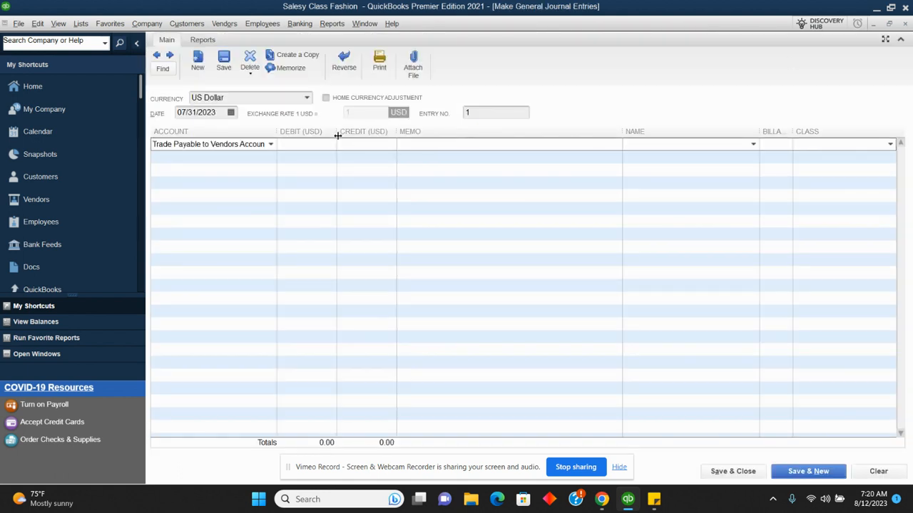
Complete the journal entry amounts, debiting Trade Payable to Vendors 9,000 and crediting Sales Commission 9,000.
click(270, 157)
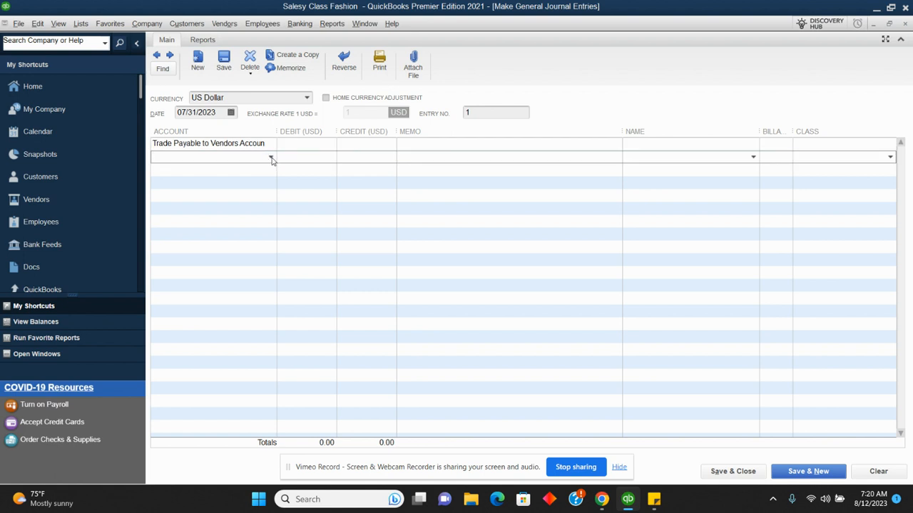
click(271, 159)
click(218, 210)
click(370, 156)
text(9000)
click(312, 143)
text(9000)
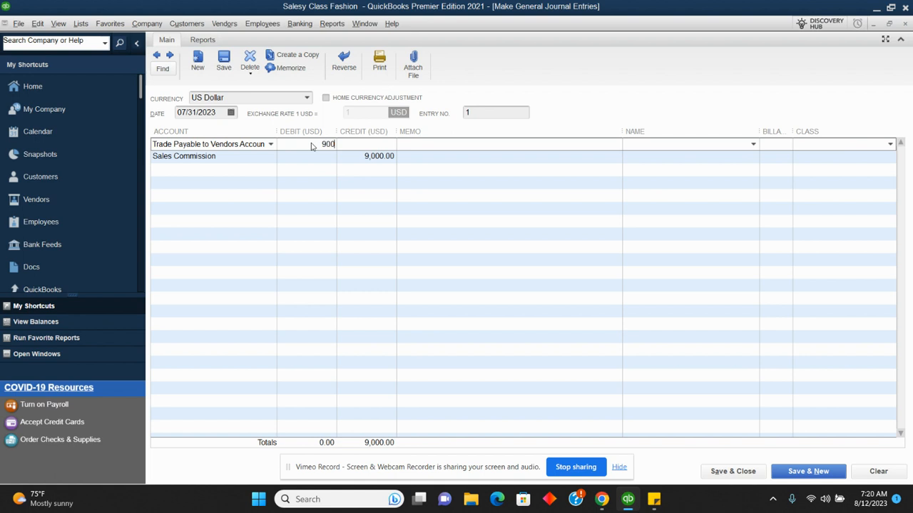
Assign the vendor Vcitoria Secret and class US to the Trade Payable line, and save the journal entry with the Sales Commission line unclassified.
click(449, 146)
click(753, 144)
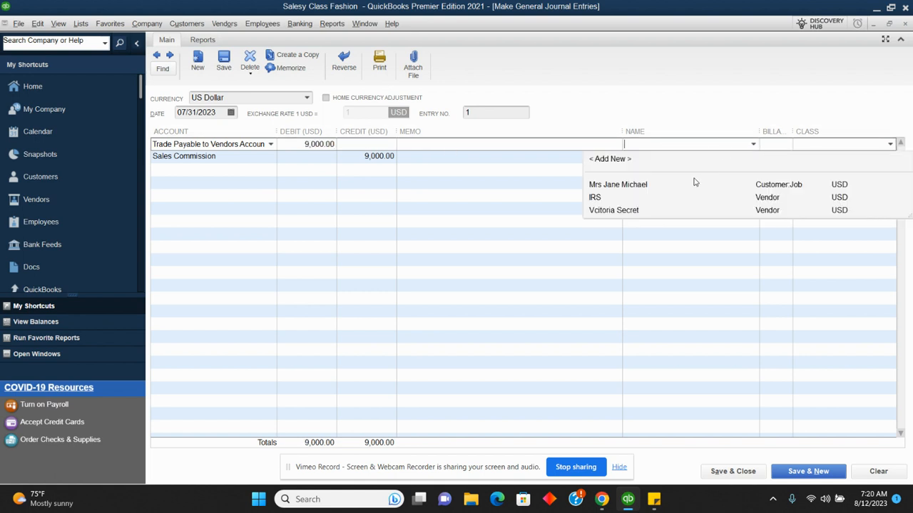
click(613, 211)
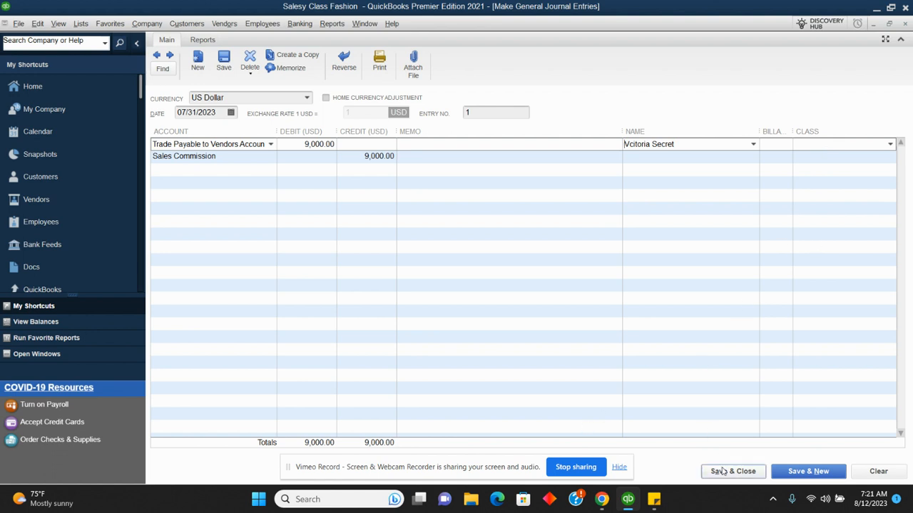
click(887, 149)
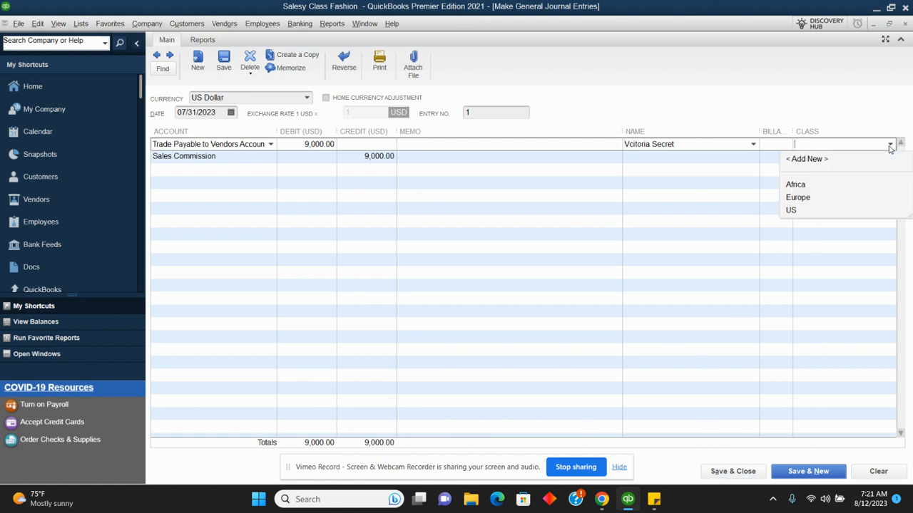
click(815, 207)
click(729, 472)
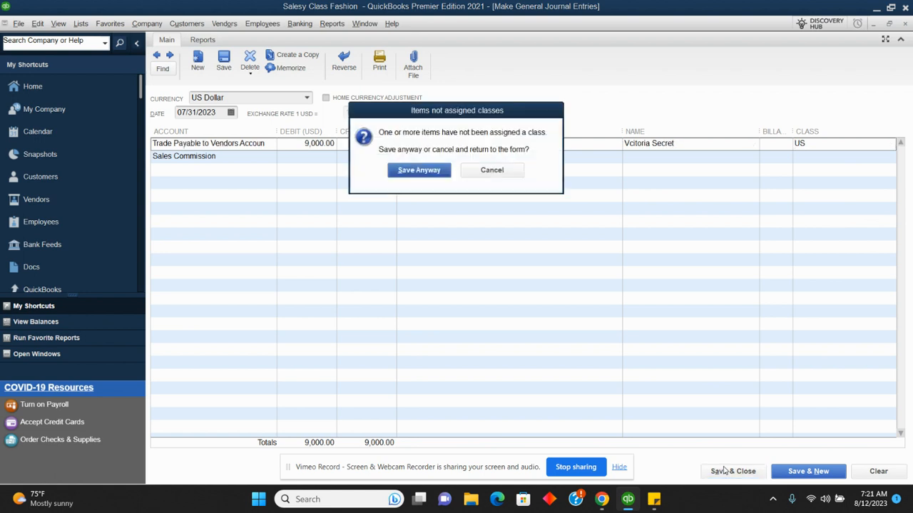
click(412, 171)
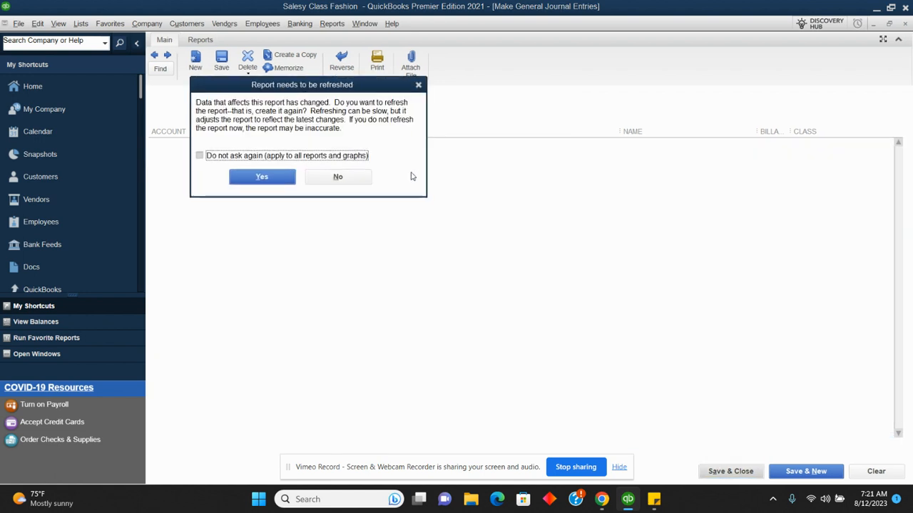
Close the outdated Profit & Loss report without refreshing or memorizing it.
click(362, 179)
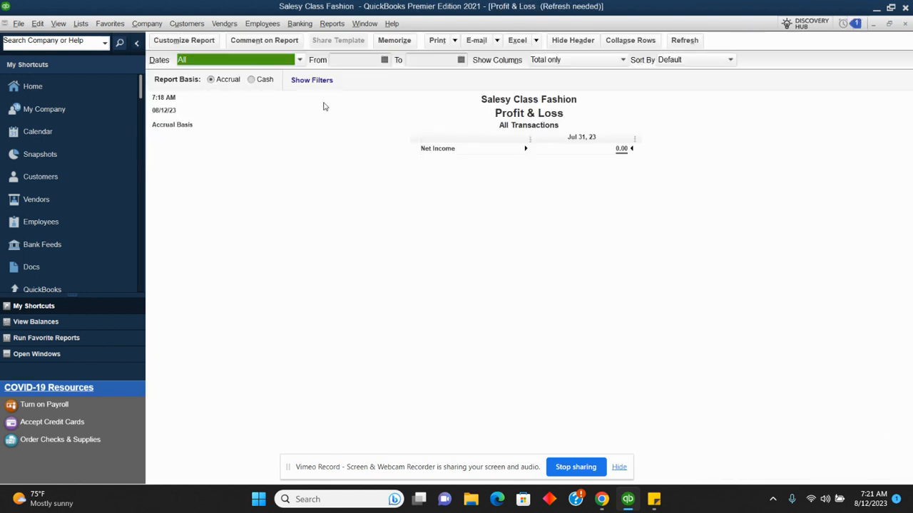
click(904, 23)
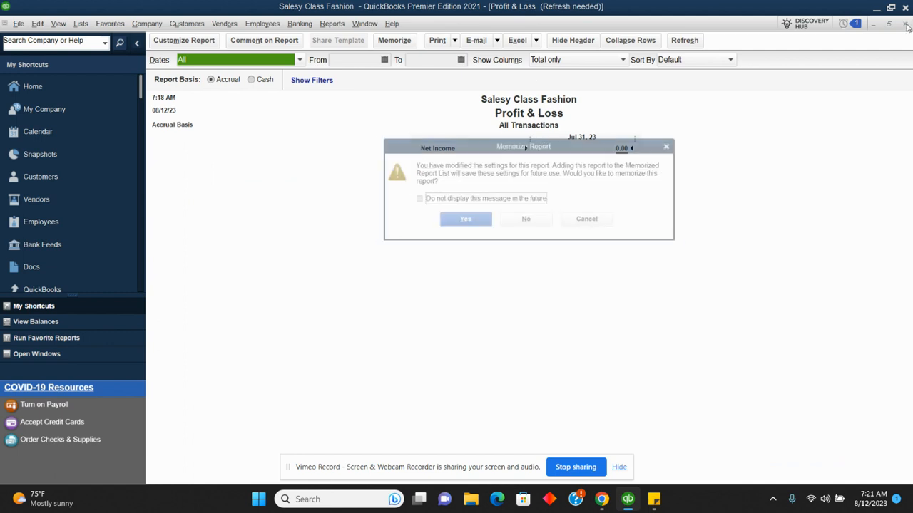
click(467, 227)
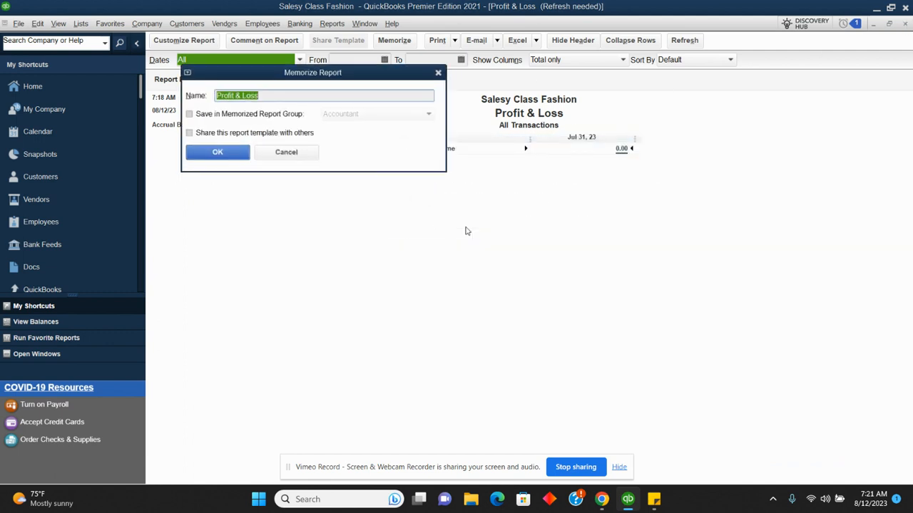
click(312, 156)
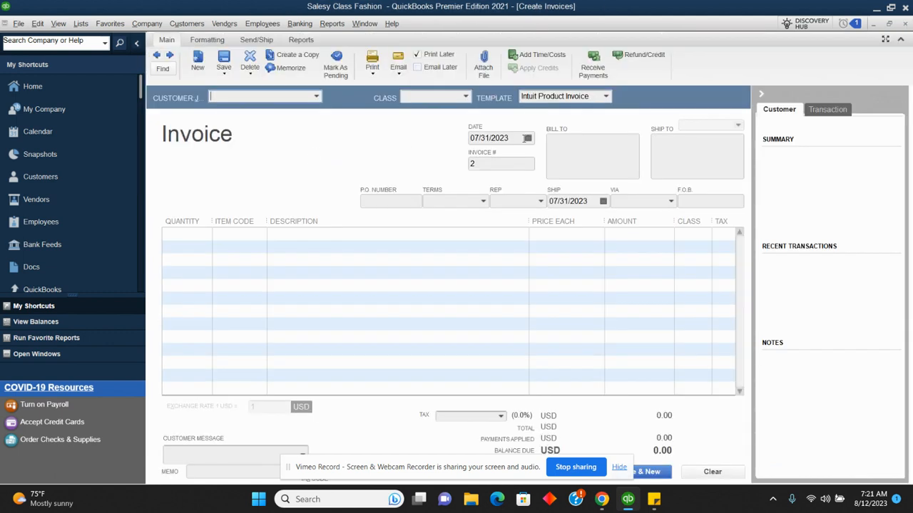
Run a new standard Profit & Loss report for all dates and review the commission income.
click(330, 27)
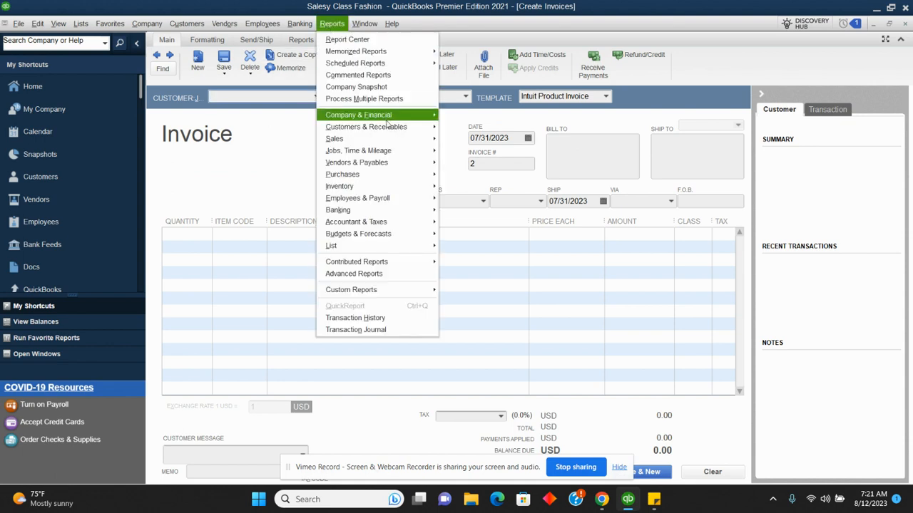
mouse_move(389, 119)
click(471, 115)
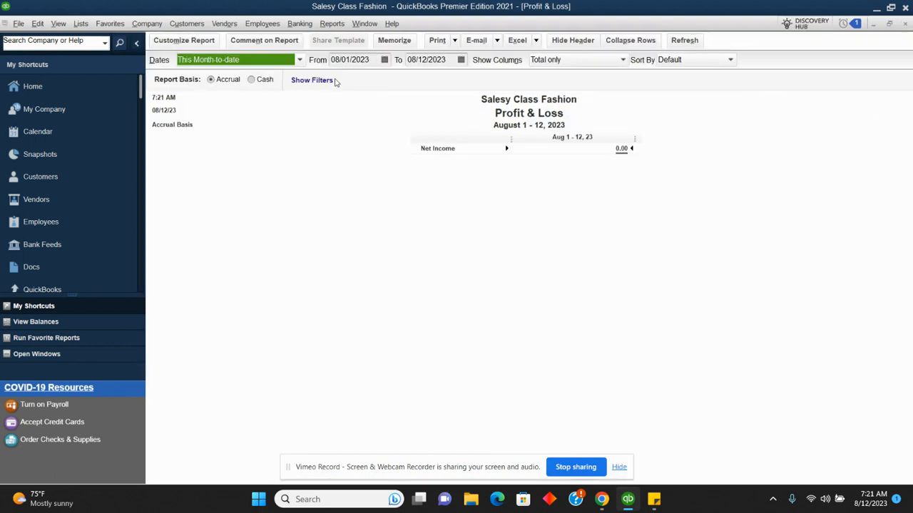
click(300, 62)
click(263, 76)
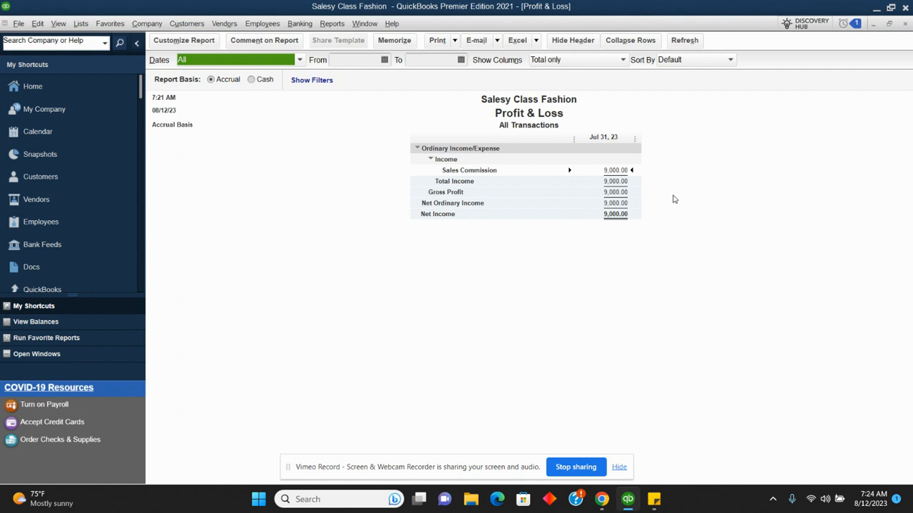
Start a Bank of Huwai check payable to vendor Vcitoria Secret and assign its first expense line to the Trade Payable to Vendors account.
click(48, 85)
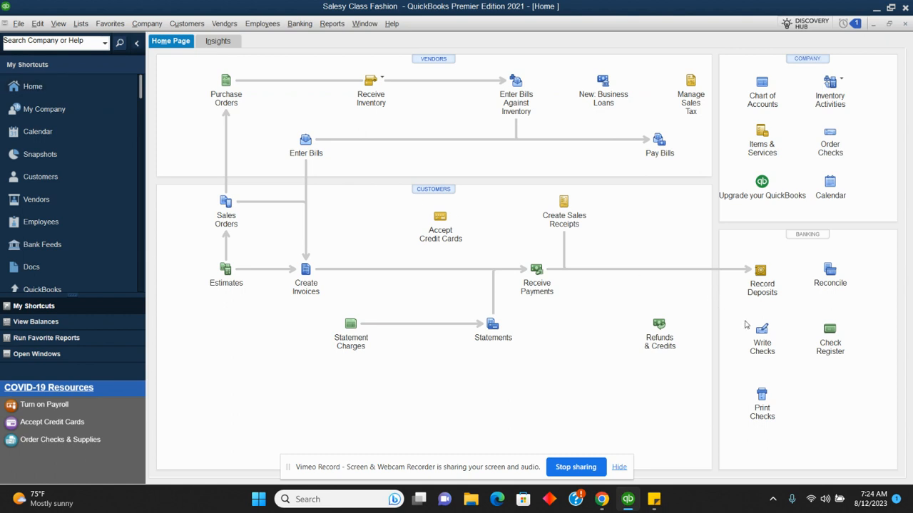
click(762, 330)
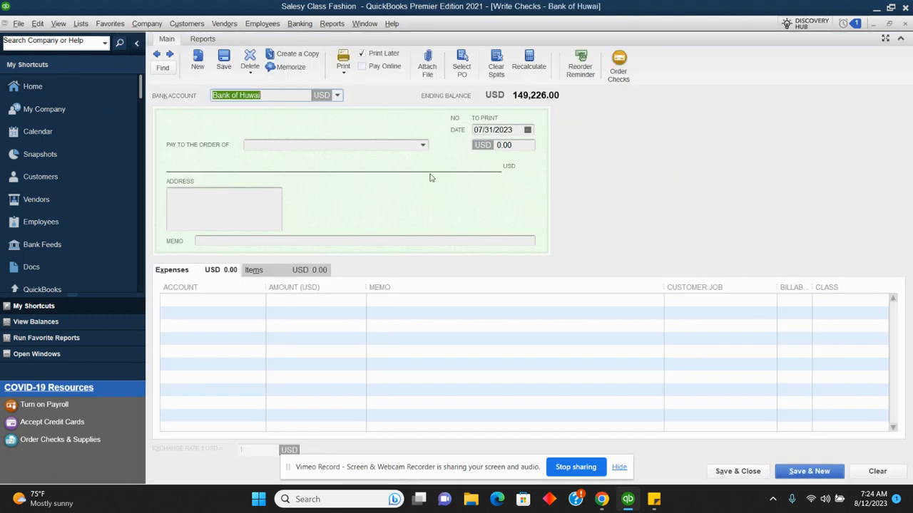
click(422, 145)
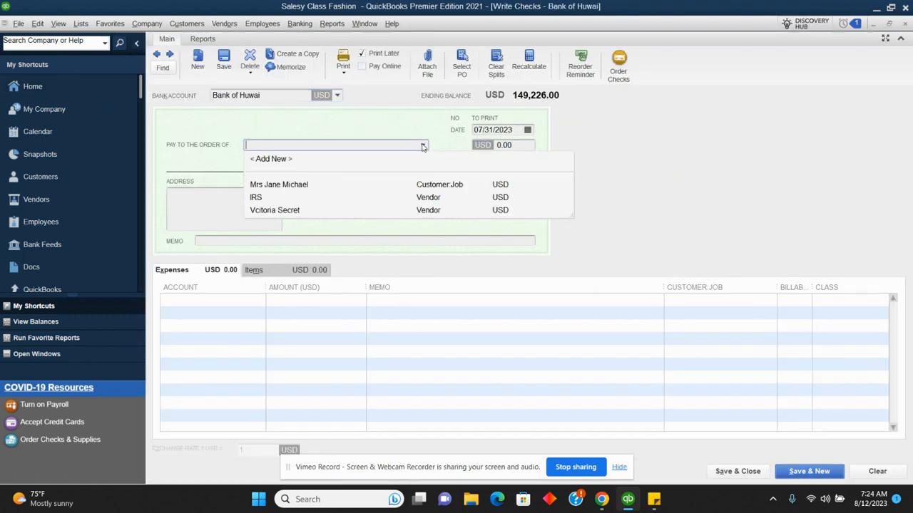
click(335, 209)
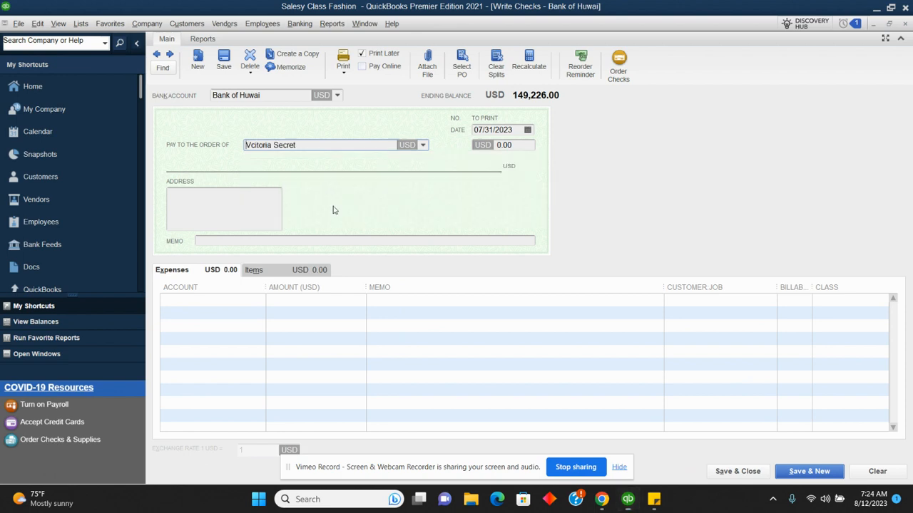
click(241, 303)
click(260, 301)
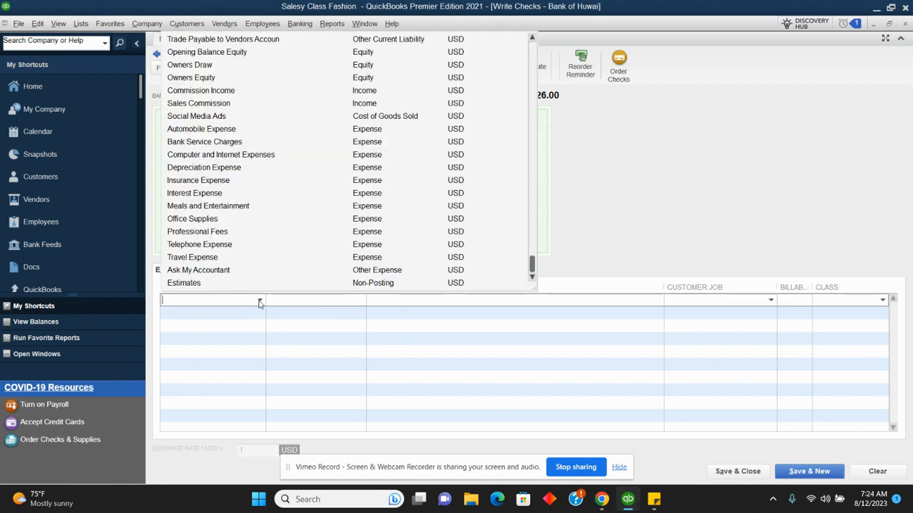
click(269, 41)
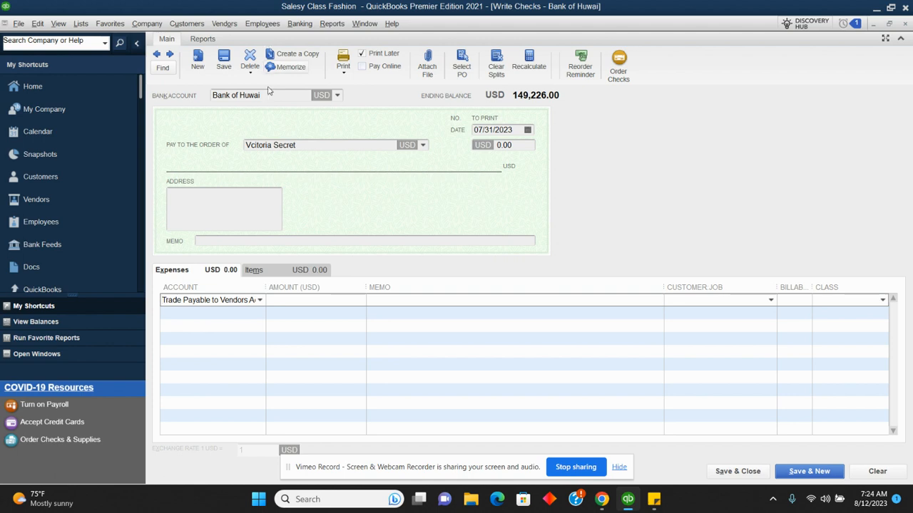
click(289, 300)
text(5000)
key(BackSpace)
key(BackSpace)
key(BackSpace)
key(BackSpace)
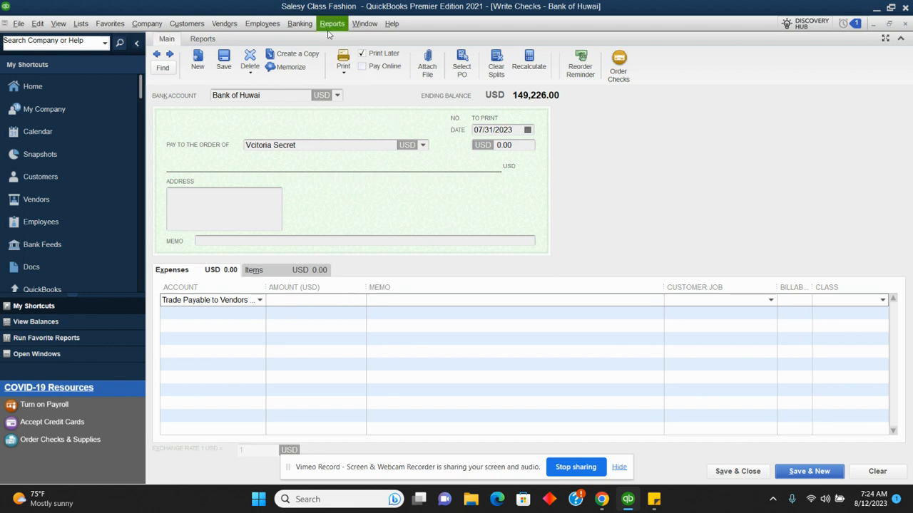
Run the standard Balance Sheet to look up the Trade Payable to Vendors balance, and close the report.
click(331, 23)
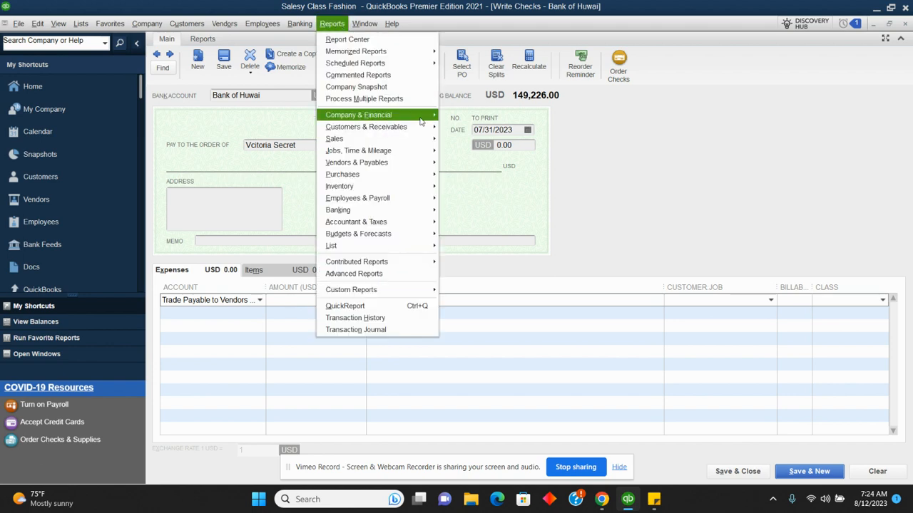
mouse_move(378, 115)
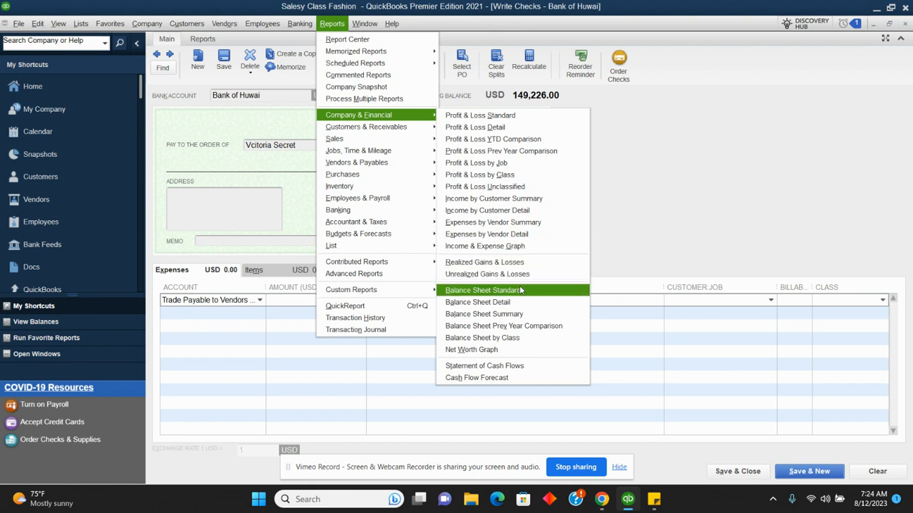
click(492, 291)
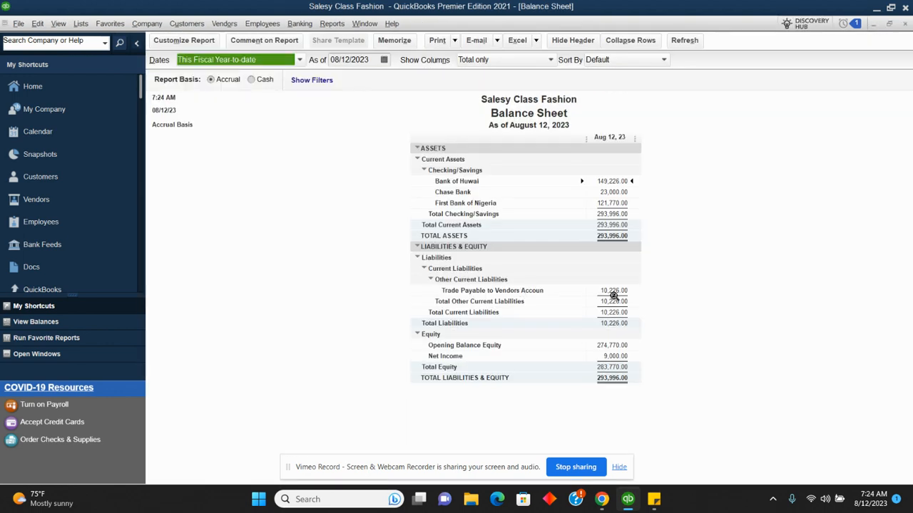
click(904, 24)
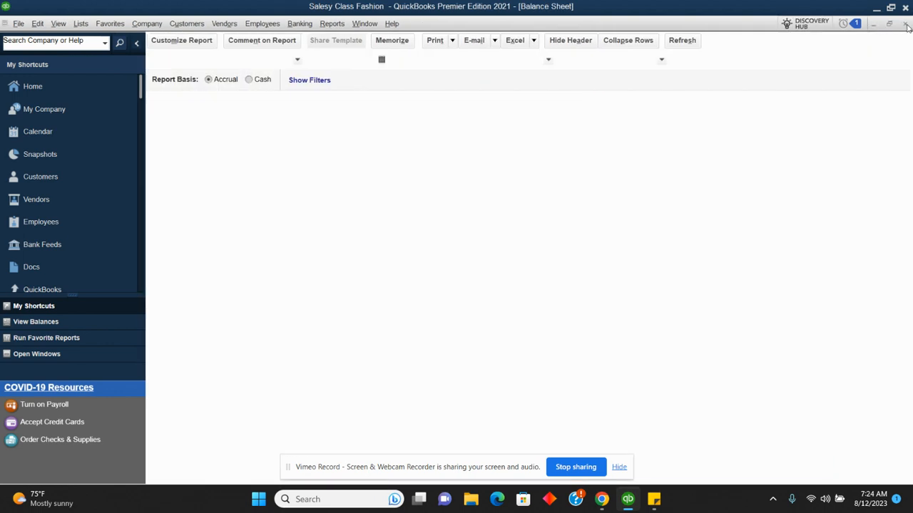
Set the Trade Payable line of the vendor check to 10,226 and save the check without assigning a class.
text(10226)
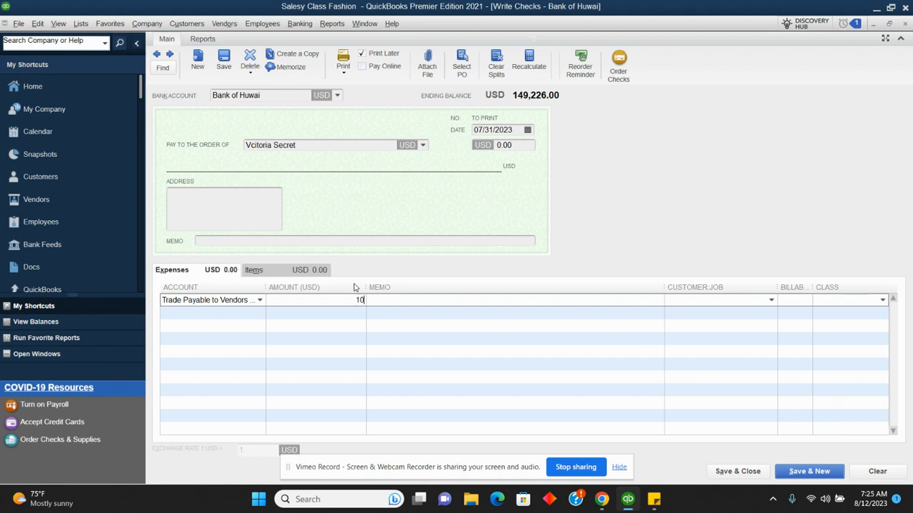
click(401, 300)
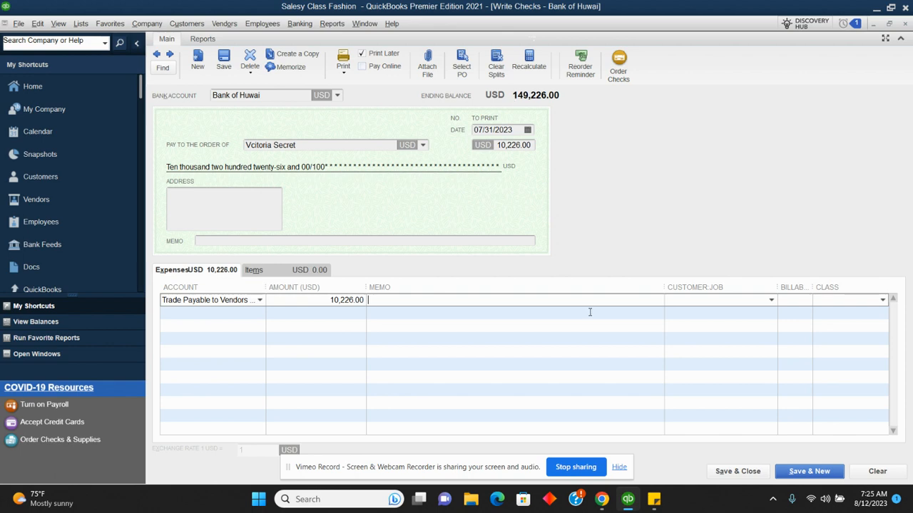
click(735, 473)
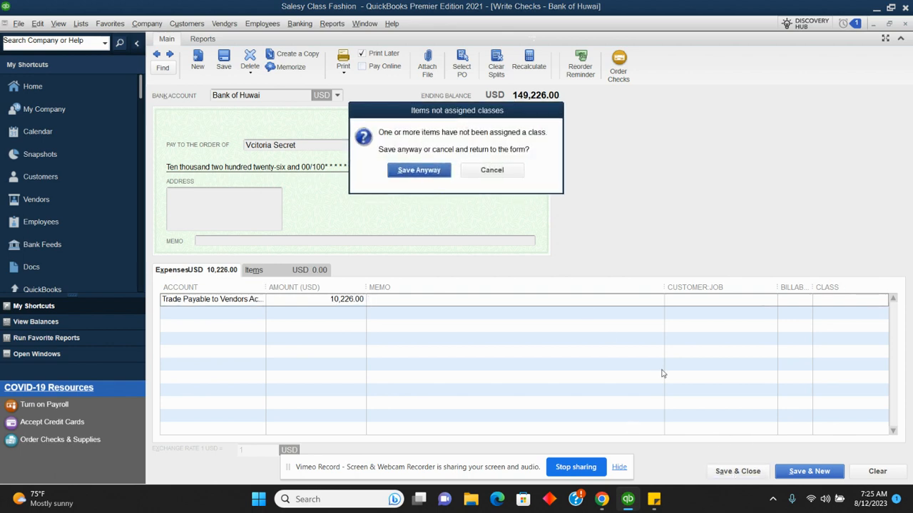
click(424, 172)
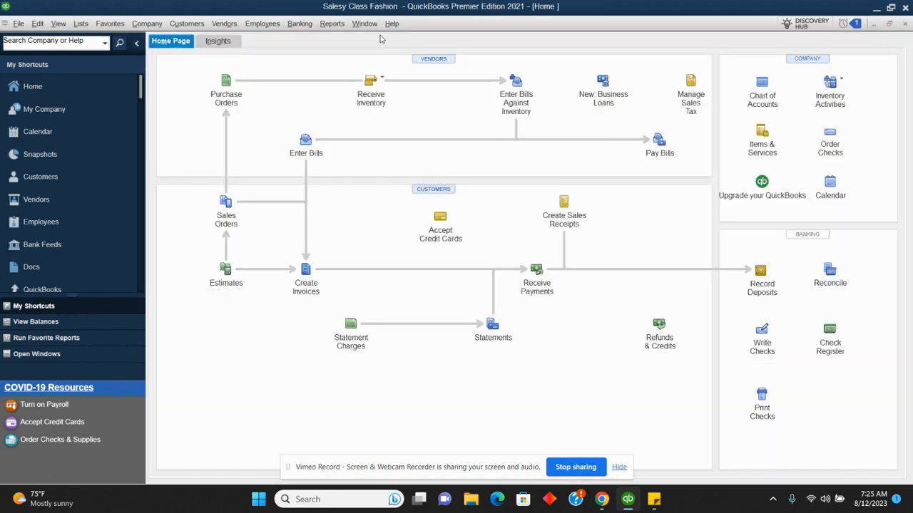
Run the standard Balance Sheet again to review the bank balances and liabilities, and return to the home page.
click(332, 23)
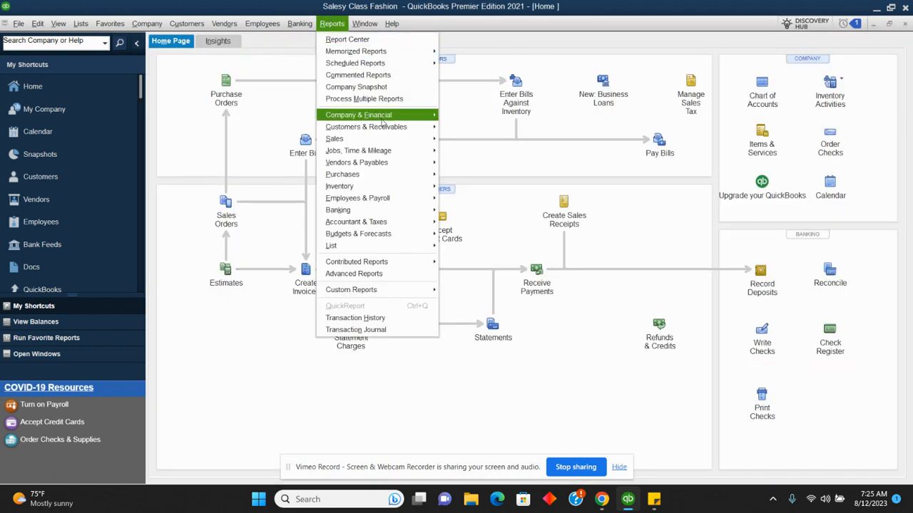
mouse_move(382, 119)
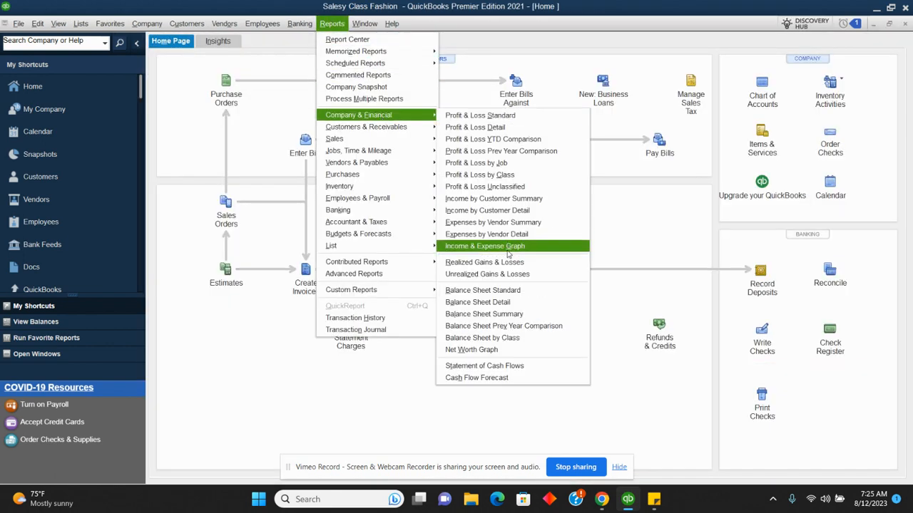
click(504, 290)
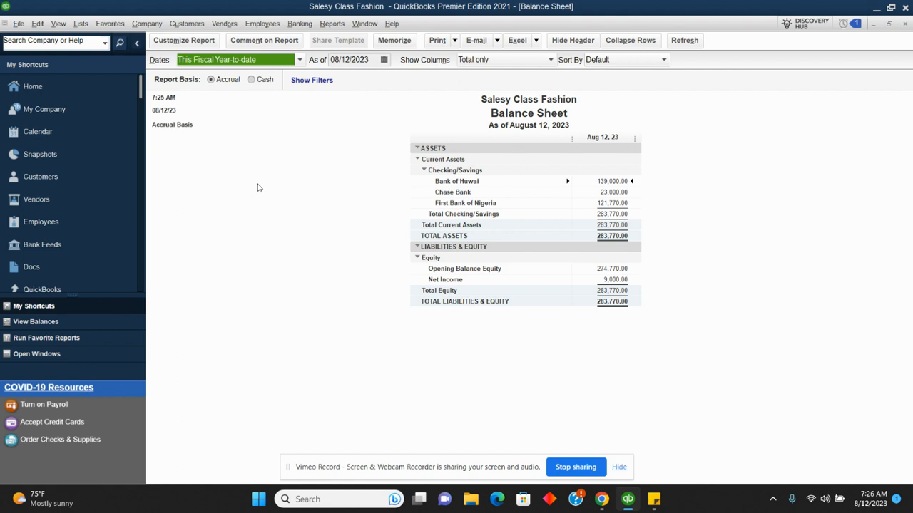
click(65, 91)
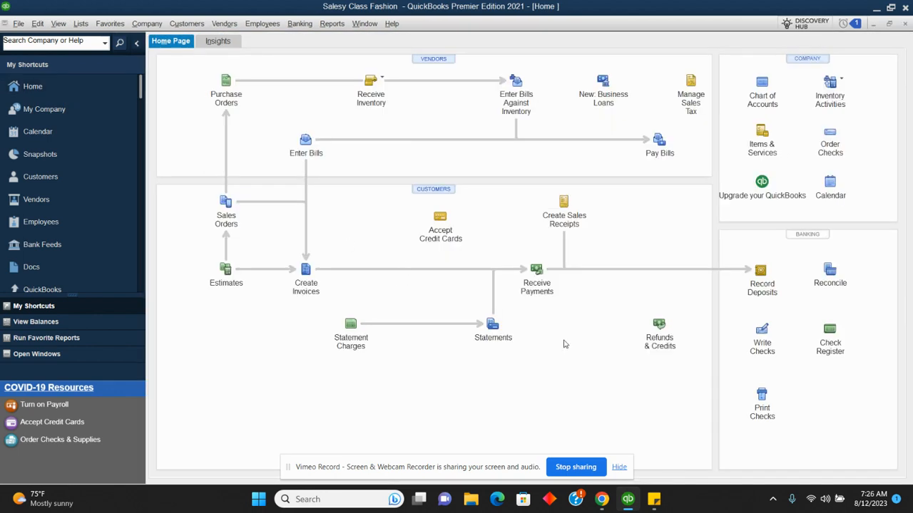
Switch to the browser notepad to check the course outline, and return to QuickBooks.
mouse_move(607, 502)
click(543, 440)
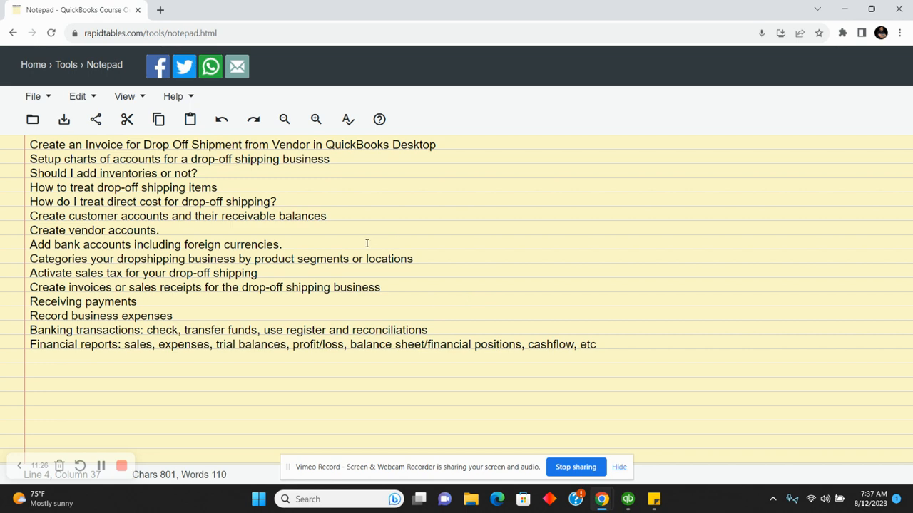
click(630, 502)
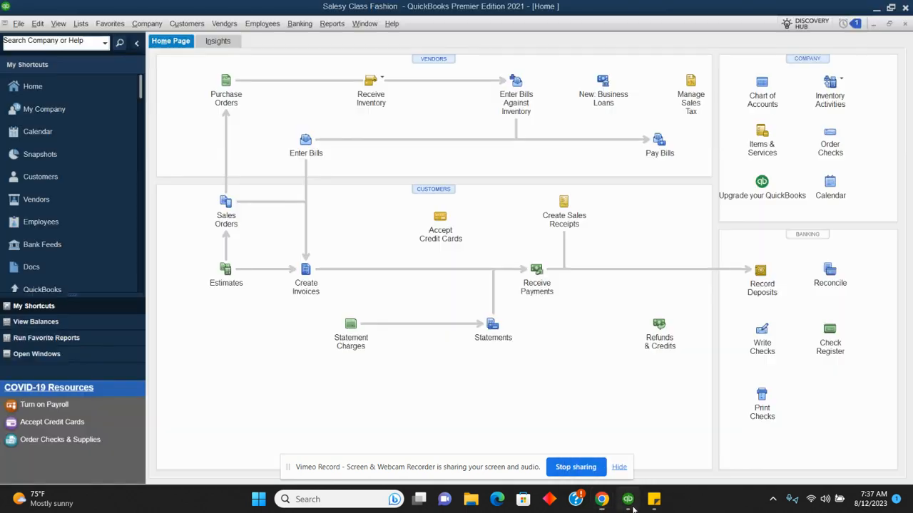
Start a new Bank of Huwai check and add Facebook as a new vendor payee, with Facebook in the billed-from address.
click(761, 332)
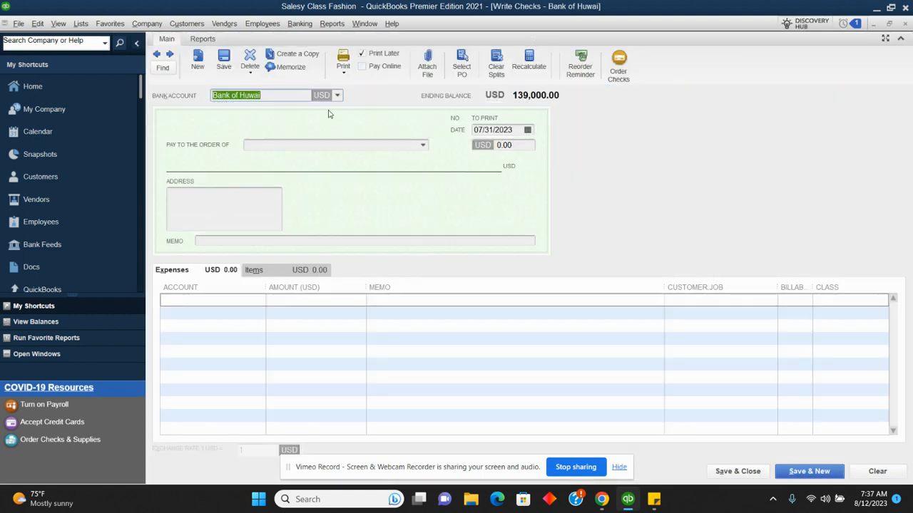
click(422, 144)
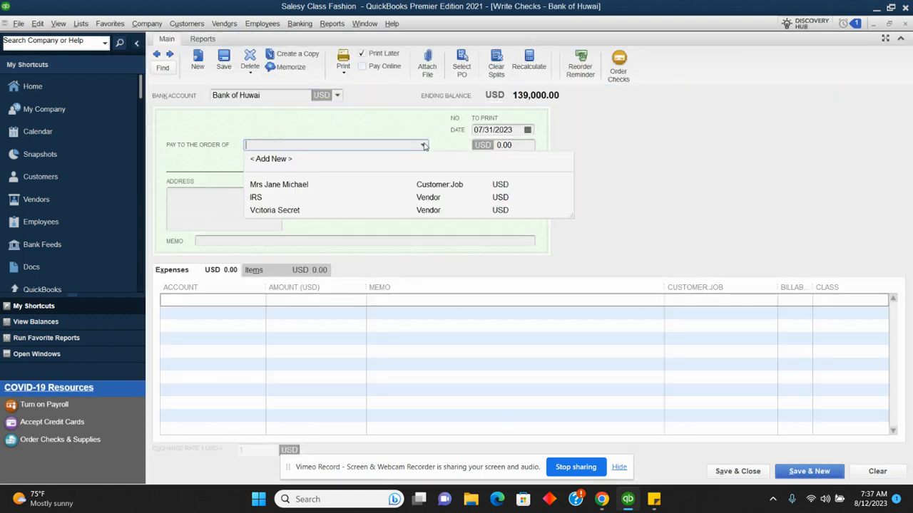
click(301, 158)
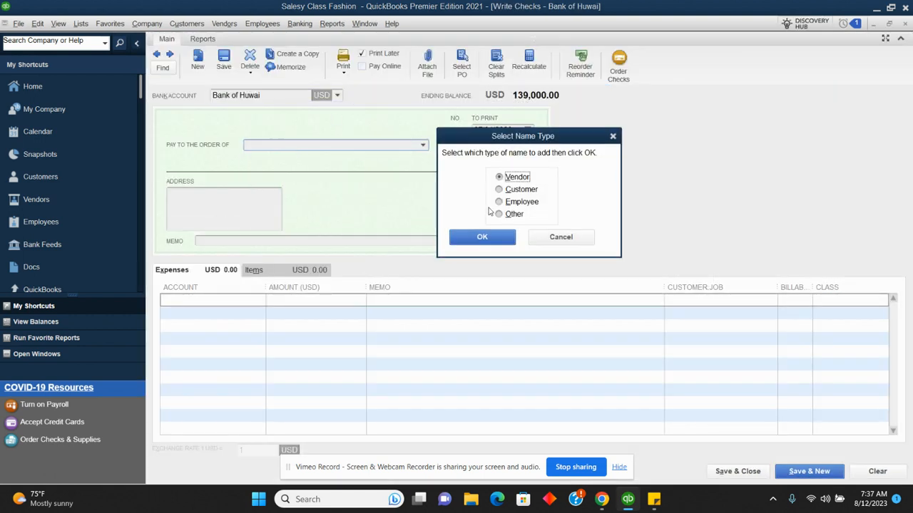
click(487, 240)
text(F)
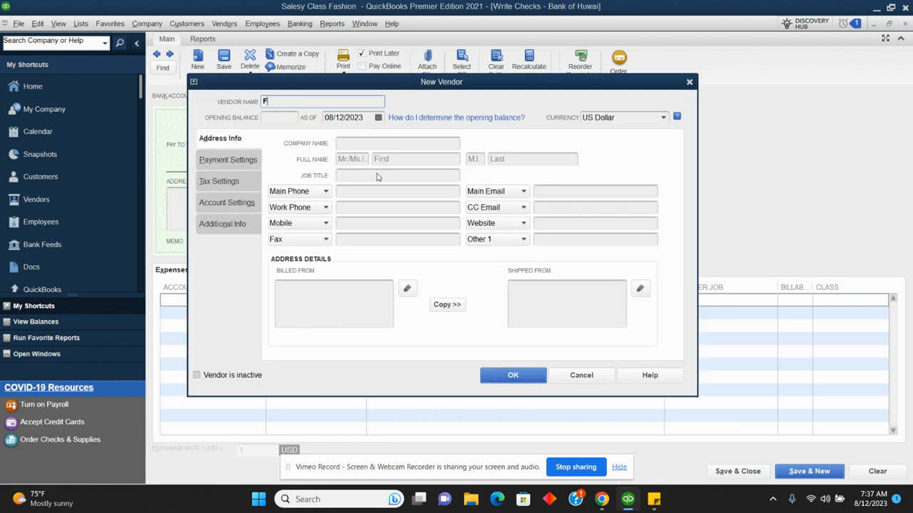
text(acebook)
click(341, 310)
text(Facebo)
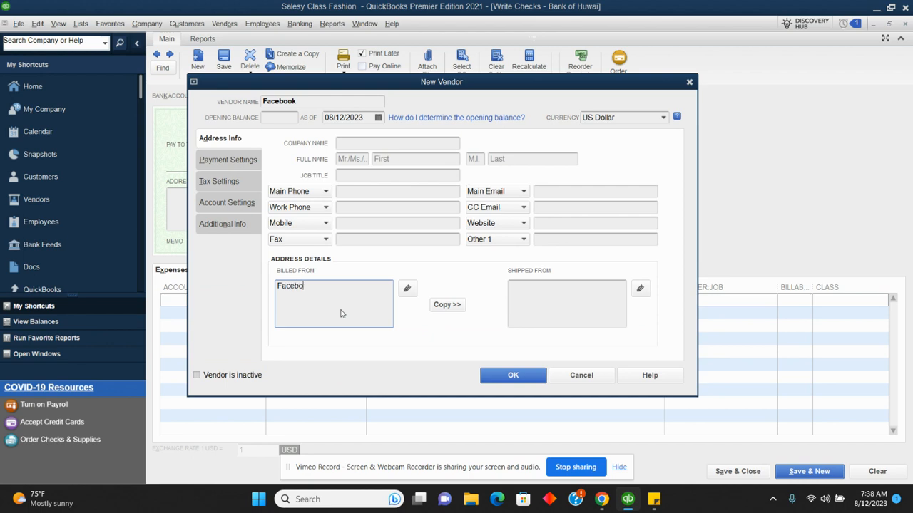
text(oks)
key(BackSpace)
click(512, 375)
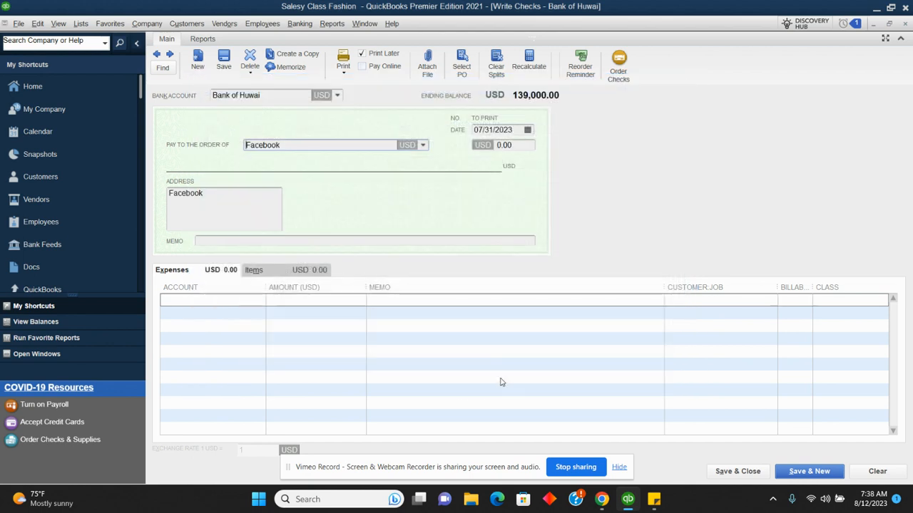
Charge 100 to the Social Media Ads account on the Facebook check and save it without assigning a class.
click(208, 299)
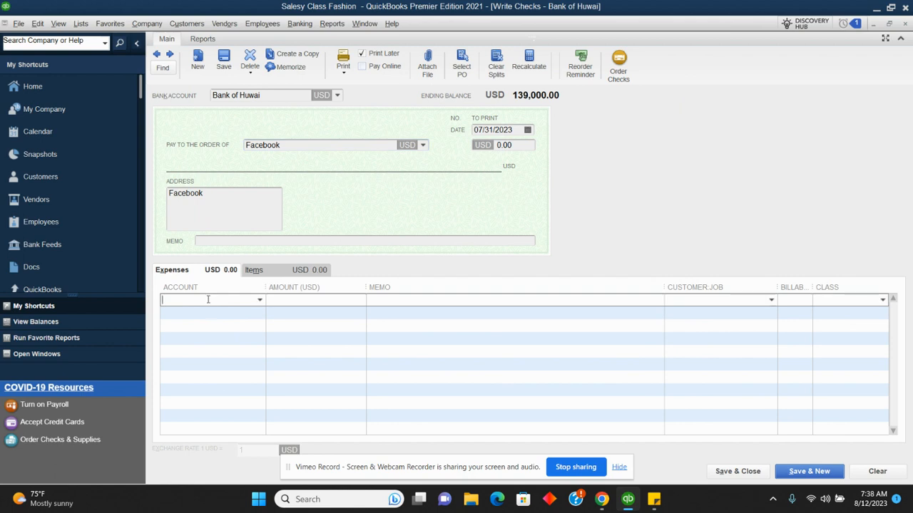
click(261, 300)
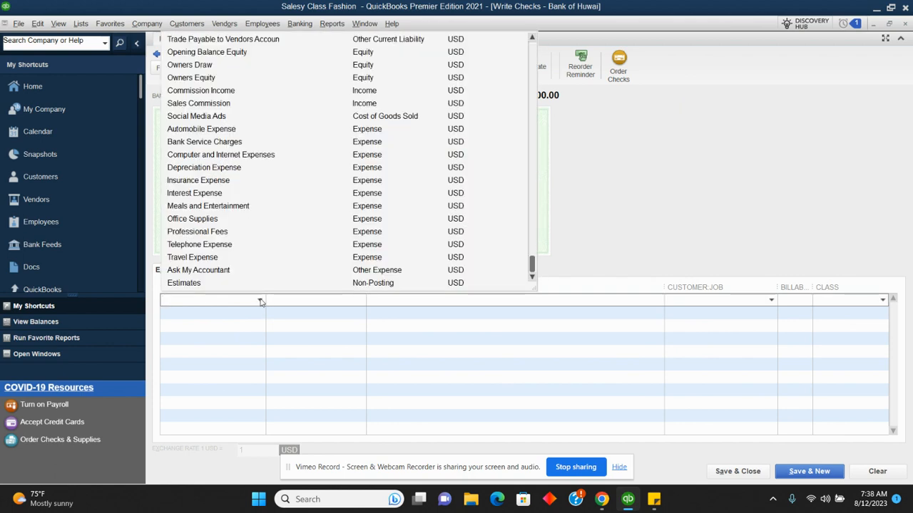
click(225, 116)
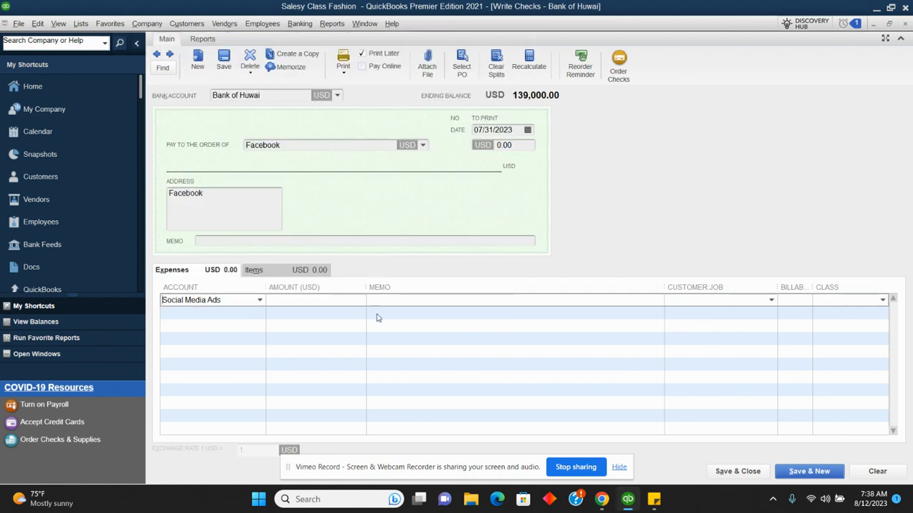
click(307, 298)
text(100)
click(387, 300)
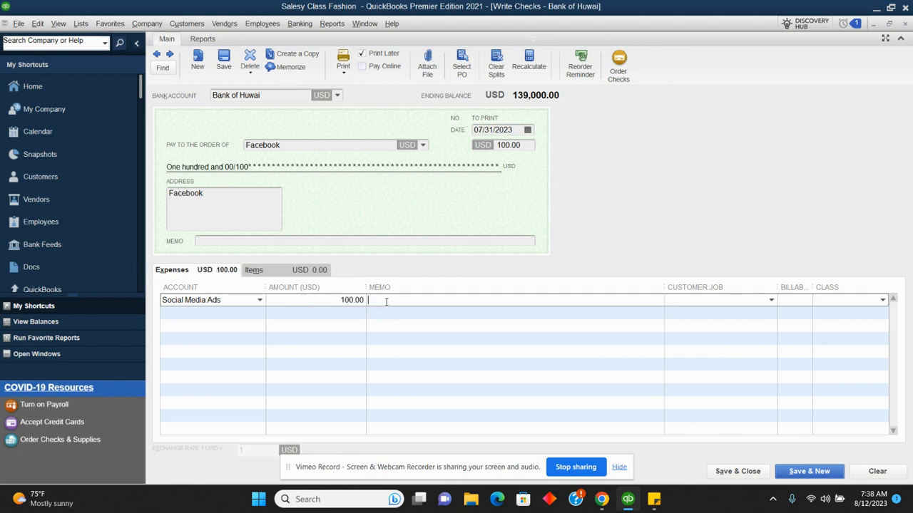
click(752, 473)
click(431, 173)
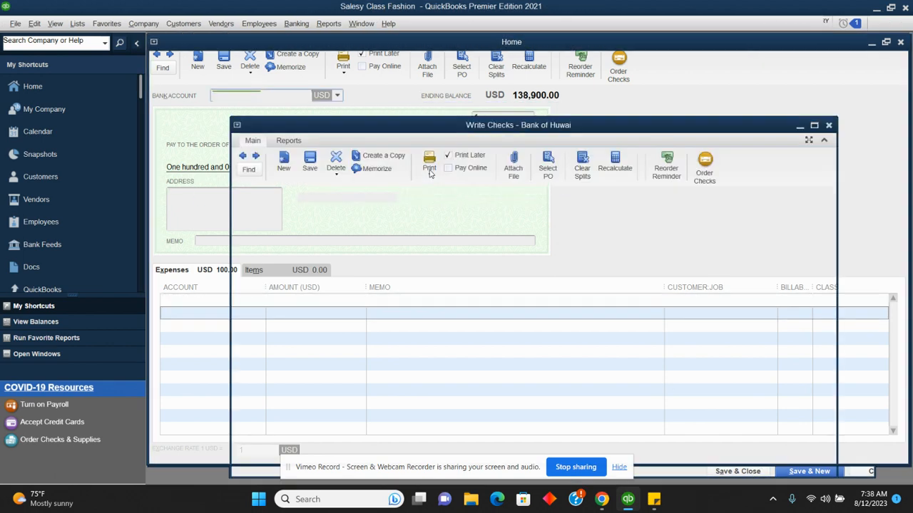
Run the standard Profit & Loss report for all dates to review the commission income and social media ad expense.
click(332, 23)
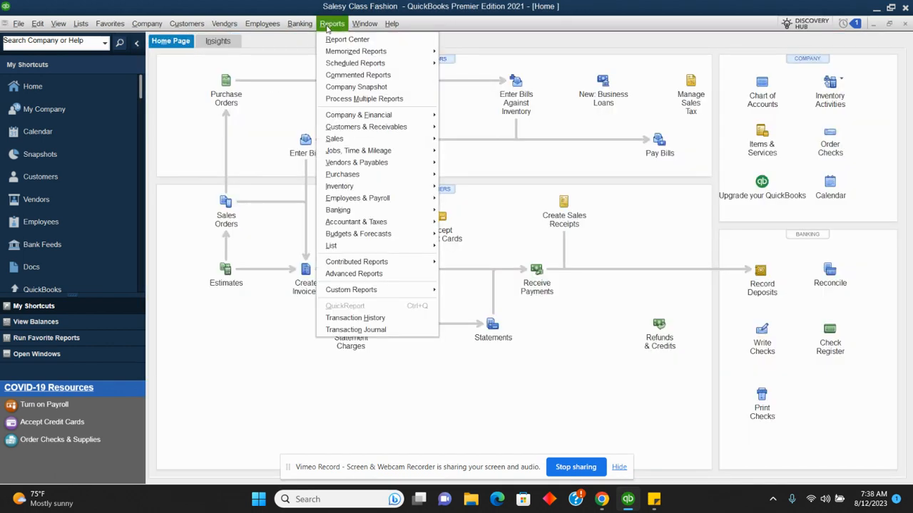
mouse_move(377, 122)
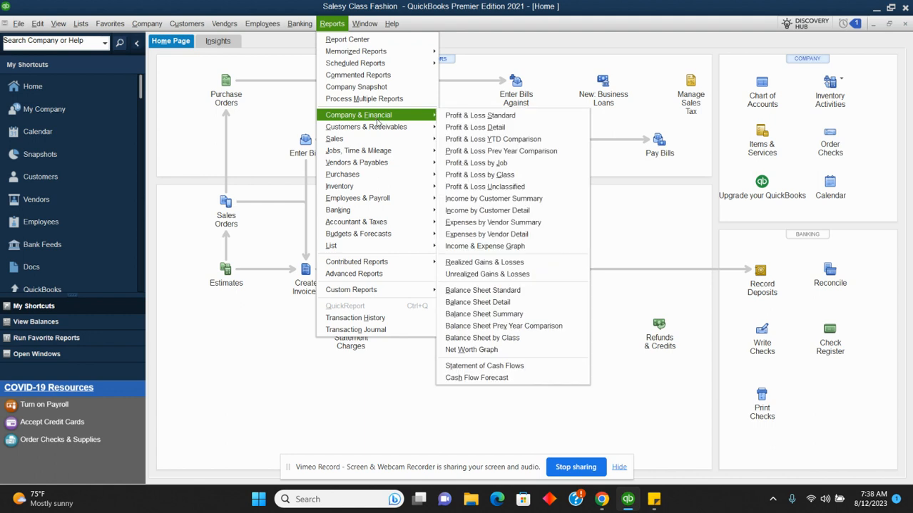
click(443, 118)
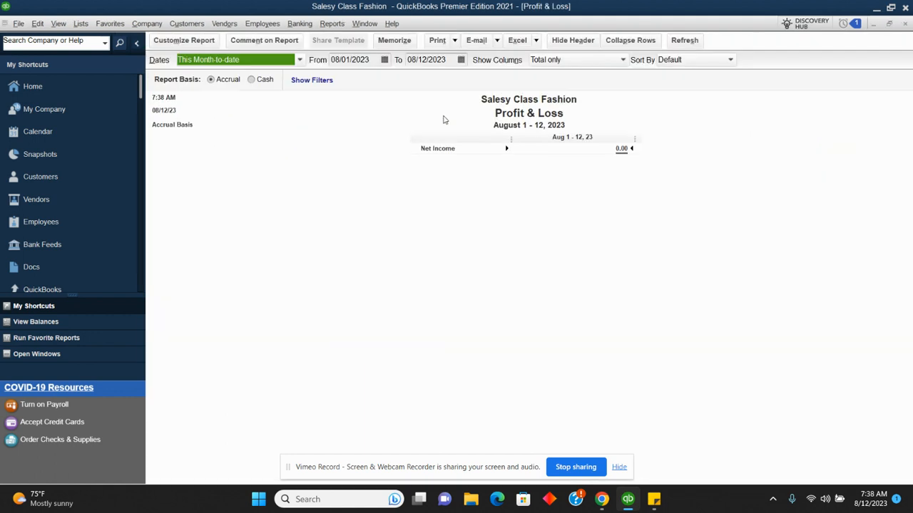
click(299, 60)
click(252, 77)
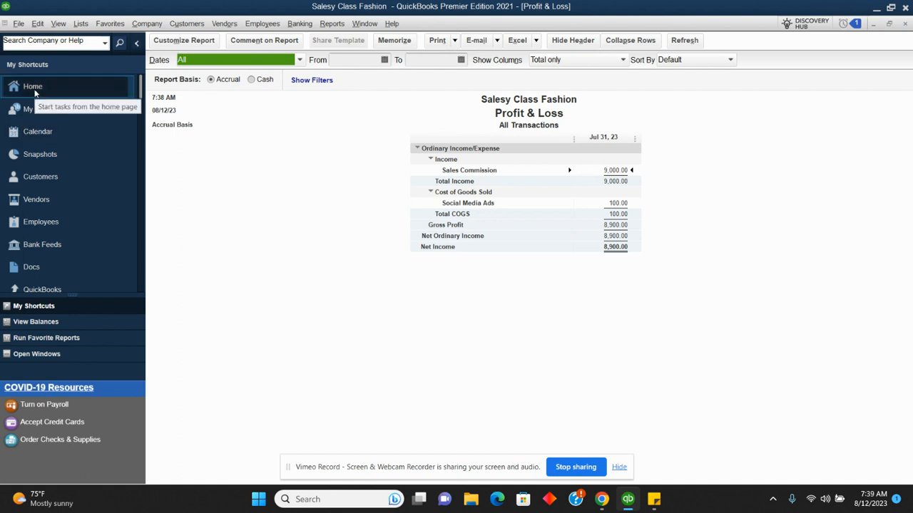
Start a funds transfer from Bank of Huwai to Chase Bank.
click(306, 26)
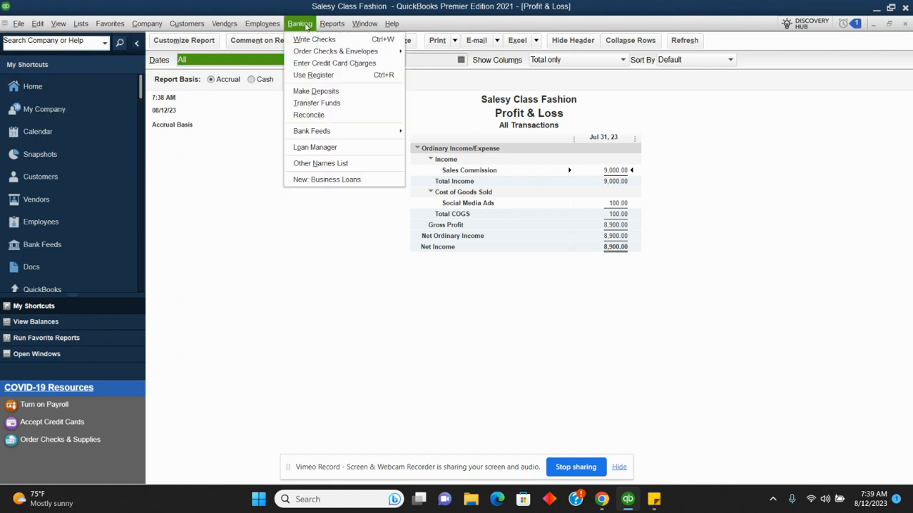
click(324, 106)
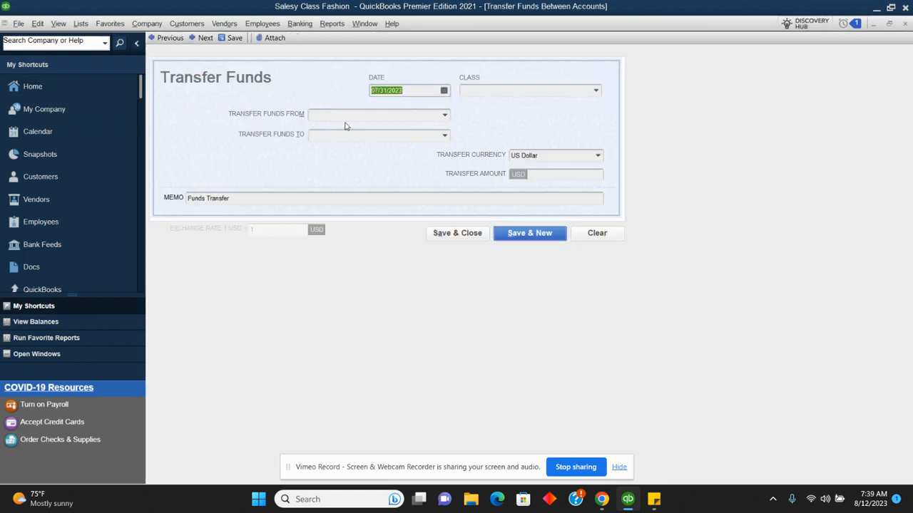
click(445, 114)
click(360, 156)
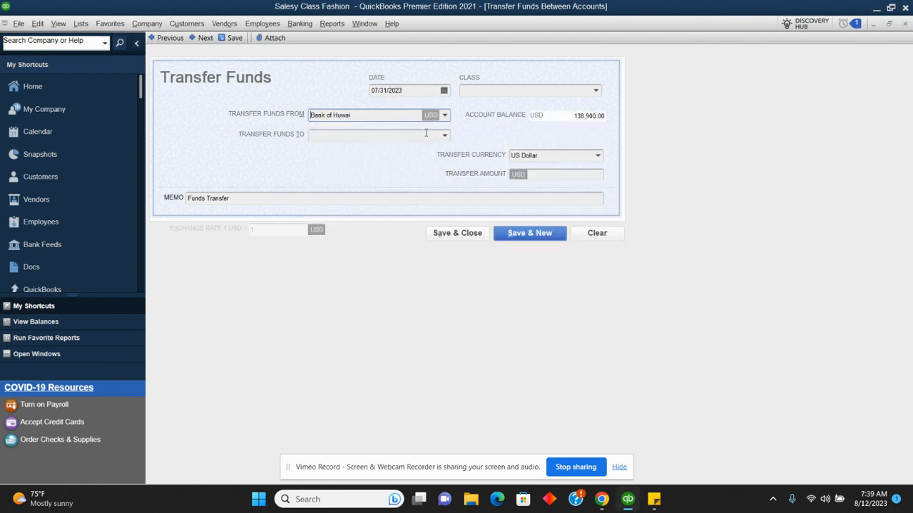
click(445, 135)
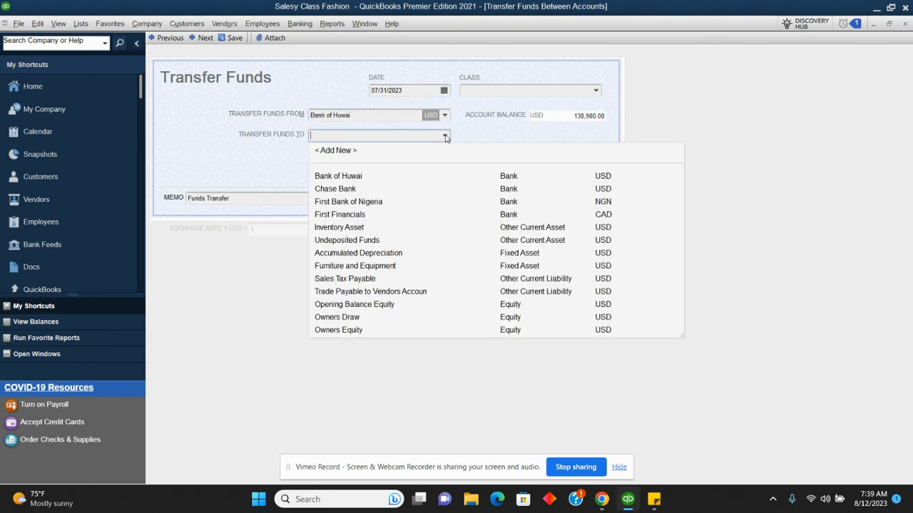
click(358, 190)
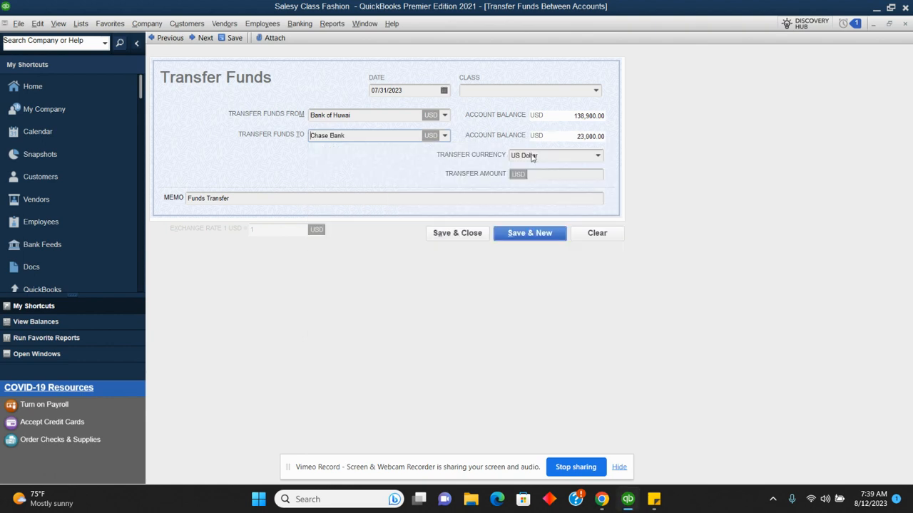
Set the transfer amount to 6000 USD, save the transfer without assigning a class, and return to the home page.
click(563, 175)
text(6000)
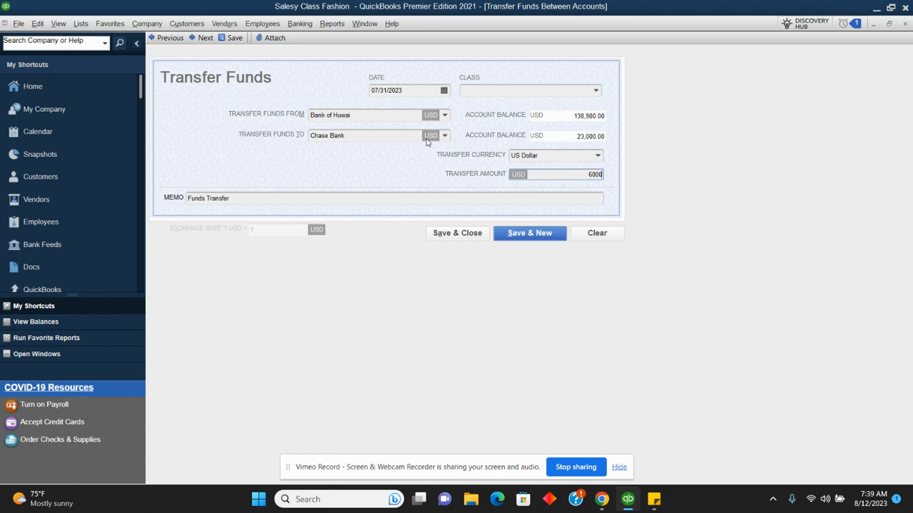
click(449, 232)
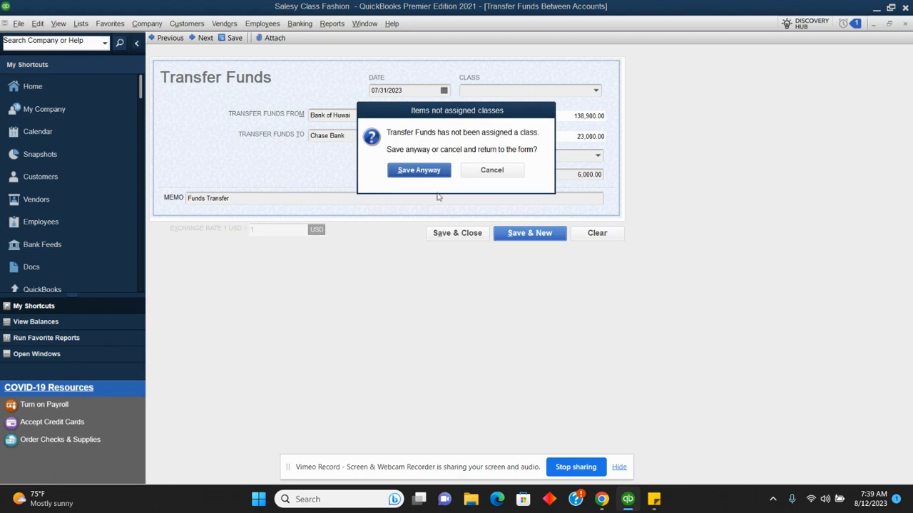
click(418, 171)
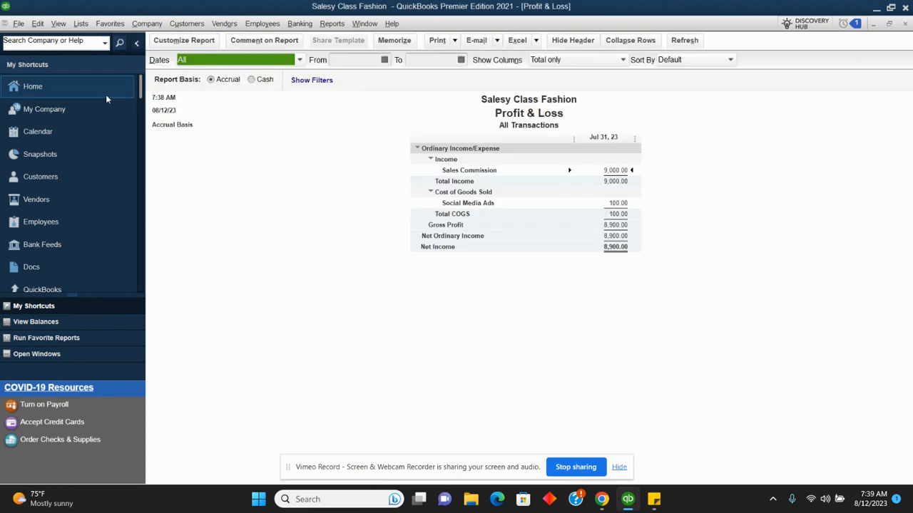
click(81, 87)
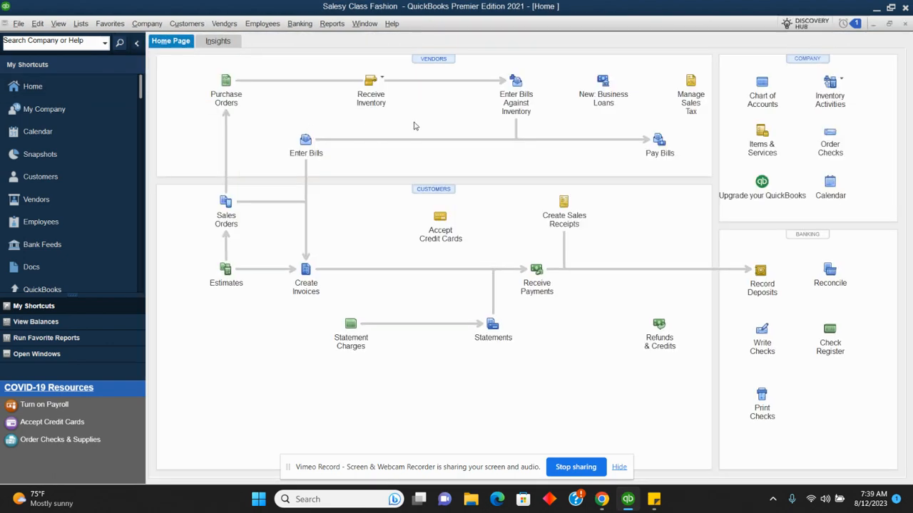